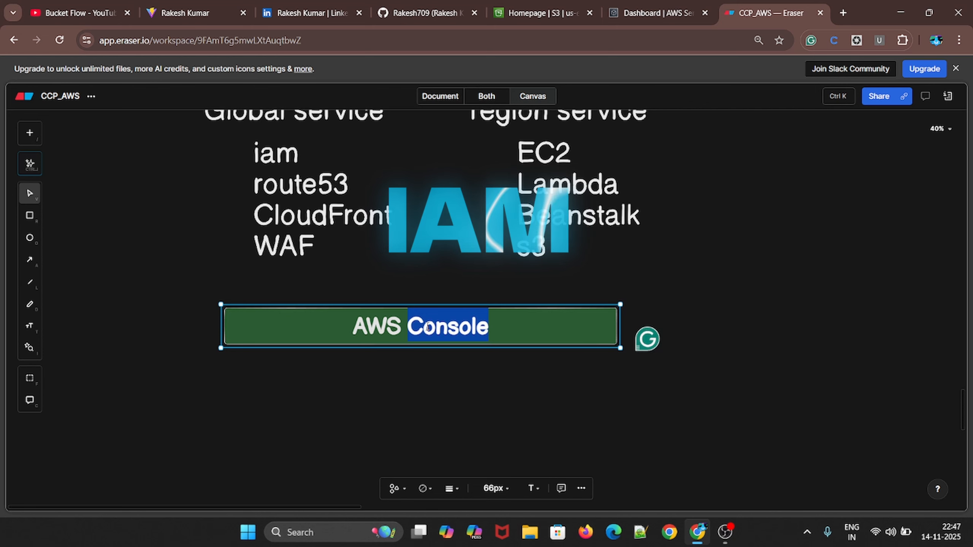
Replace the text in the green "AWS Console" box with "IAM"
key(BackSpace)
key(BackSpace)
key(BackSpace)
key(BackSpace)
key(BackSpace)
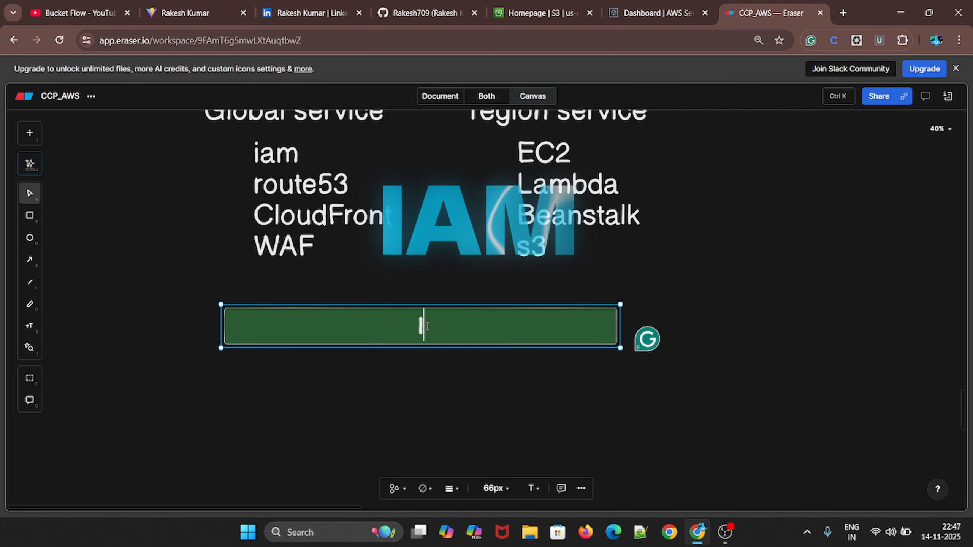
text(IAM)
click(467, 420)
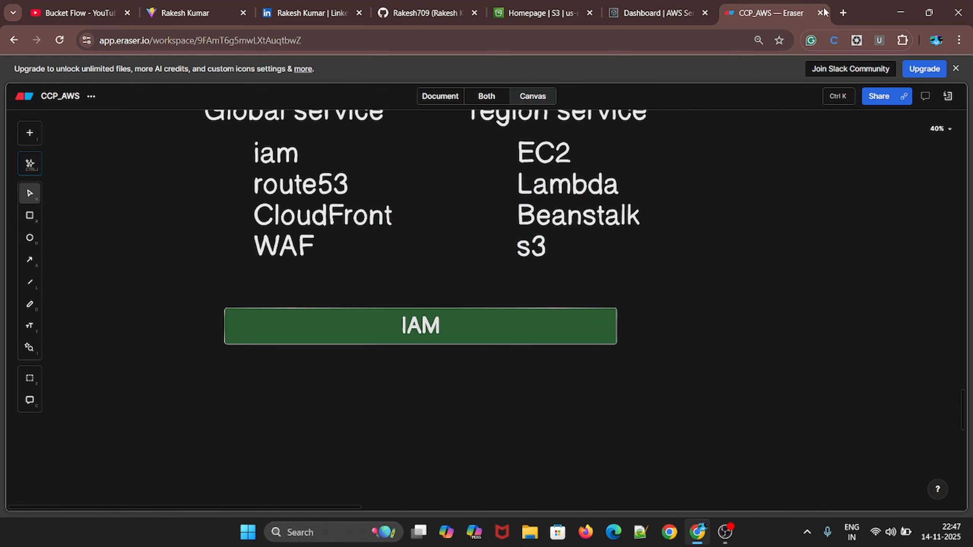
Switch to the AWS console and open the IAM service through a search for "iam"
click(523, 13)
click(286, 67)
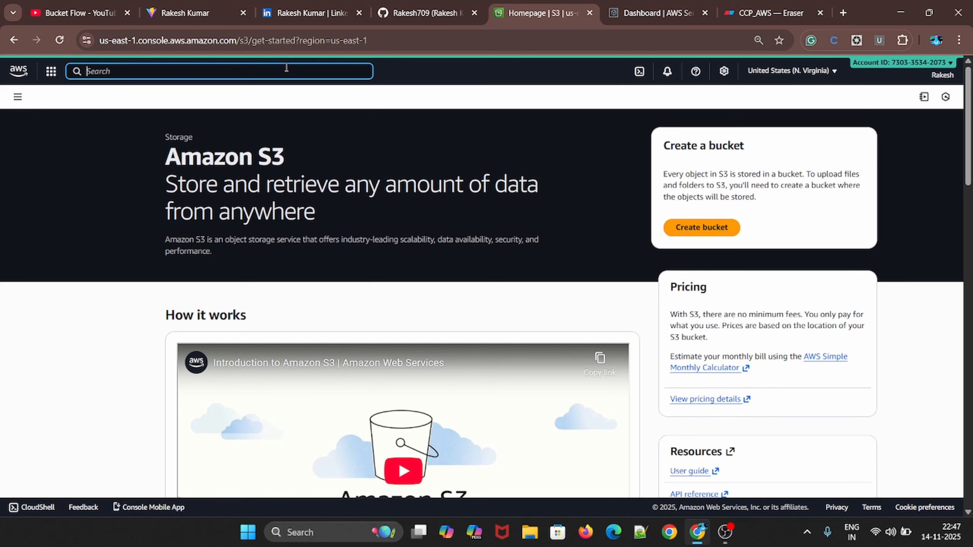
text(iam)
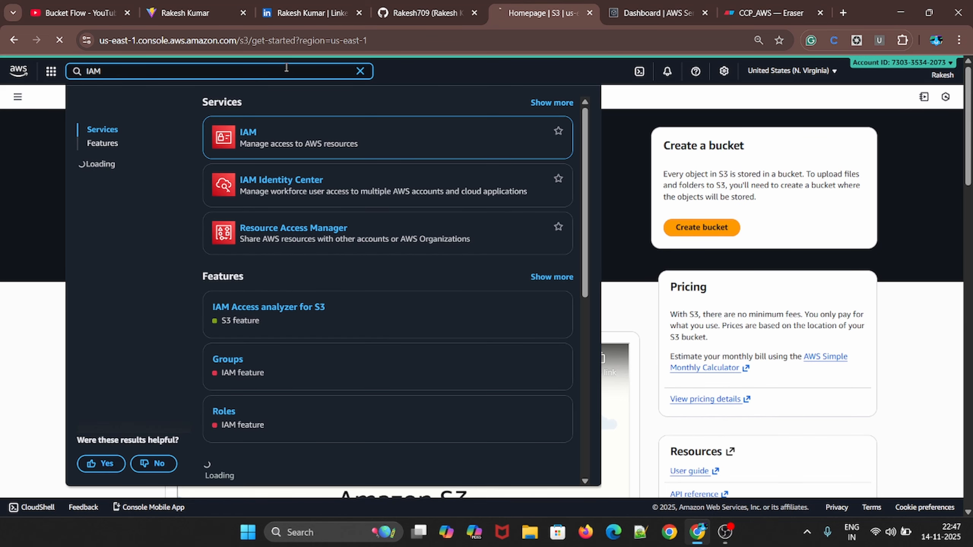
key(Return)
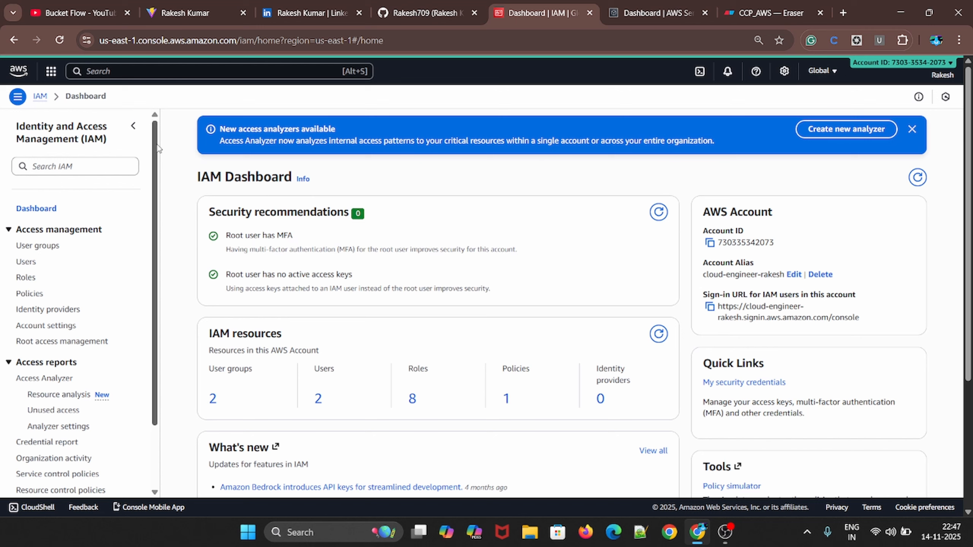
Copy "Identity and Access Management" from the IAM dashboard heading and paste it as new text below the IAM box in Eraser
drag(15, 126, 91, 144)
key(ctrl+c)
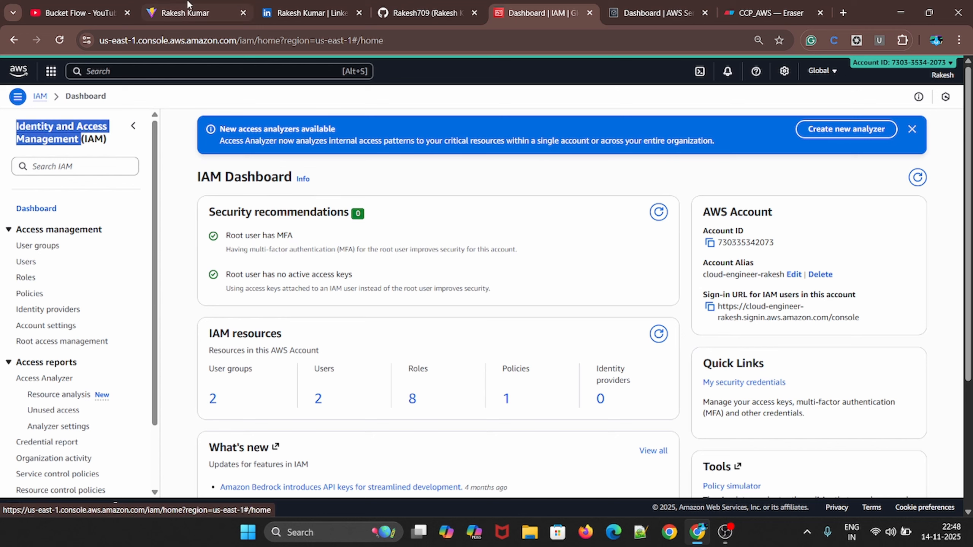
click(720, 8)
key(t)
click(356, 363)
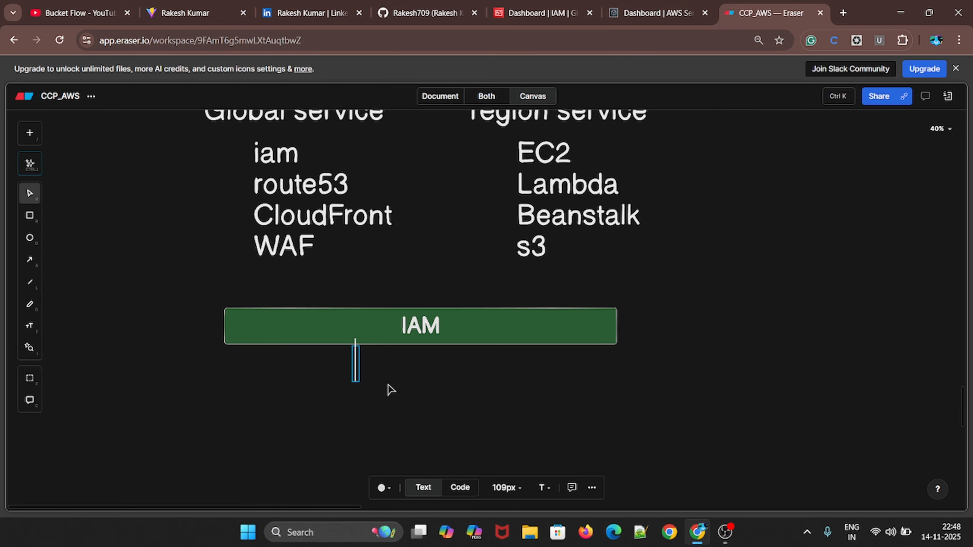
key(ctrl+v)
click(549, 368)
key(shift+Home)
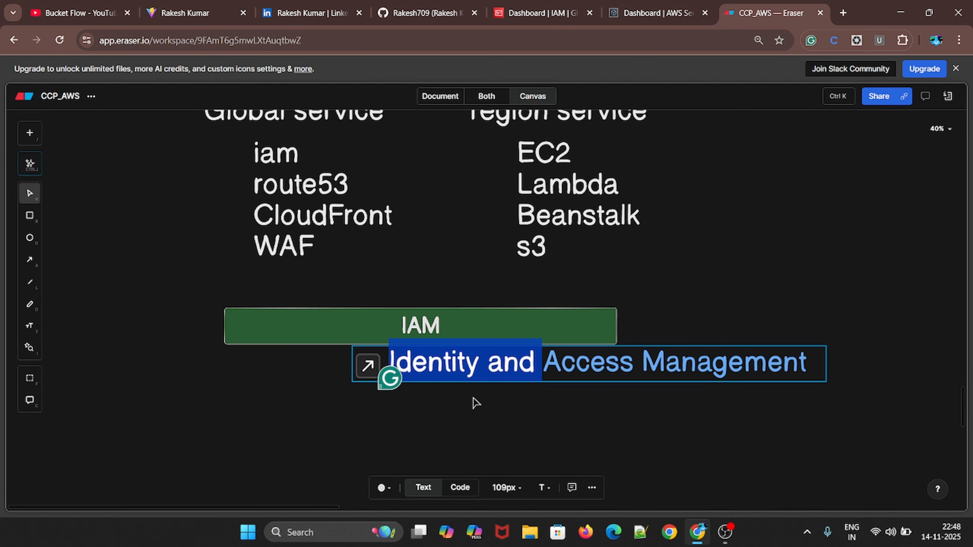
Move the "Identity and Access Management" text clear of the green IAM box and align their left edges
click(475, 400)
drag(551, 378, 423, 393)
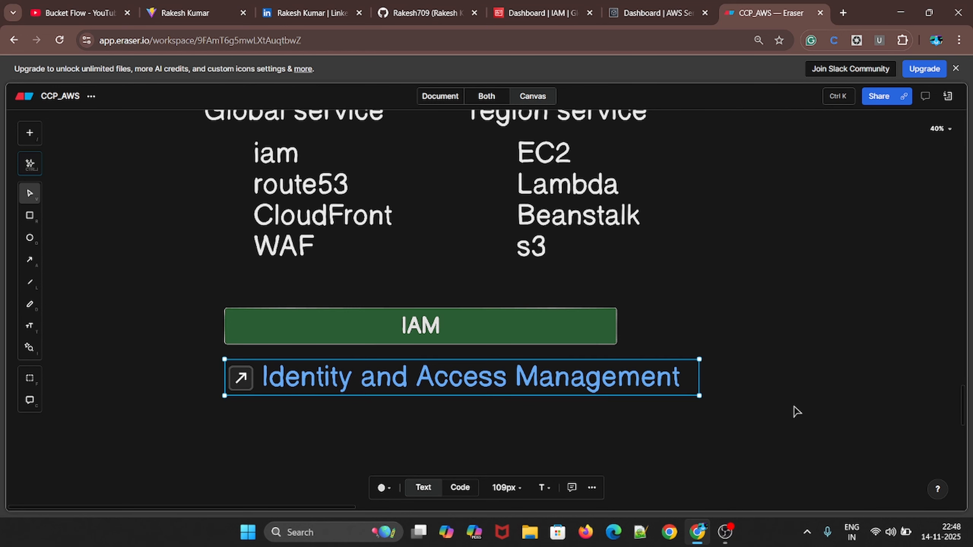
click(760, 408)
Draw one horizontal arrow beneath "Identity" and another beneath "Access Management"
scroll(745, 405, down, 2)
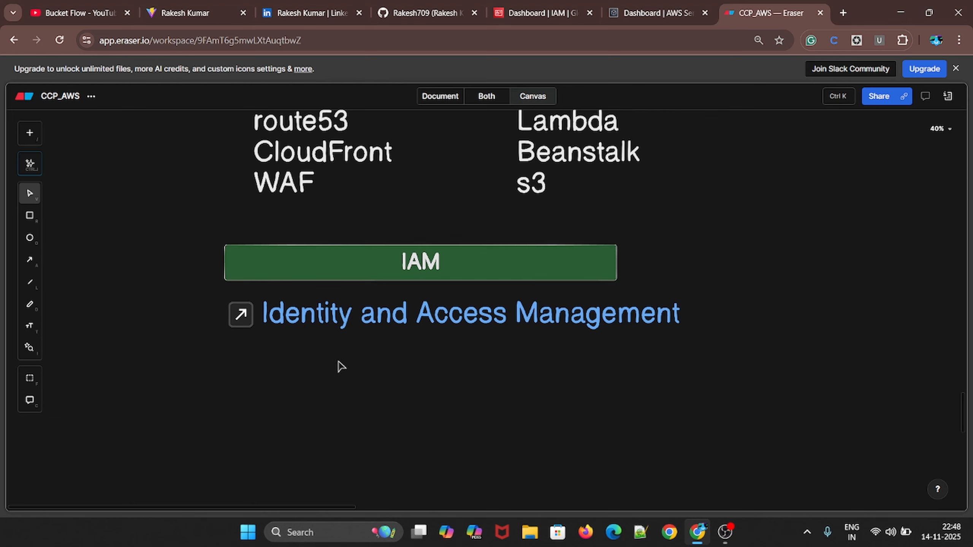
key(a)
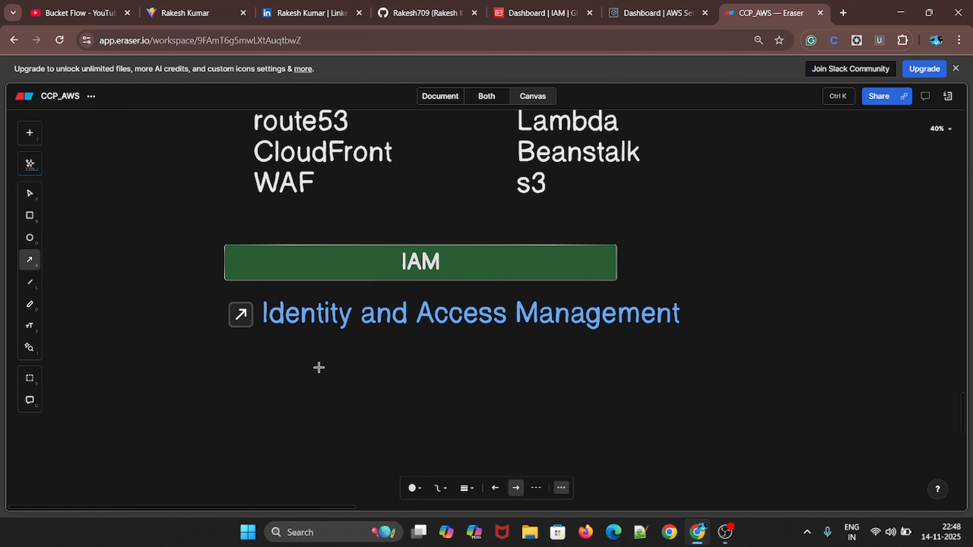
drag(253, 344, 351, 344)
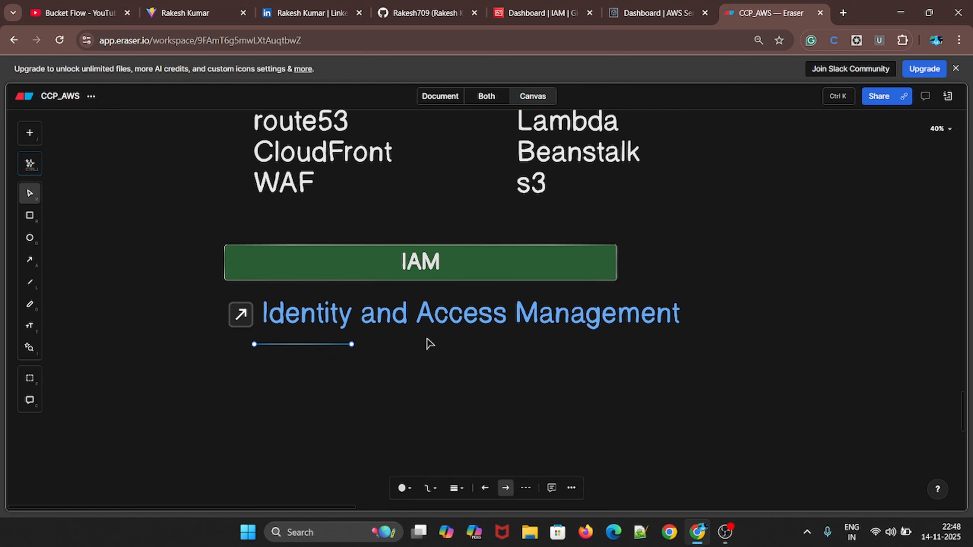
key(a)
drag(422, 343, 680, 343)
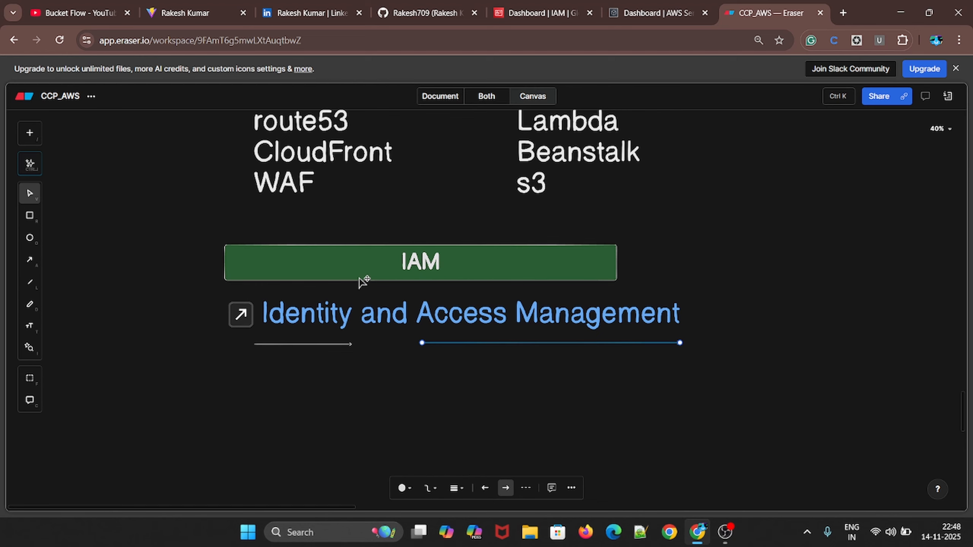
scroll(748, 362, down, 3)
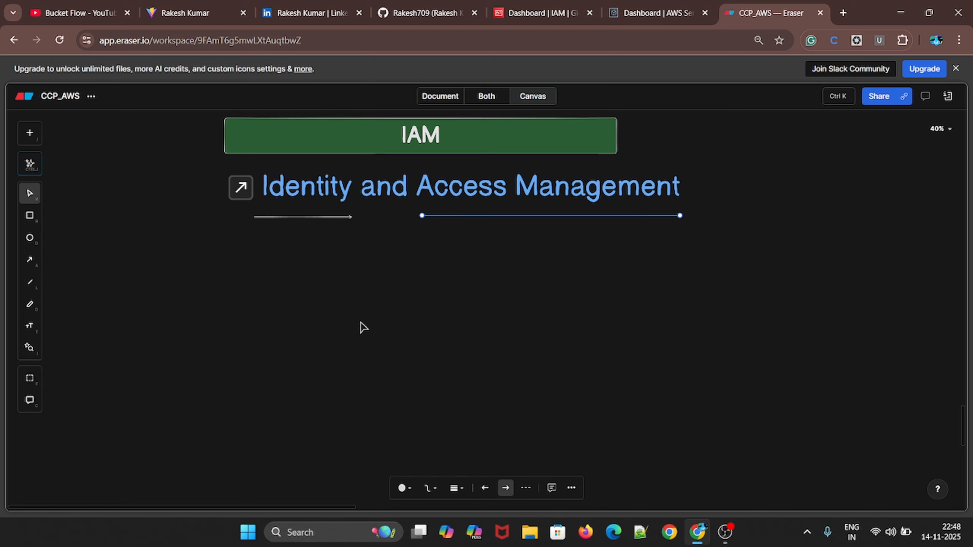
key(r)
click(267, 277)
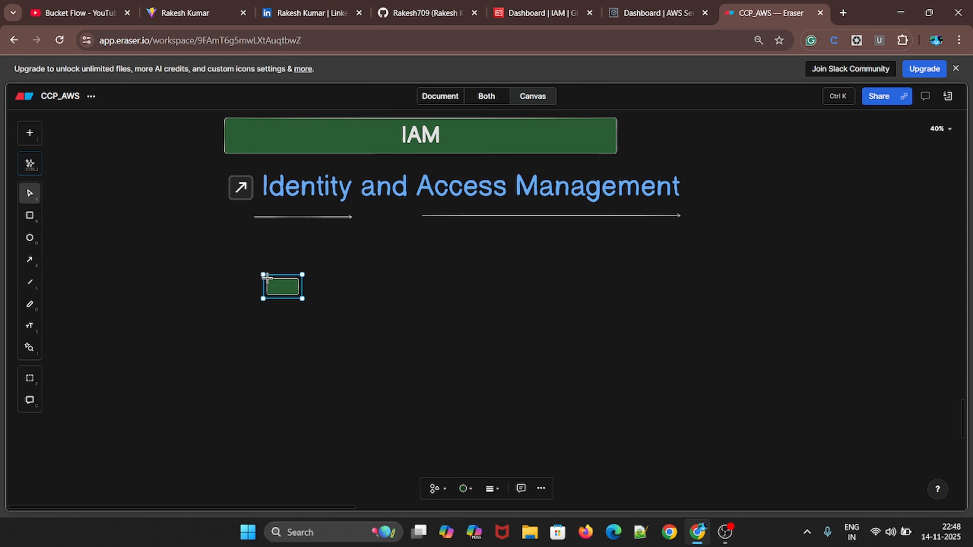
key(r)
Add the text "Root account ---> IAM" below the underlined "Identity and Access Management" heading
key(t)
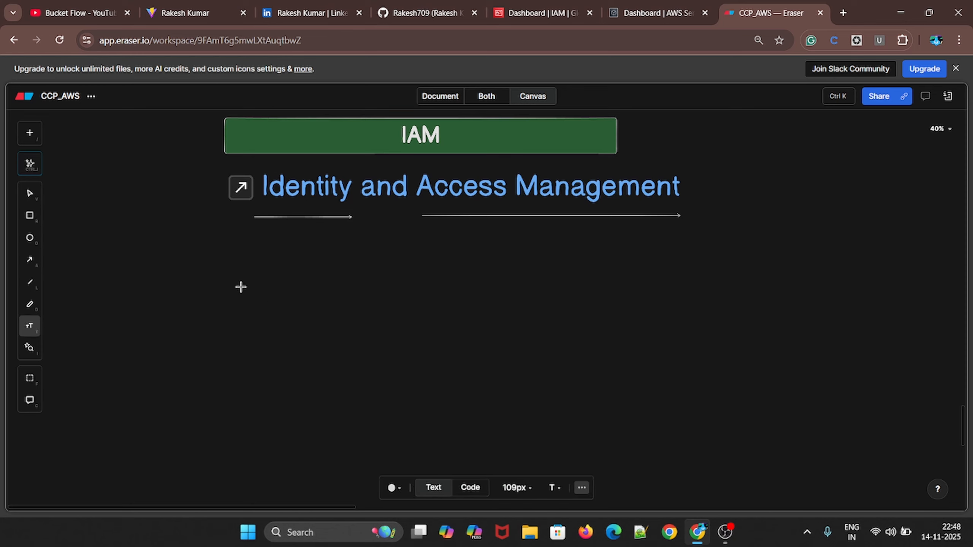
click(290, 269)
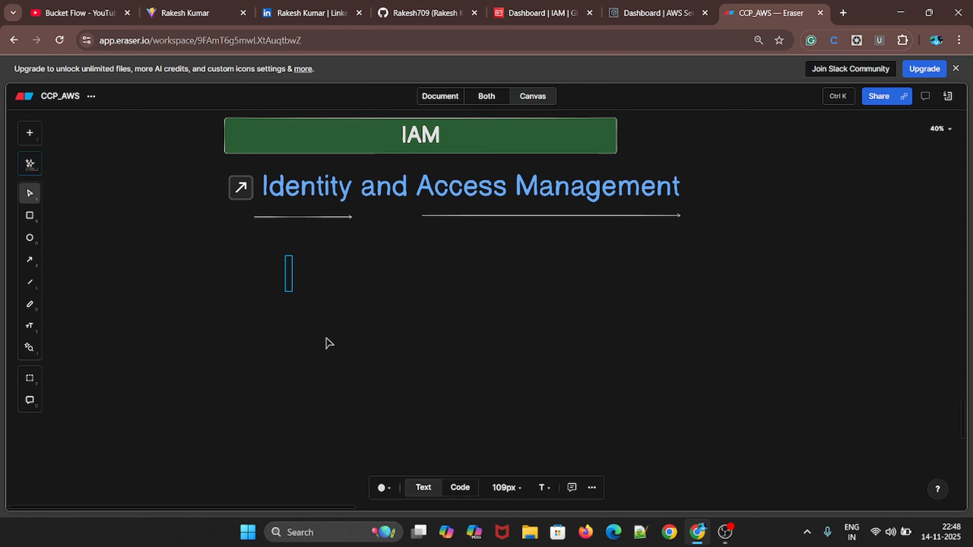
text(Root )
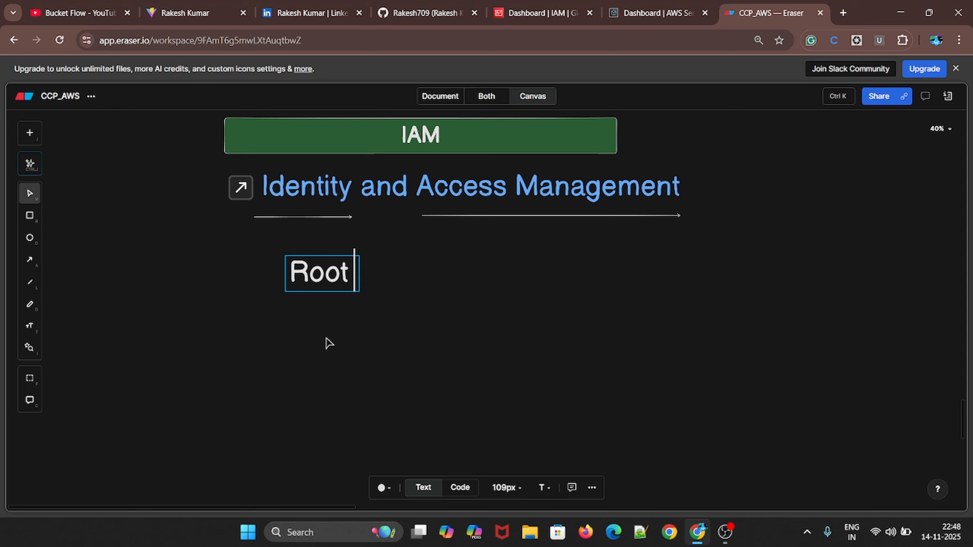
text(account)
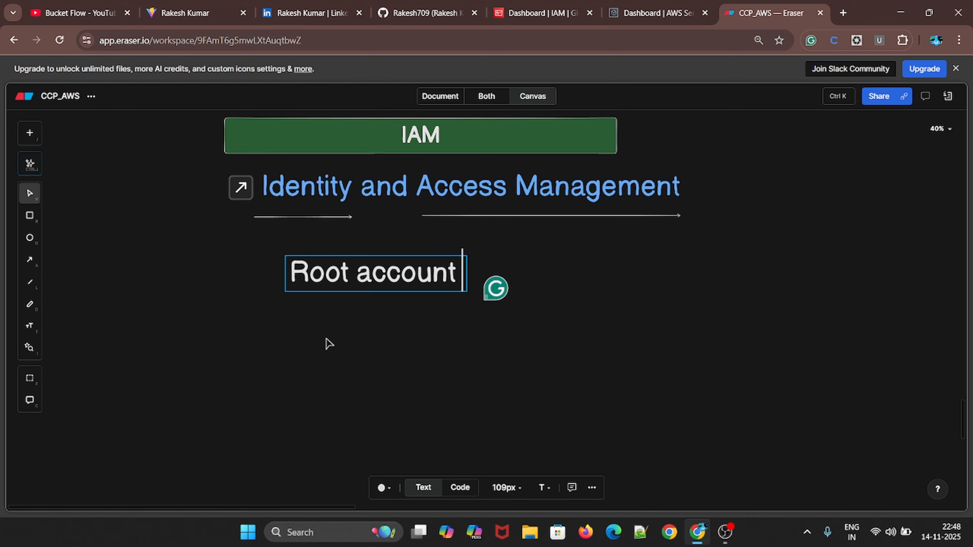
text(---)
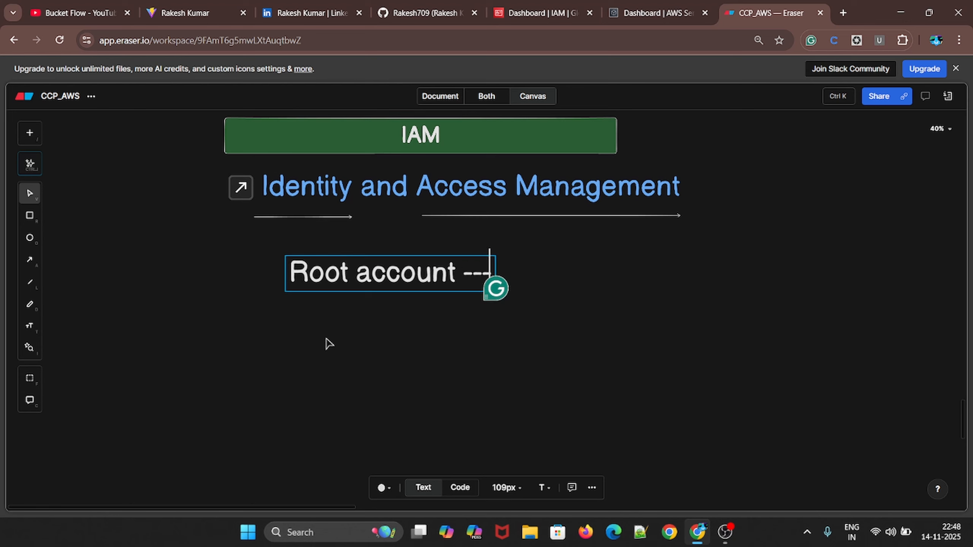
text(> IAM)
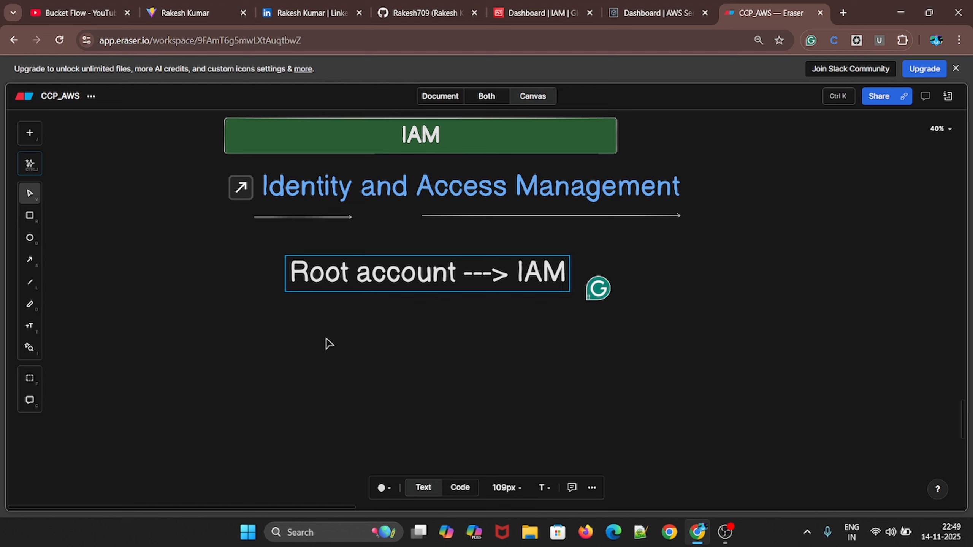
click(411, 387)
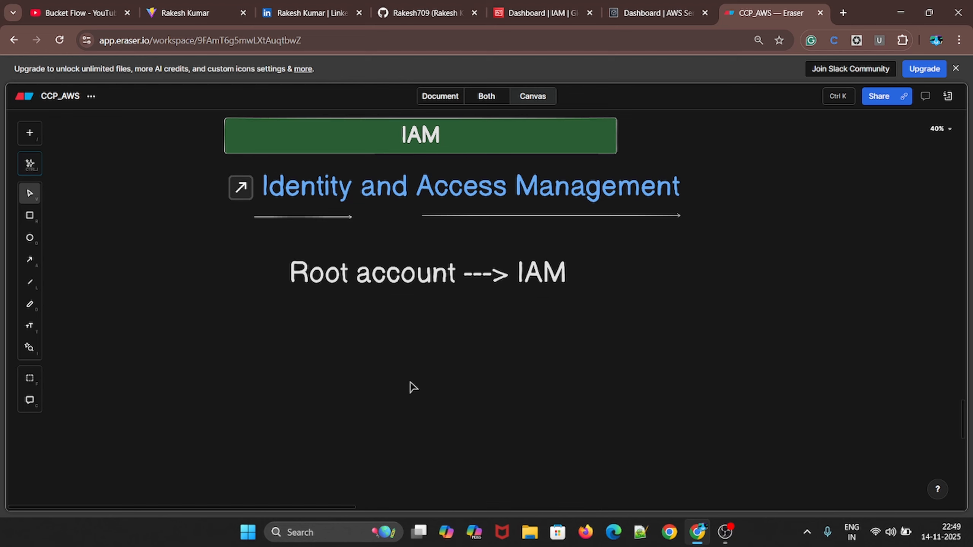
click(532, 278)
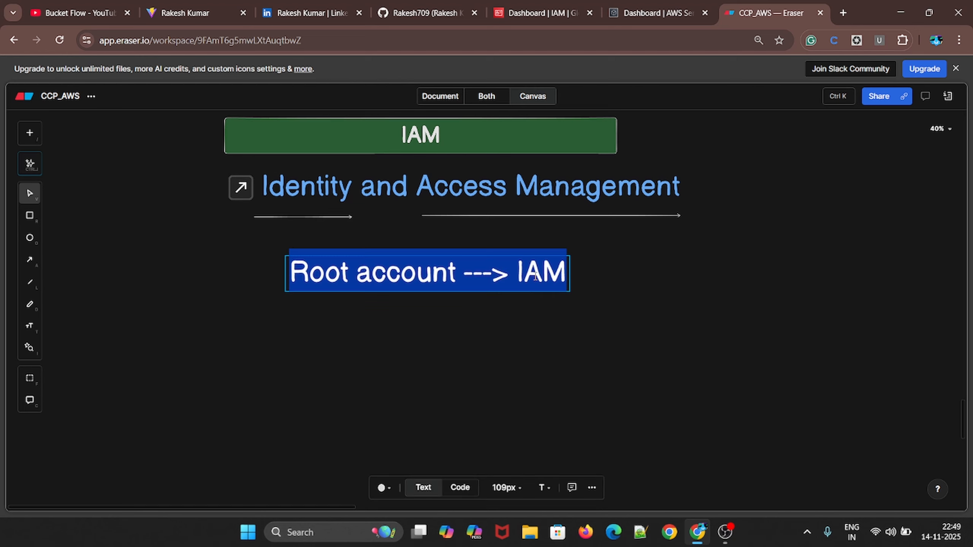
click(460, 318)
click(382, 289)
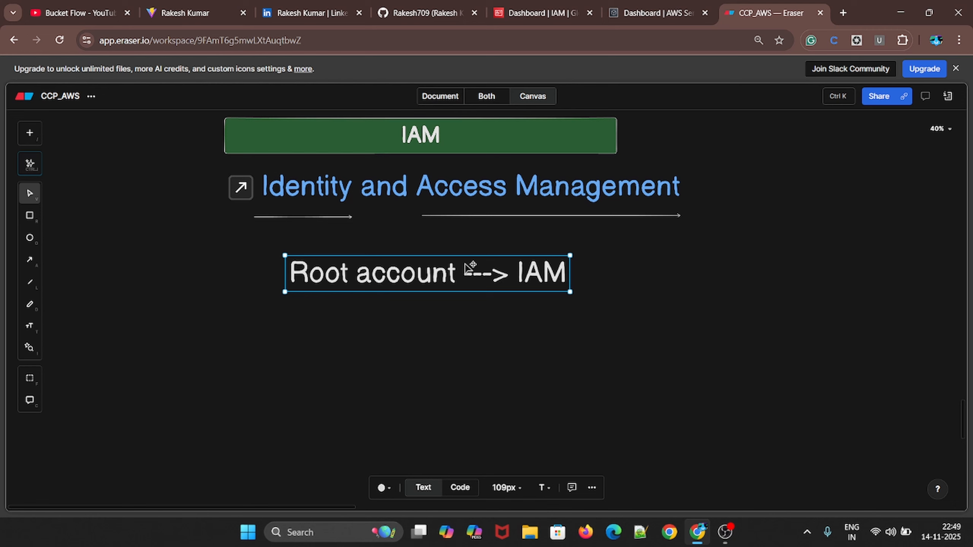
double_click(536, 279)
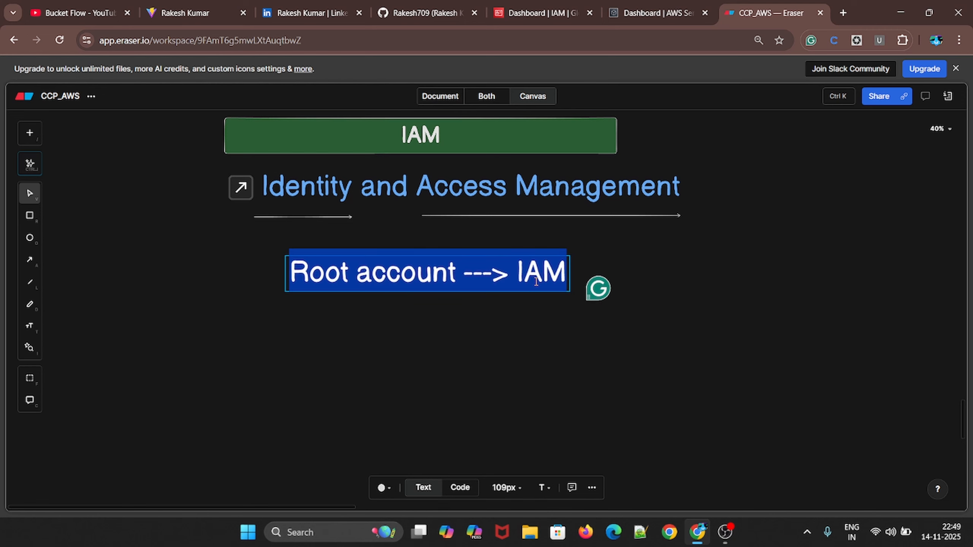
click(520, 322)
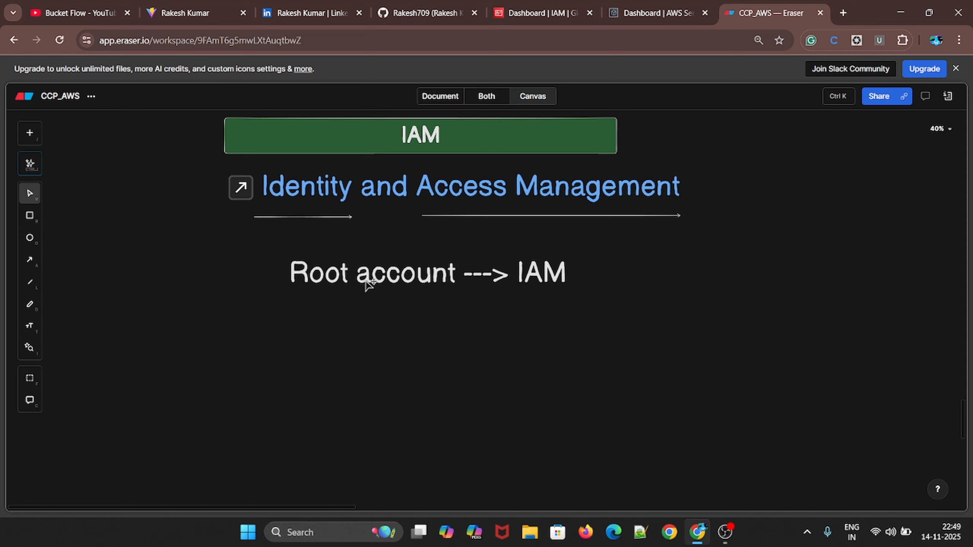
click(407, 288)
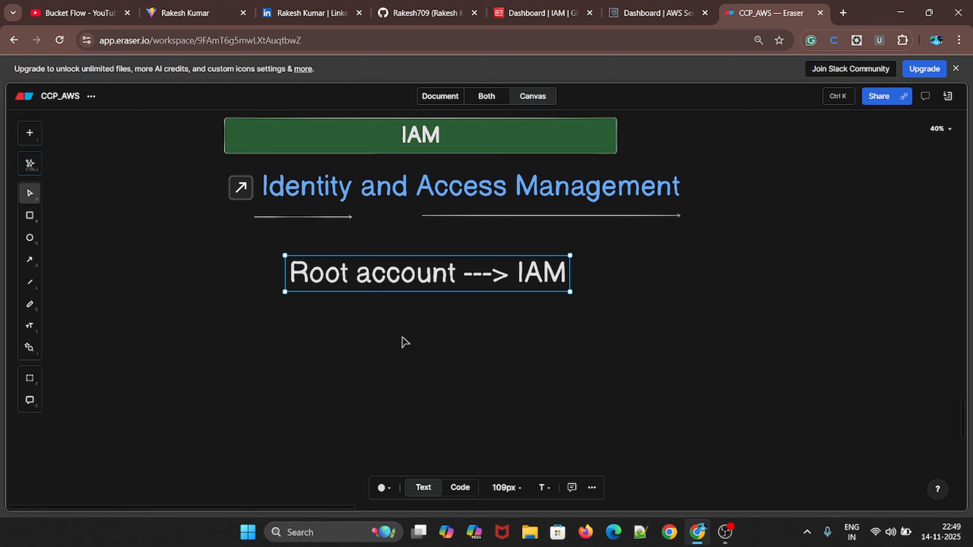
Add the text "Least privilage" below the "Root account ---> IAM" line
key(t)
click(294, 320)
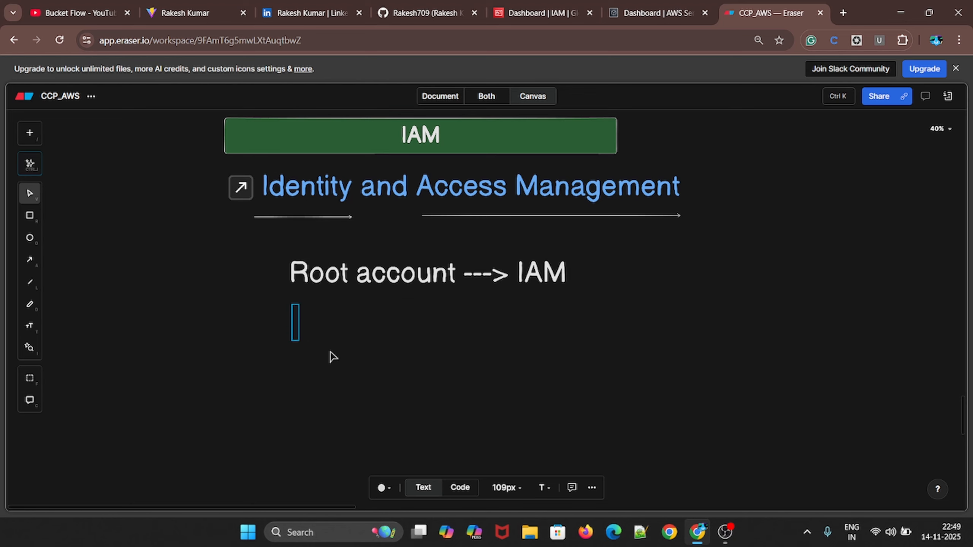
text(4)
text(e)
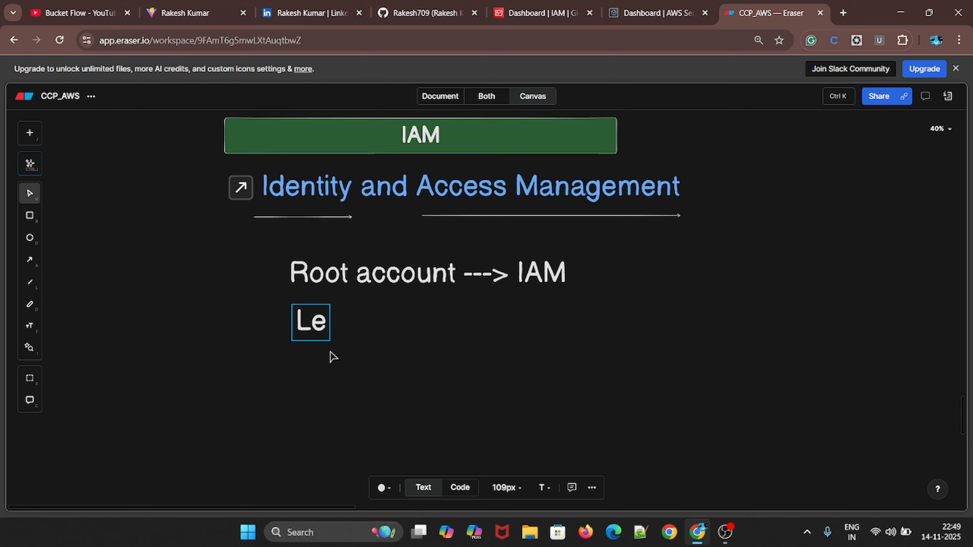
text(ast )
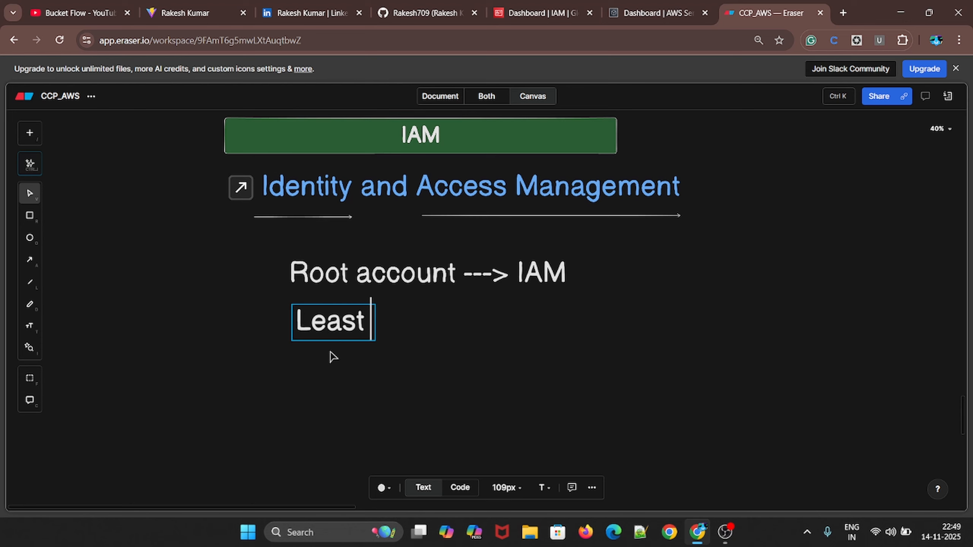
text(pri)
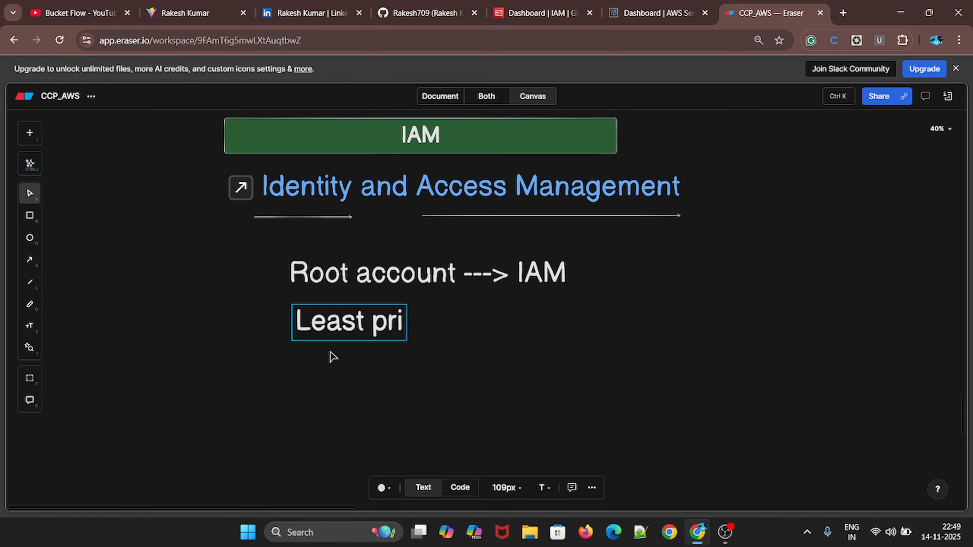
text(vilage)
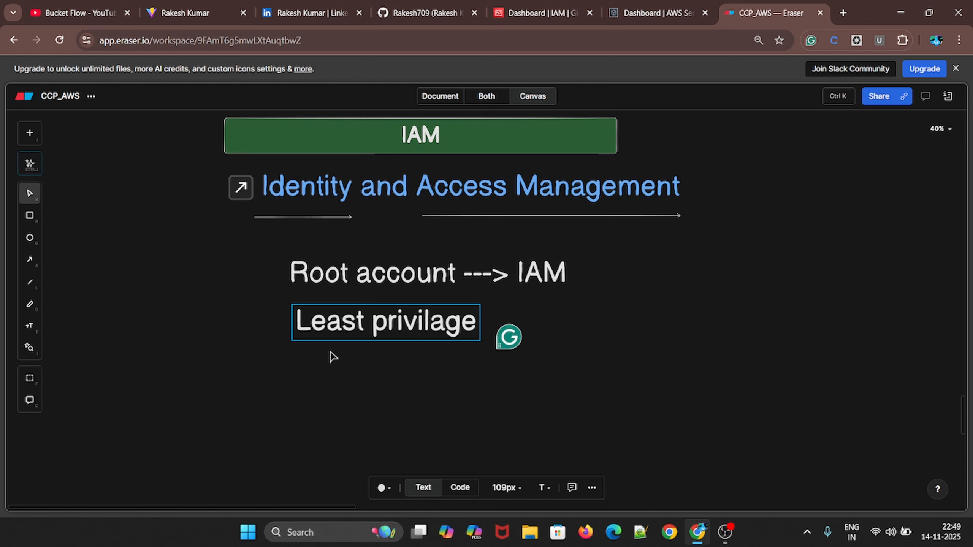
click(394, 391)
Shift the "Least privilage" text right, to beneath "---> IAM", and draw an elbow arrow along its upper and right sides
click(408, 337)
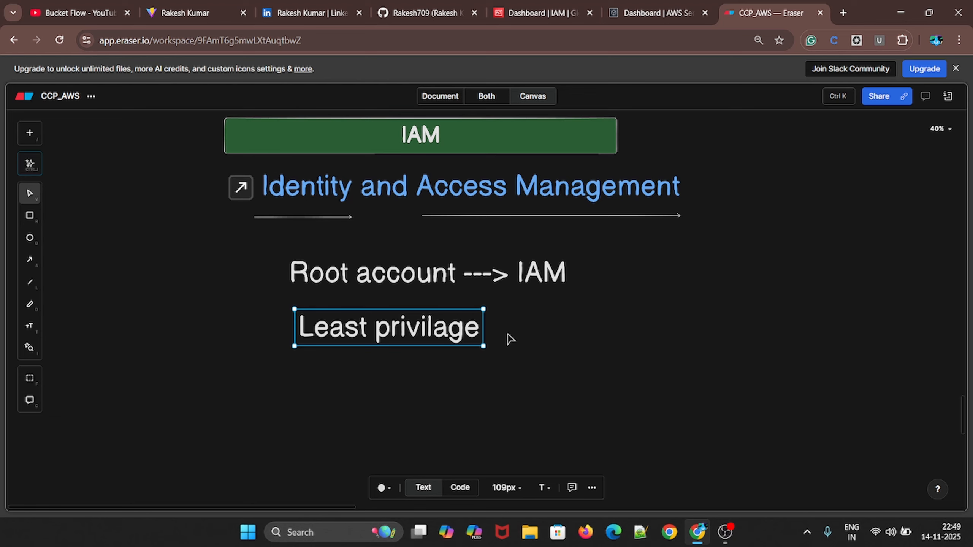
mouse_move(446, 340)
mouse_down()
mouse_move(441, 332)
mouse_move(530, 338)
mouse_up()
key(a)
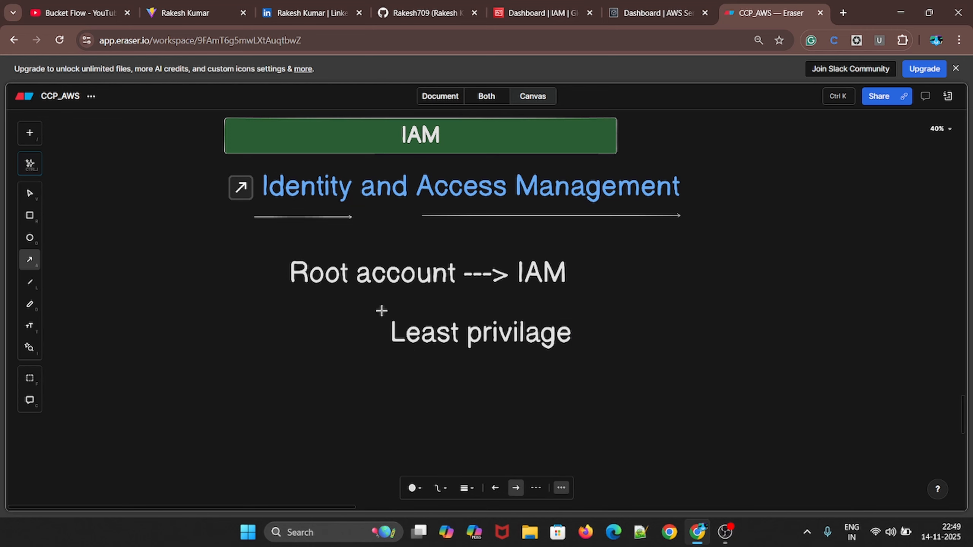
mouse_move(379, 305)
mouse_down()
mouse_move(516, 356)
mouse_move(596, 371)
mouse_up()
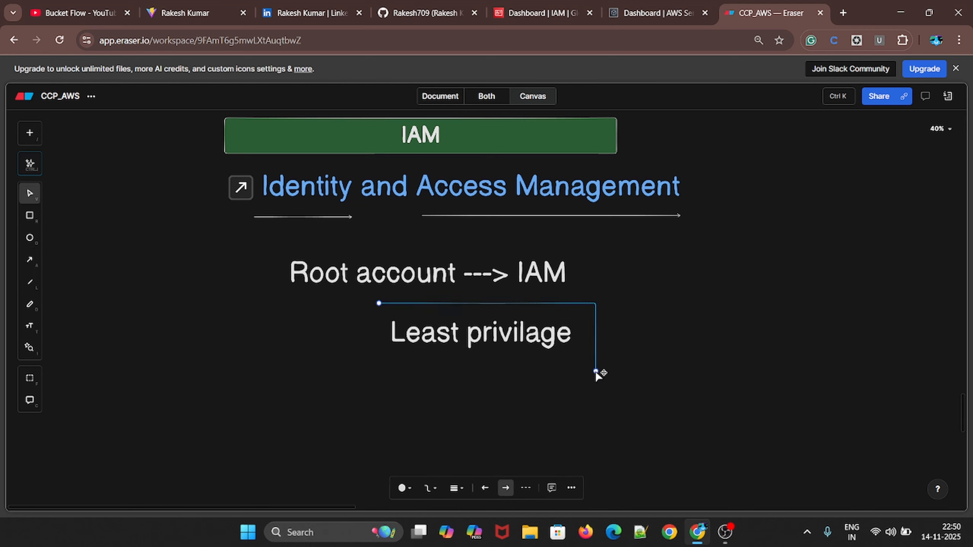
Undo the elbow arrow around "Least privilage" and try framing the text with a rectangle
key(ctrl+z)
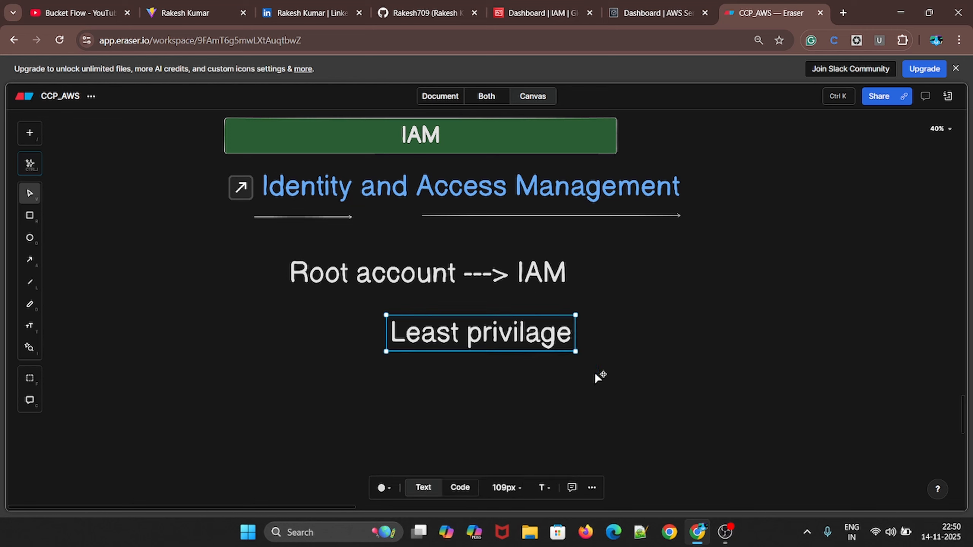
key(r)
drag(383, 307, 595, 373)
key(ctrl+z)
click(478, 398)
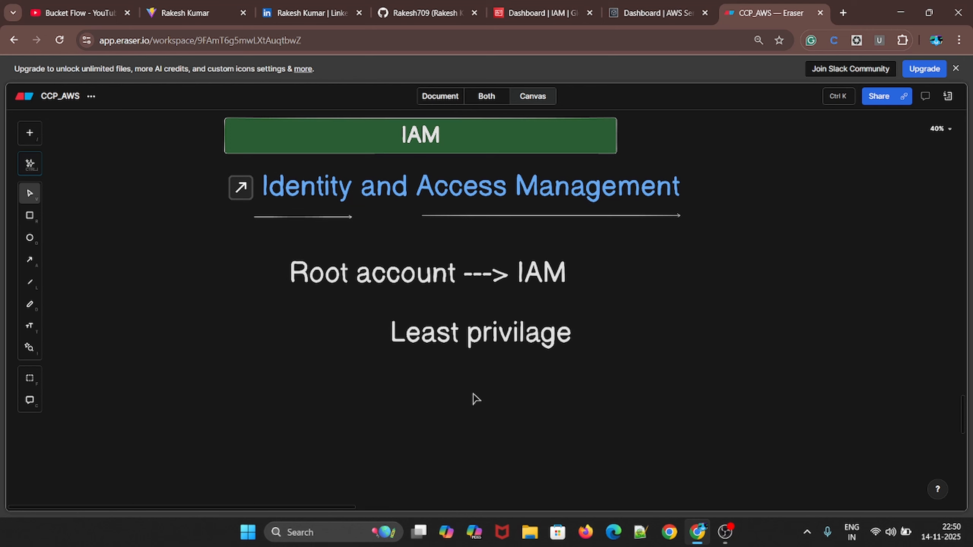
scroll(326, 385, down, 2)
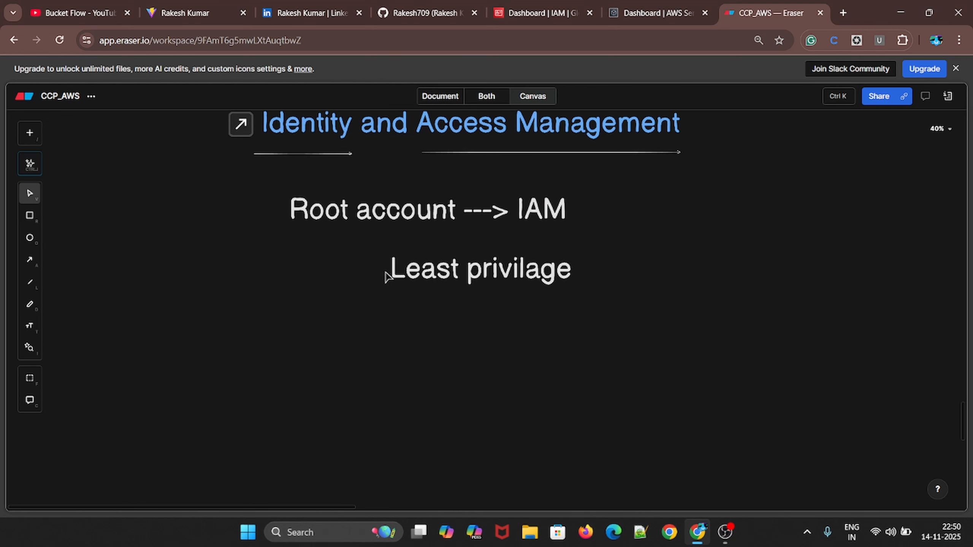
Switch to the AWS IAM console and open the User groups list under Access management
click(536, 12)
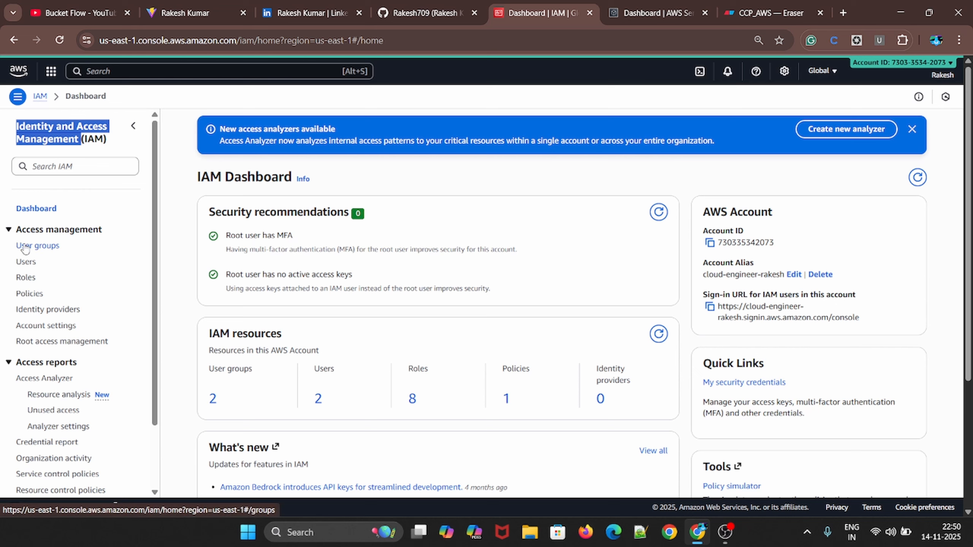
double_click(11, 232)
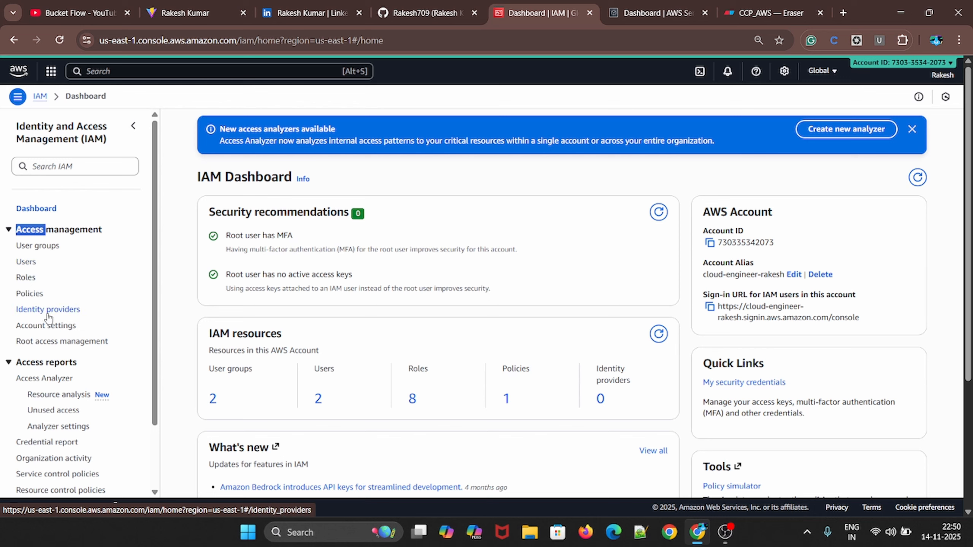
click(45, 245)
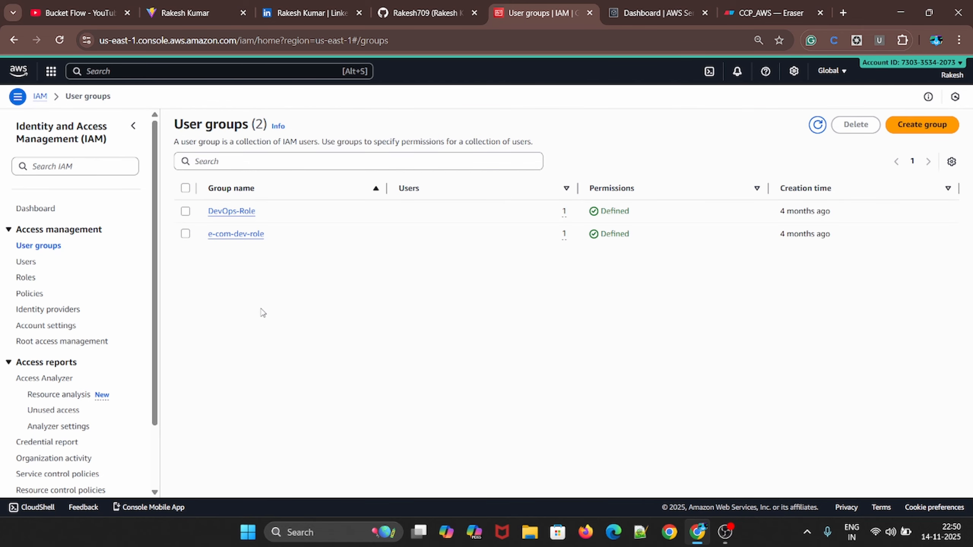
Return to the CCP_AWS Eraser canvas and draw two green rectangles side by side below "Least privilage"
key(alt+Tab)
key(alt+Tab)
click(743, 7)
scroll(395, 312, down, 2)
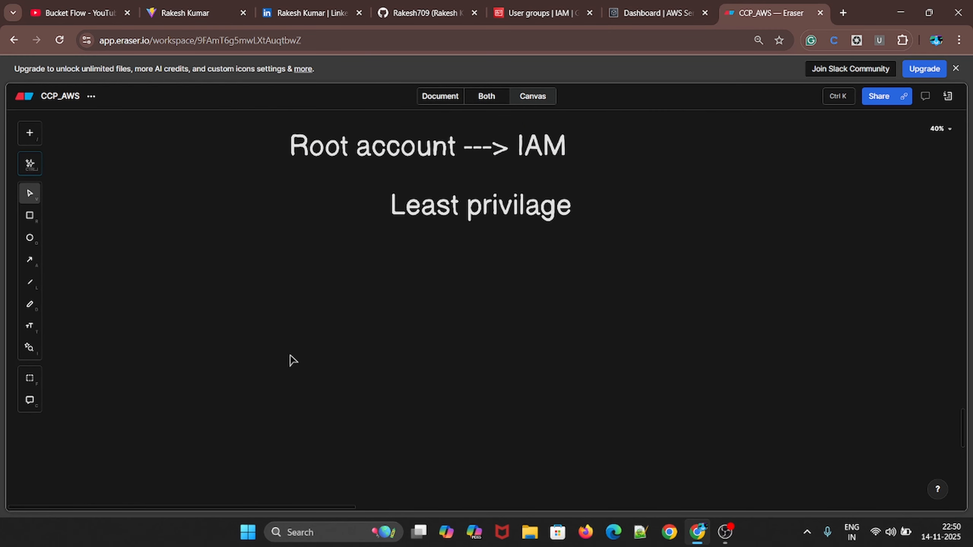
click(30, 216)
drag(260, 289, 456, 424)
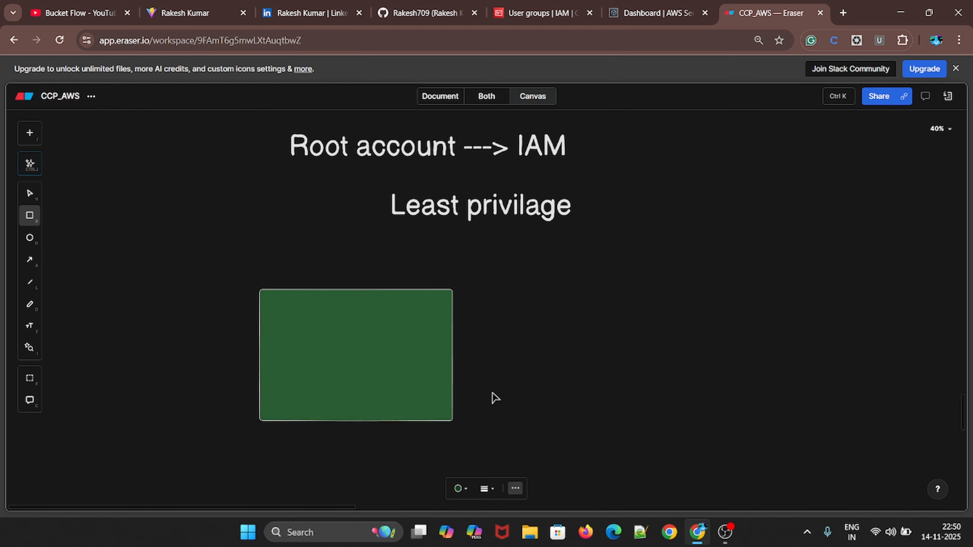
click(515, 372)
click(422, 360)
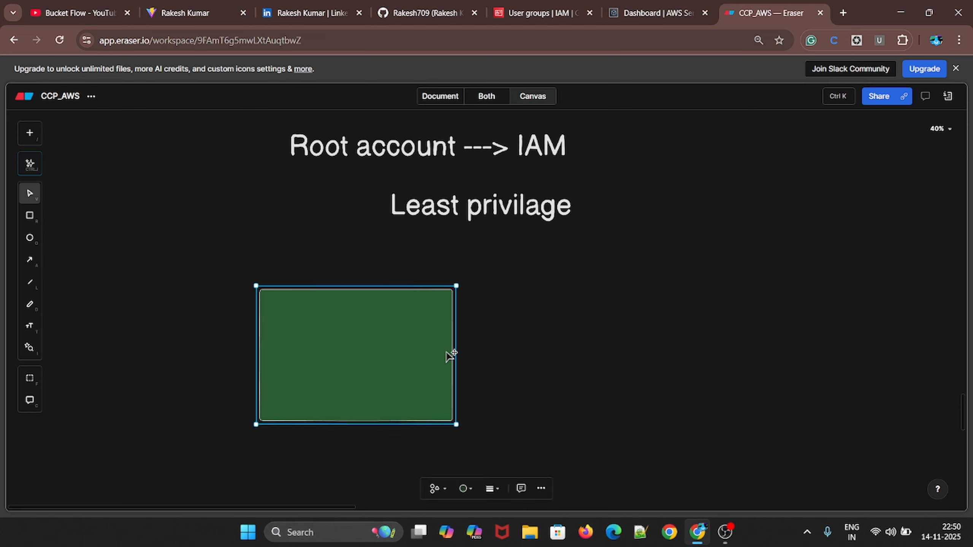
key(r)
drag(548, 285, 770, 418)
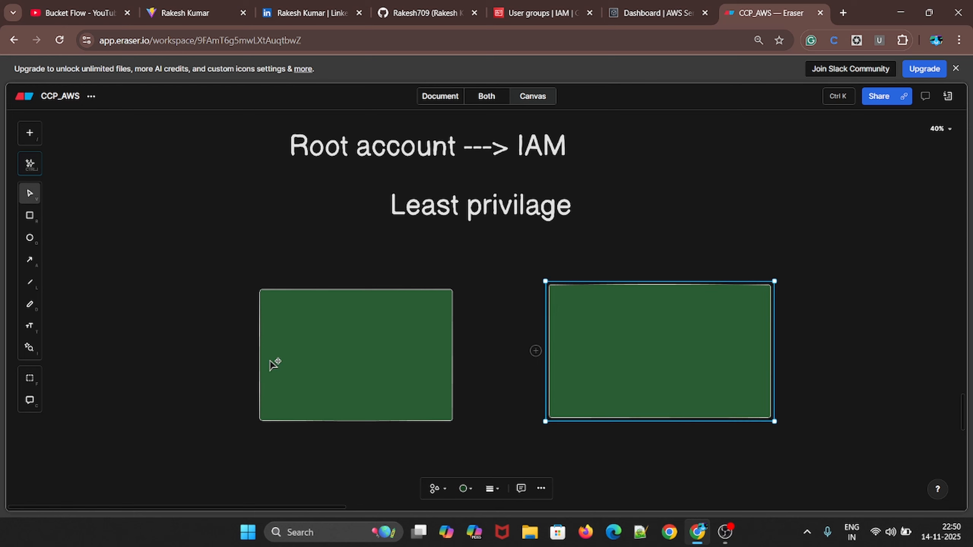
Add the text label "devloper" above the left green rectangle
key(t)
click(298, 265)
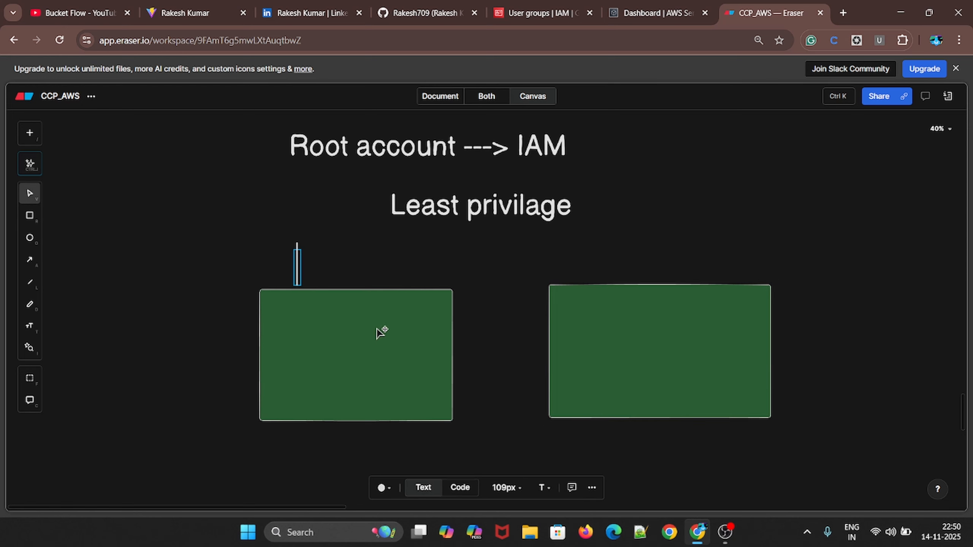
text(dev)
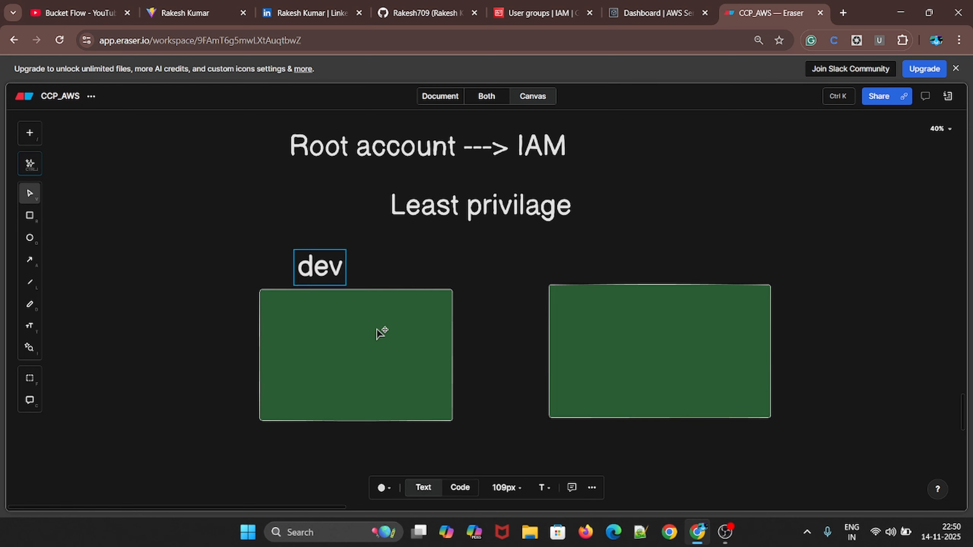
text(loper)
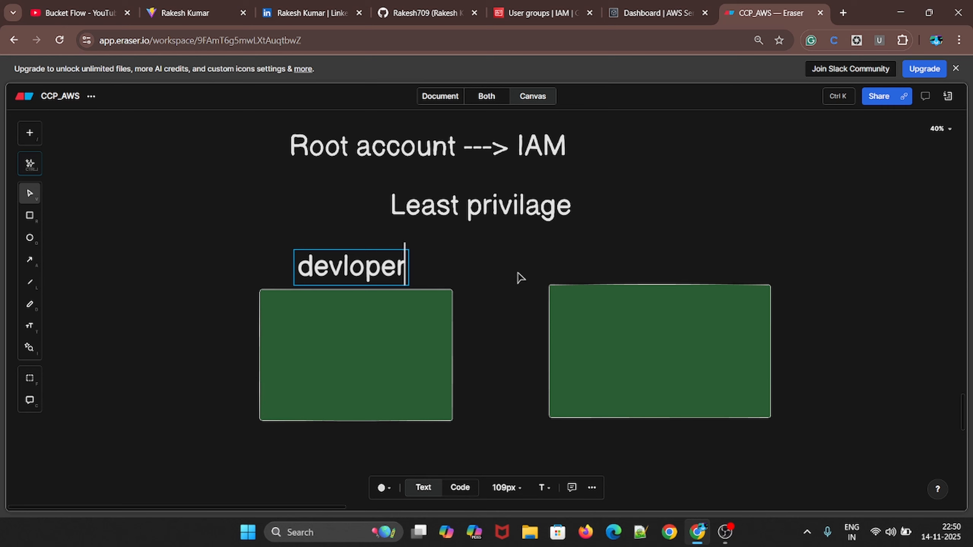
click(627, 275)
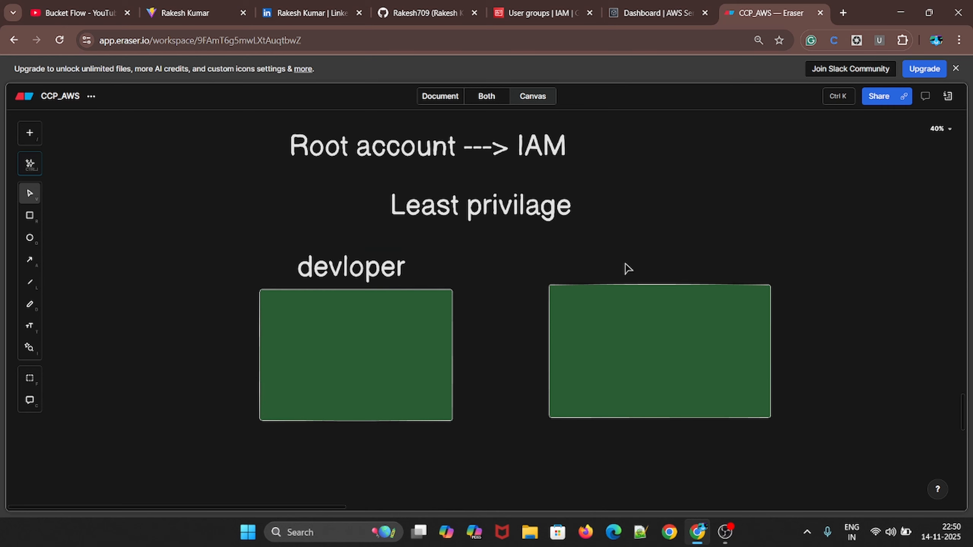
Add the text label "operation" above the right green rectangle
key(t)
click(611, 257)
text(ope)
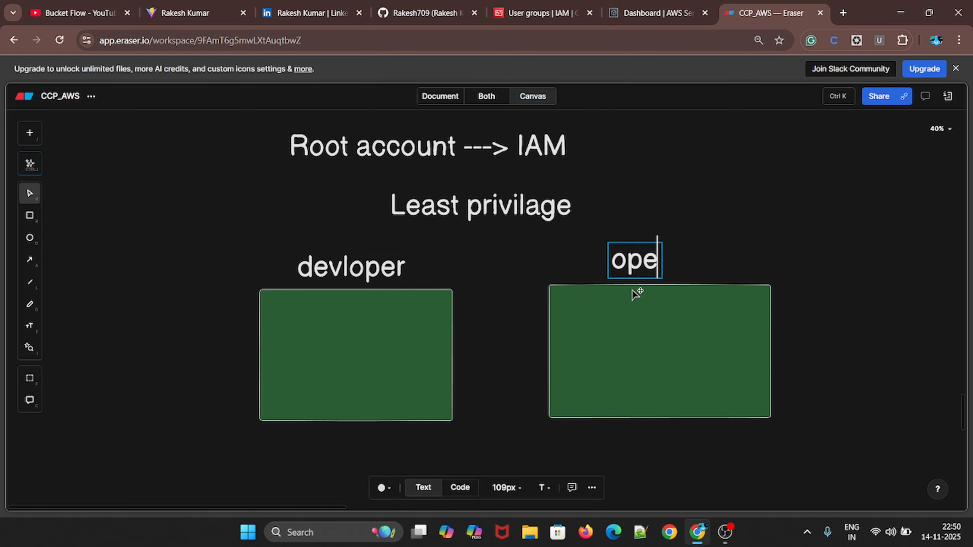
text(ra)
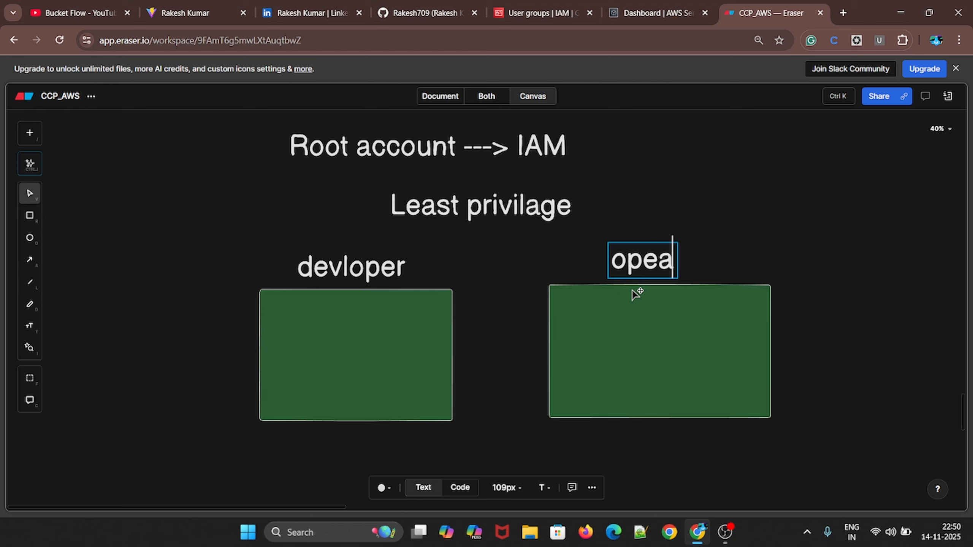
key(BackSpace)
text(ration)
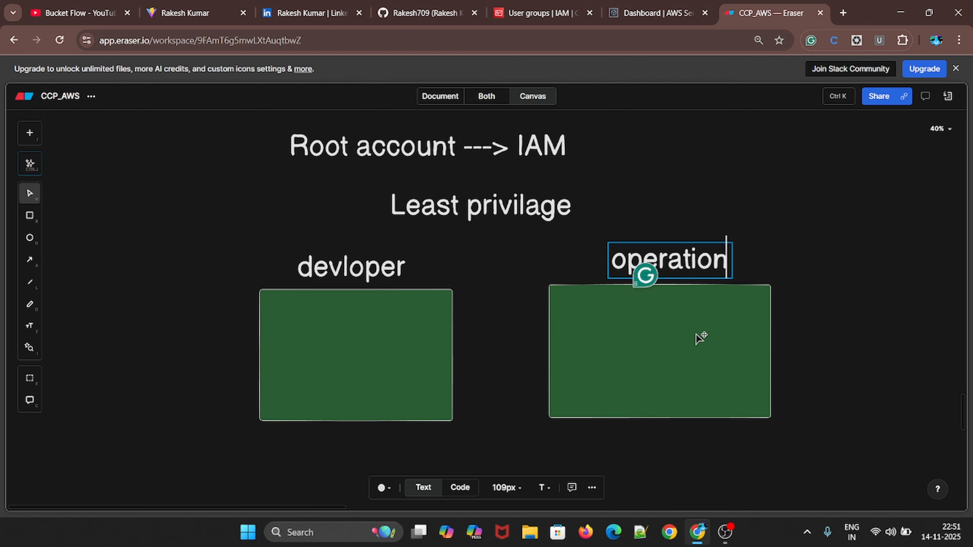
click(686, 354)
Check the User groups page in the AWS IAM console again and return to the Eraser canvas
scroll(690, 356, down, 2)
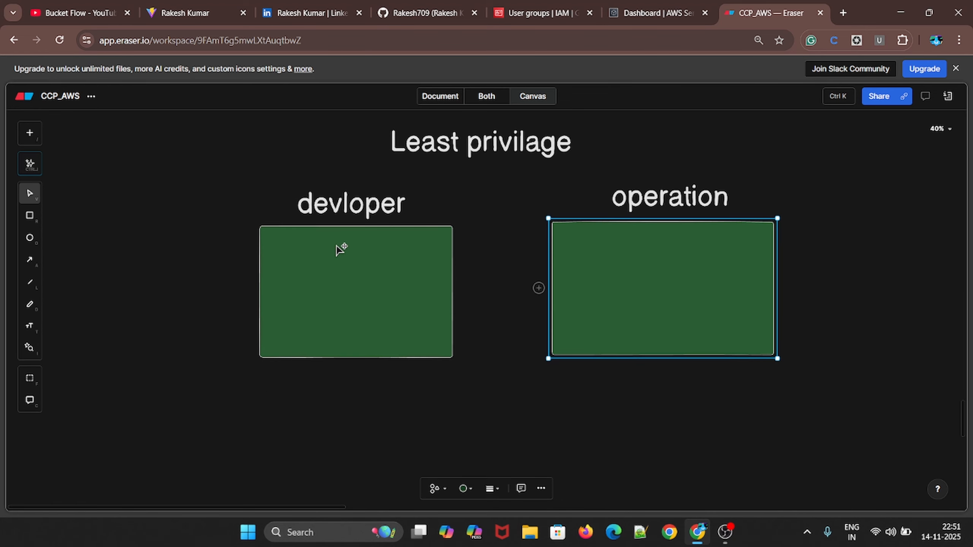
click(520, 14)
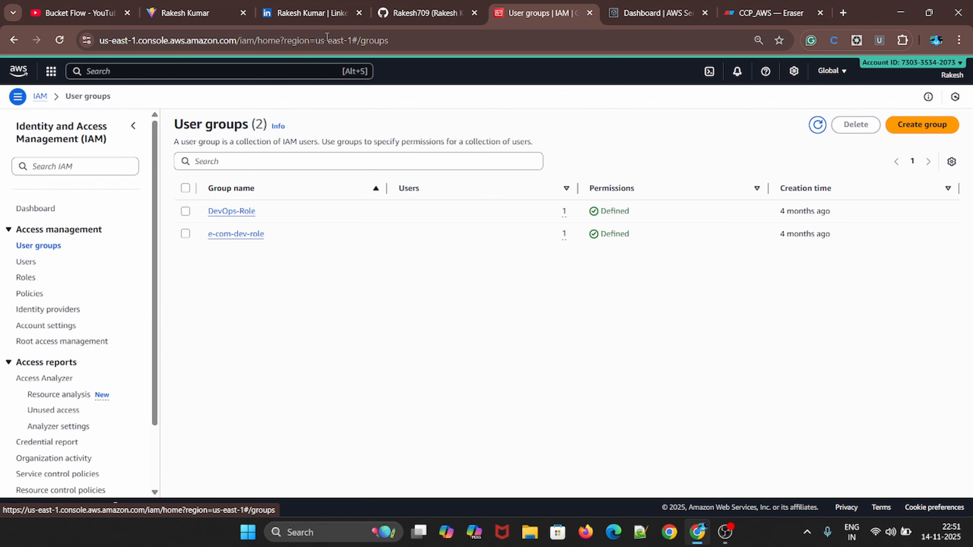
click(763, 12)
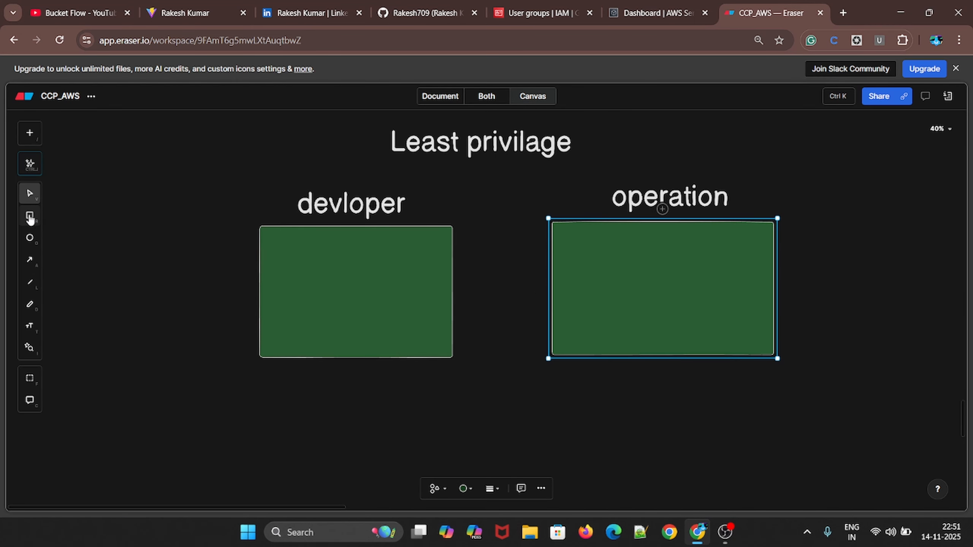
Find the general "user" icon in the icon library and place it inside the devloper rectangle
click(30, 134)
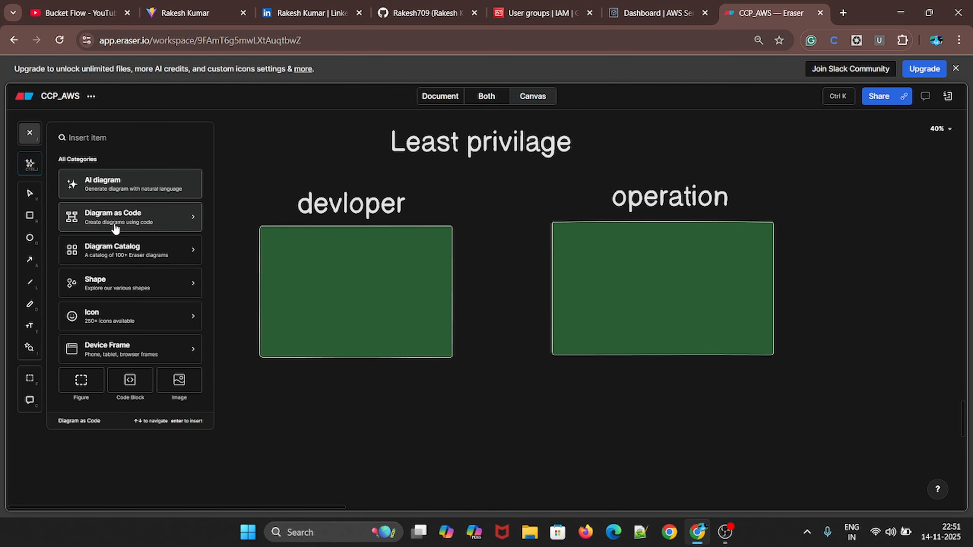
click(115, 314)
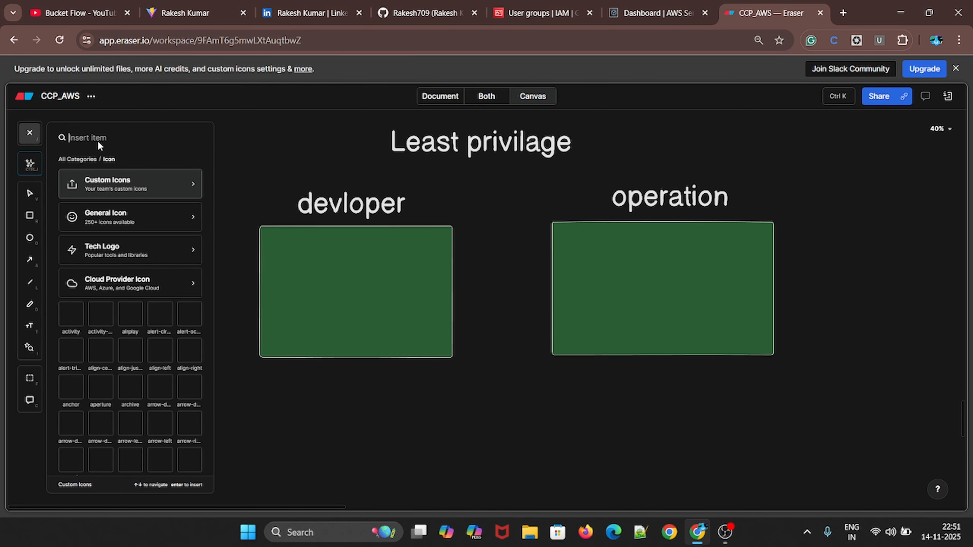
text(user)
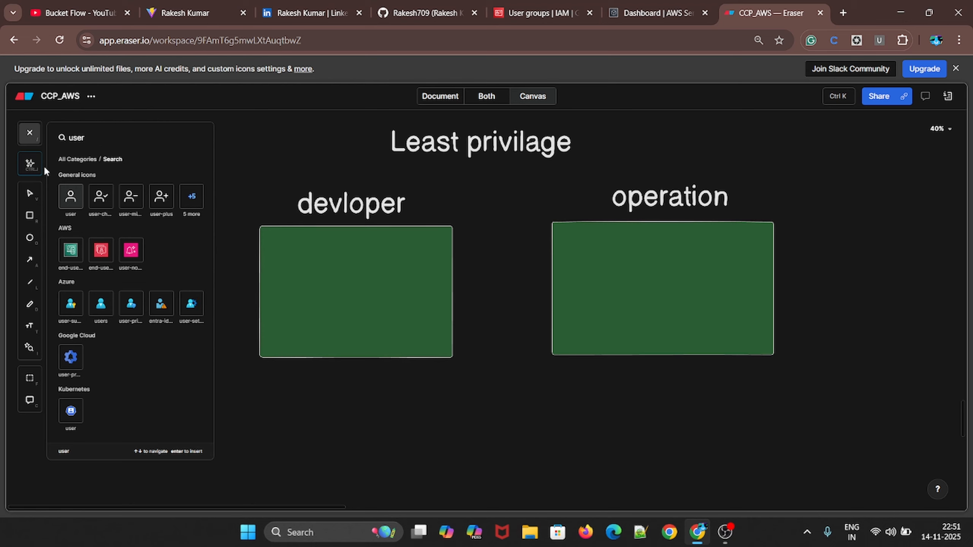
click(71, 196)
click(331, 279)
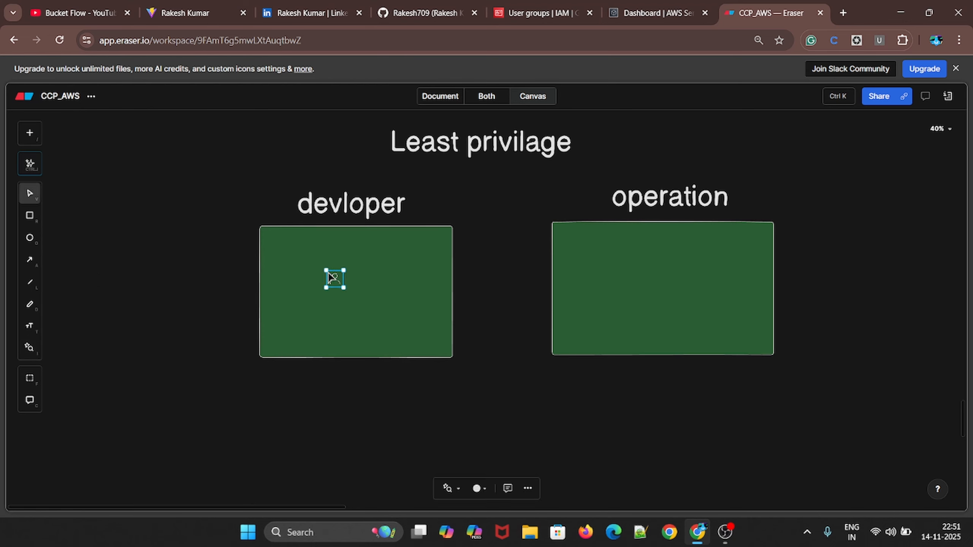
Enlarge the user icon and copy it to make a row of three in the devloper box and one in the operation box
drag(344, 287, 623, 296)
click(314, 298)
drag(311, 294, 813, 329)
key(super)
key(super)
key(ctrl+z)
click(320, 299)
drag(312, 298, 422, 291)
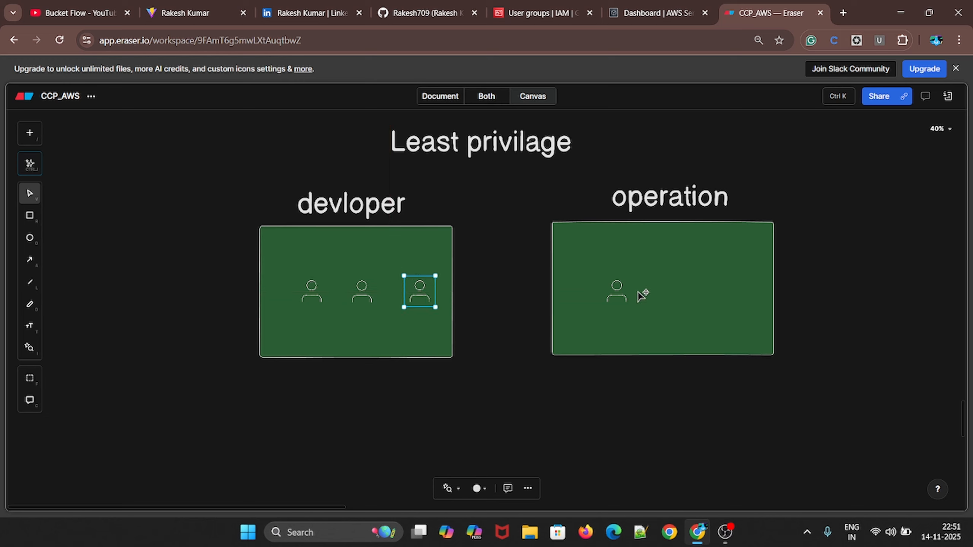
Place another copy of the user icon to the right of the one in the operation box
key(ctrl+c)
key(ctrl+v)
drag(628, 292, 675, 292)
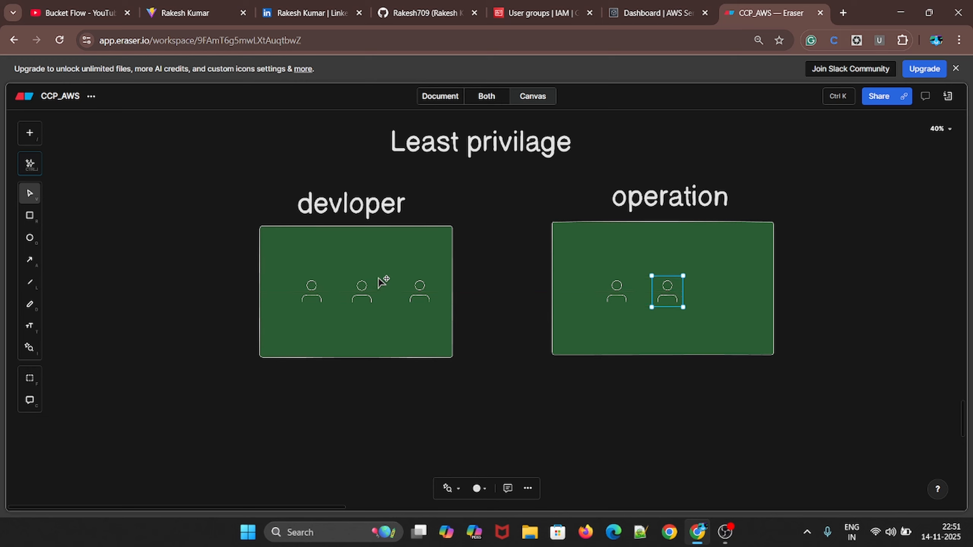
Draw a green rectangle overlapping the facing sides of the devloper and operation boxes, and copy a user icon into its left end
key(r)
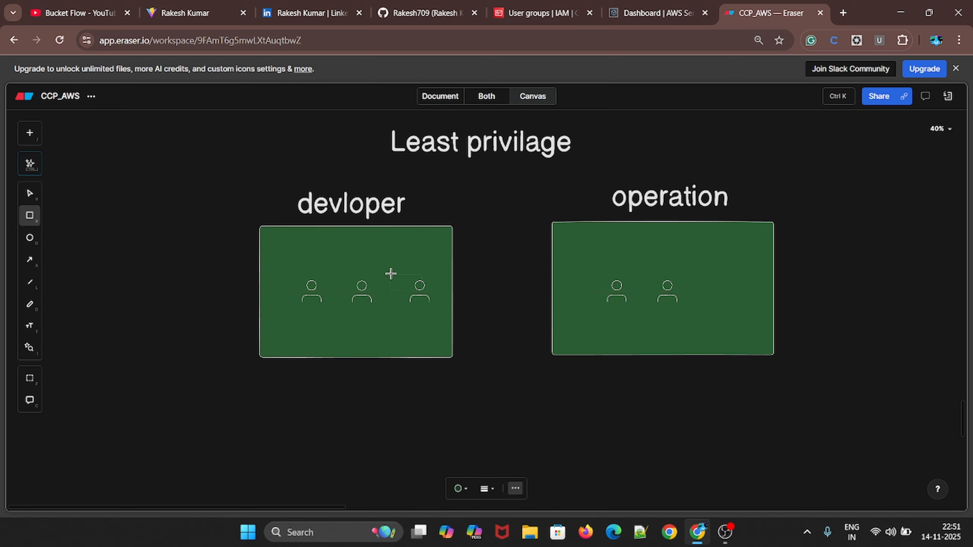
mouse_move(400, 257)
mouse_down()
mouse_move(540, 324)
mouse_move(631, 328)
mouse_up()
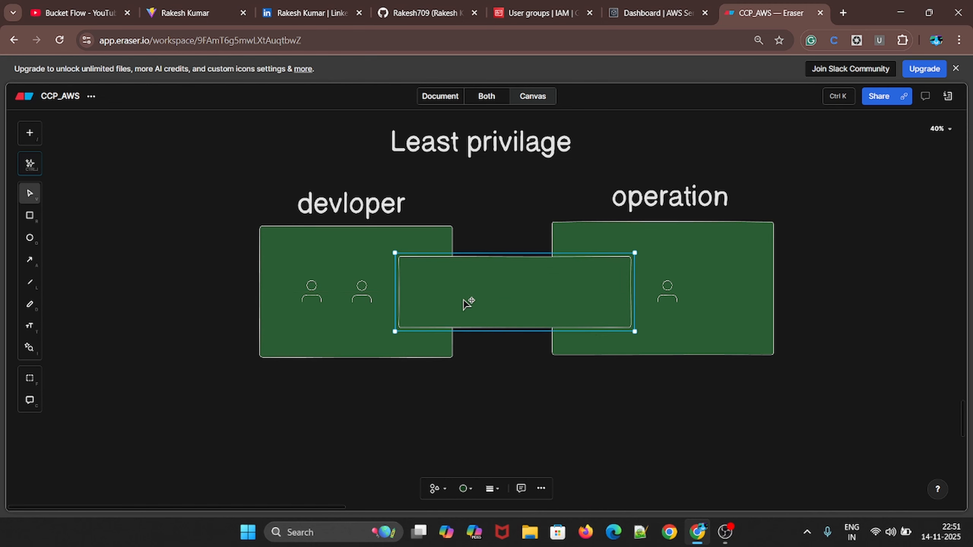
click(361, 298)
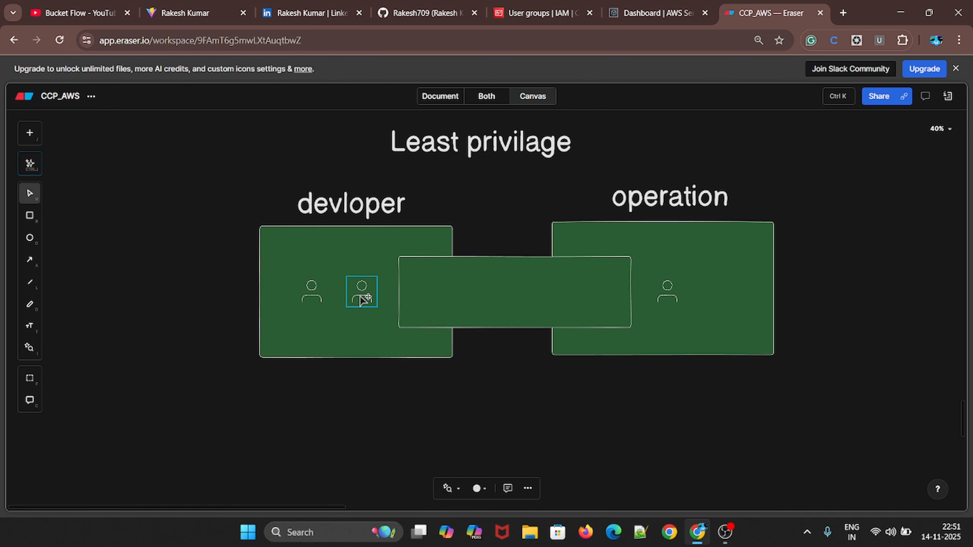
drag(361, 298, 428, 293)
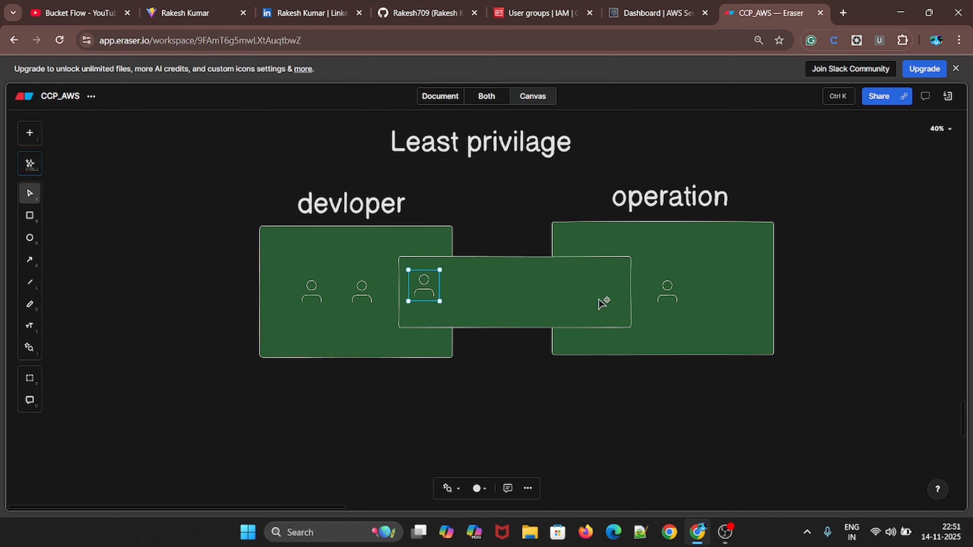
Add the text label "admin" above the overlapping middle rectangle
key(t)
click(477, 239)
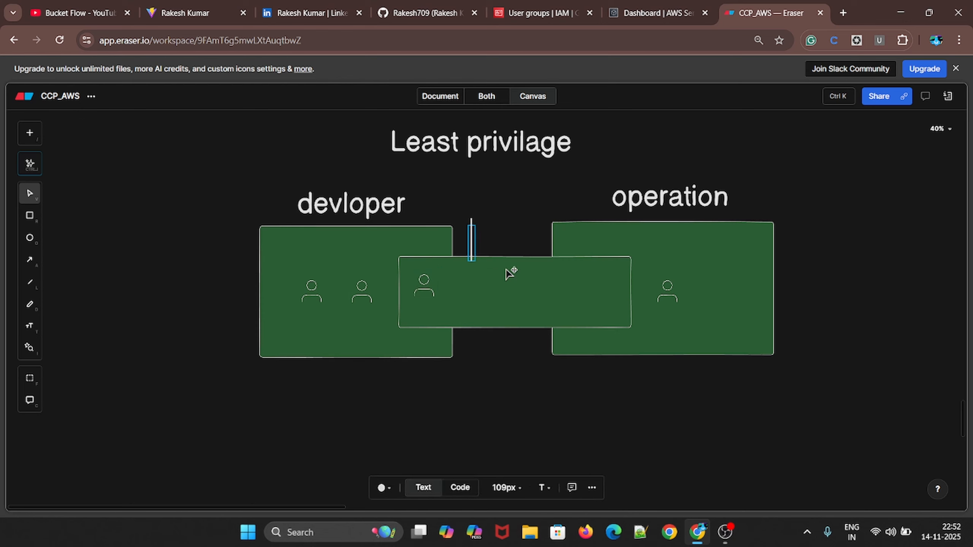
text(grou)
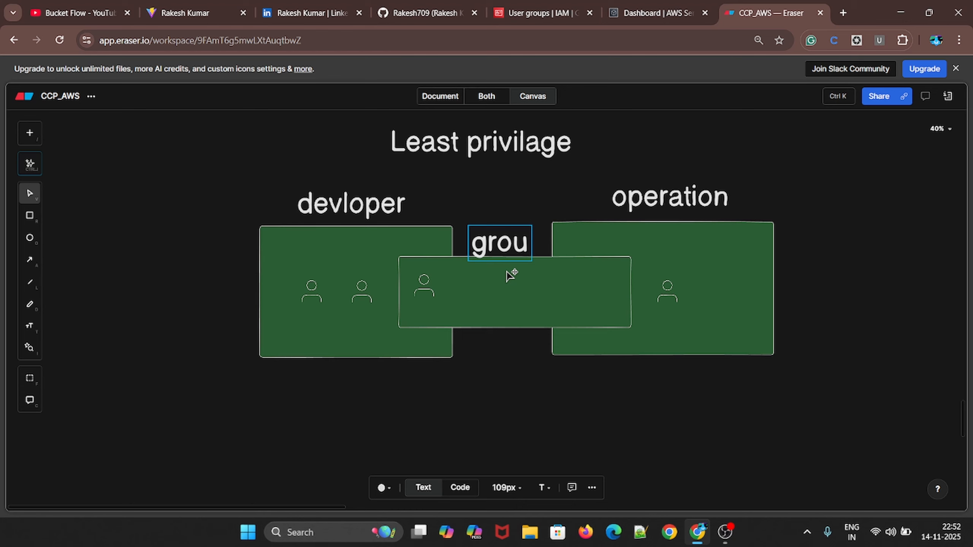
text(p)
key(BackSpace)
key(BackSpace)
key(BackSpace)
key(BackSpace)
key(BackSpace)
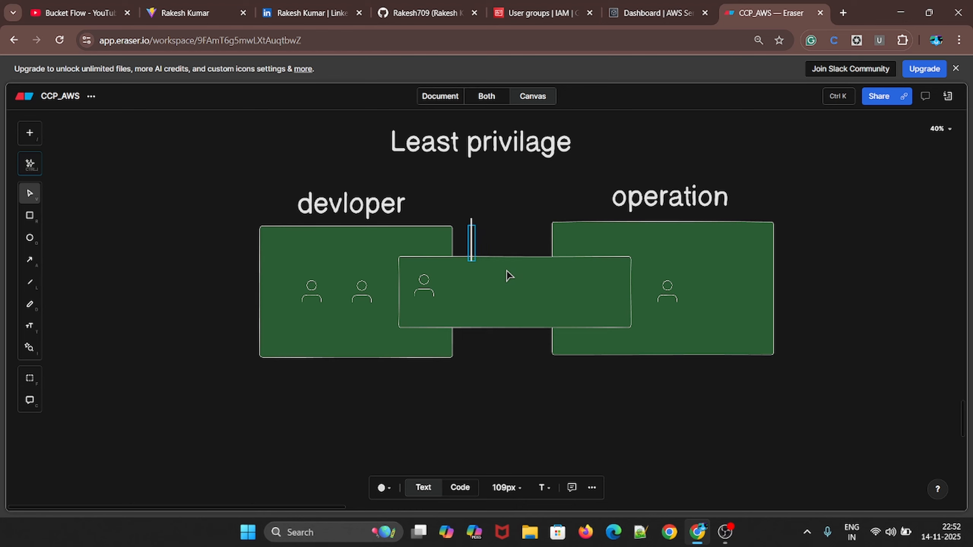
text(admin)
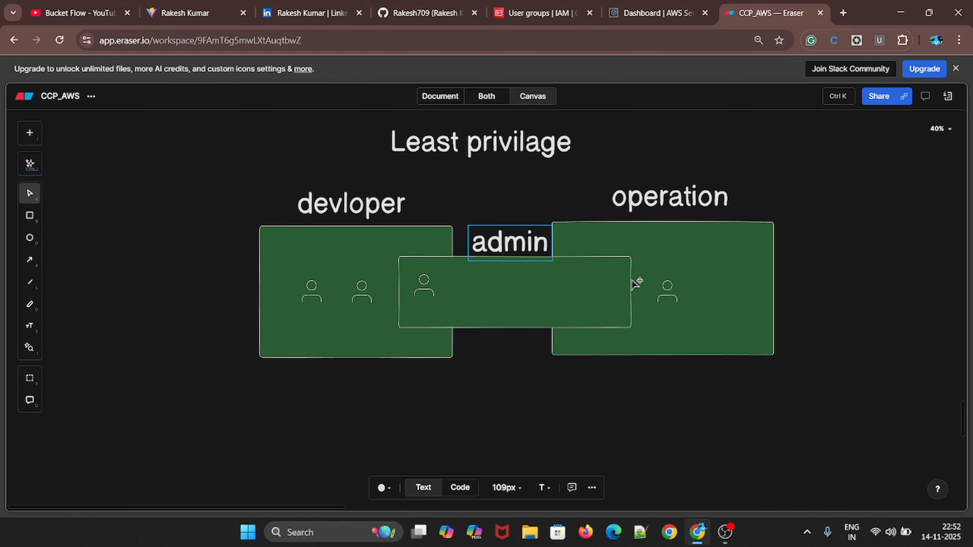
Copy the operation box's user icon into the right end of the admin rectangle
click(681, 285)
drag(669, 290, 599, 289)
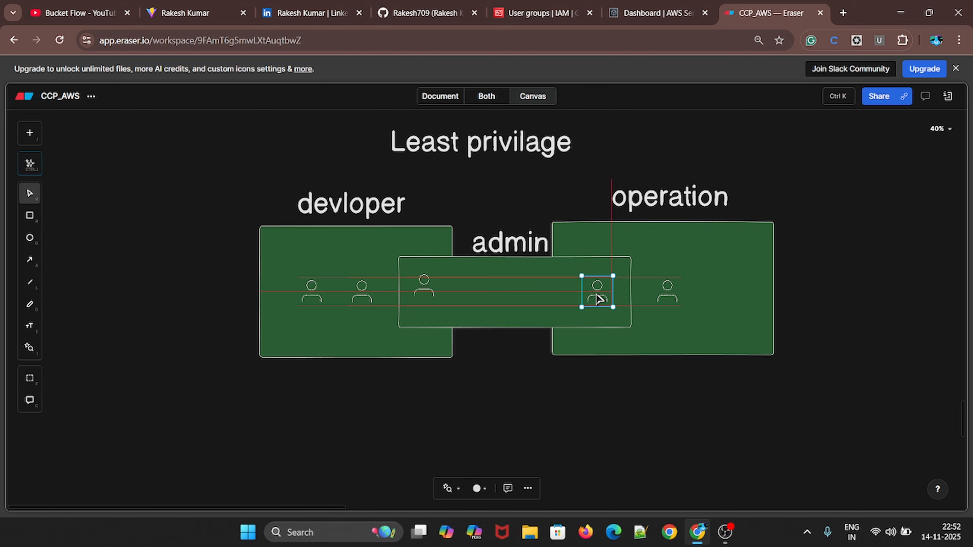
Shift the "admin" label slightly left and line up the user icon in the admin rectangle's left end with the other icons
click(483, 377)
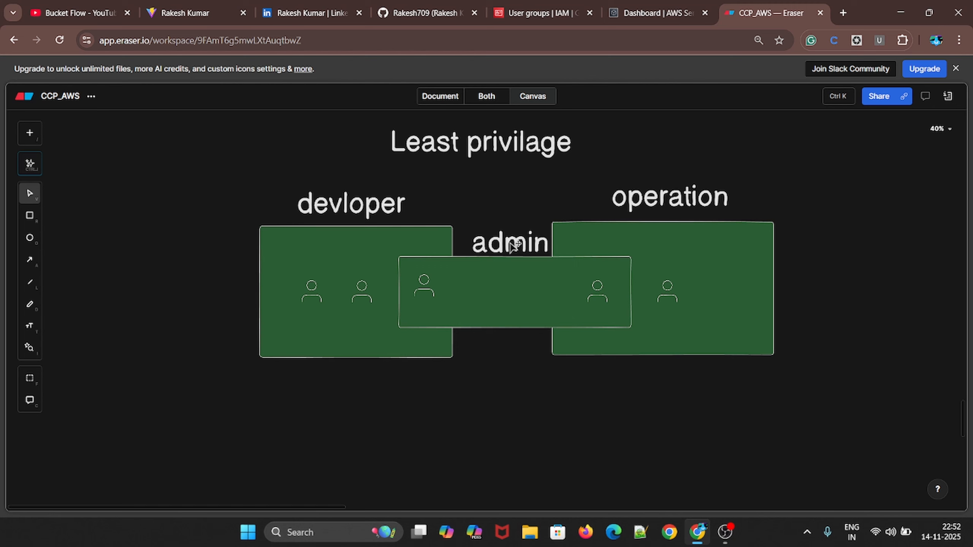
drag(511, 244, 502, 246)
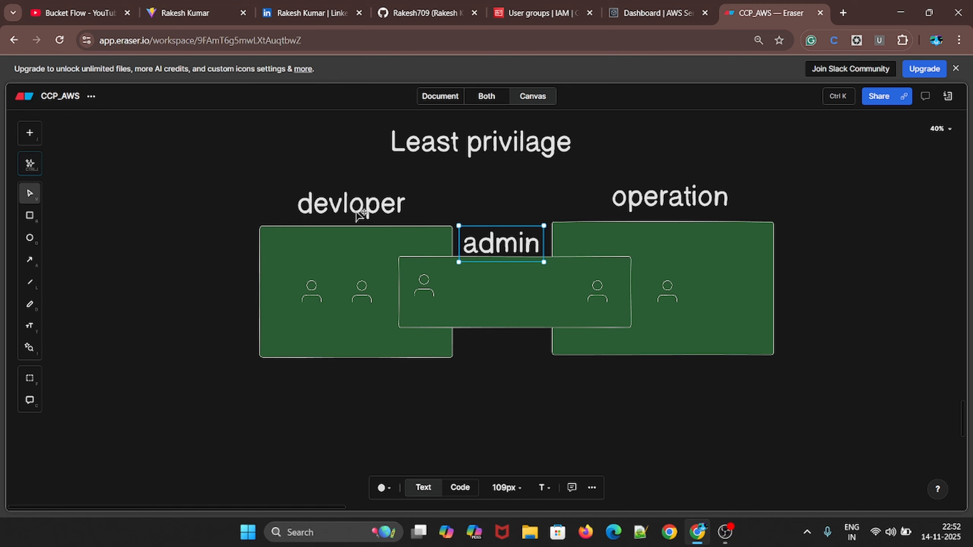
click(426, 291)
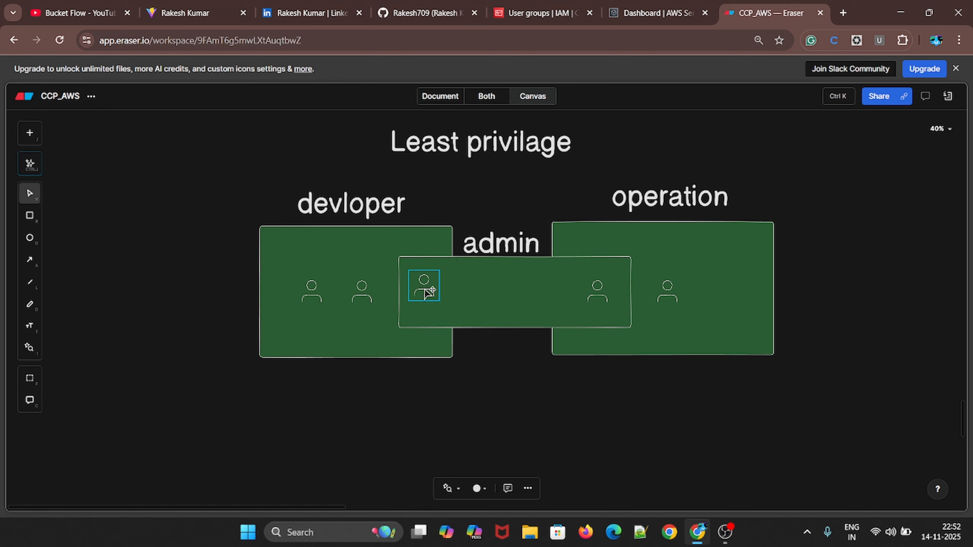
click(667, 291)
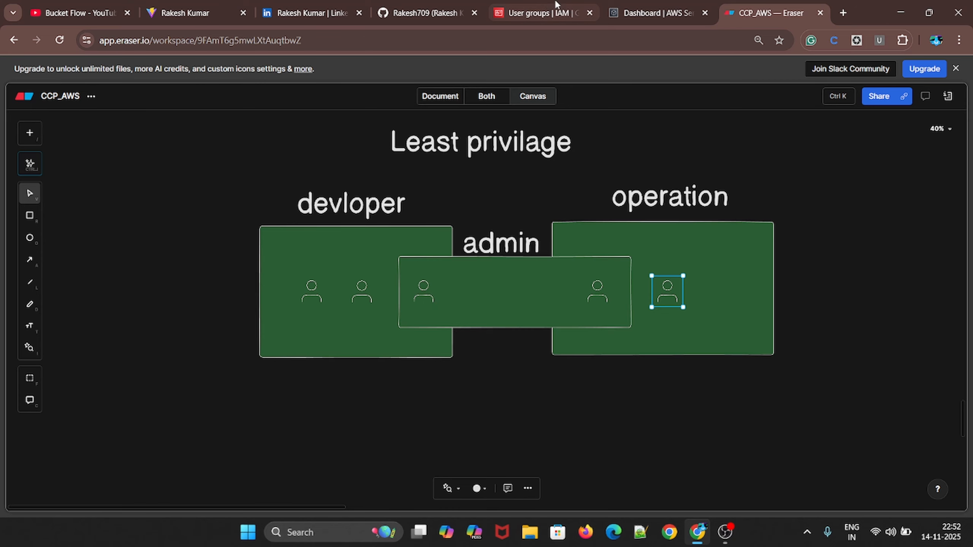
Switch to the AWS IAM console and view the Roles and Users pages
click(536, 5)
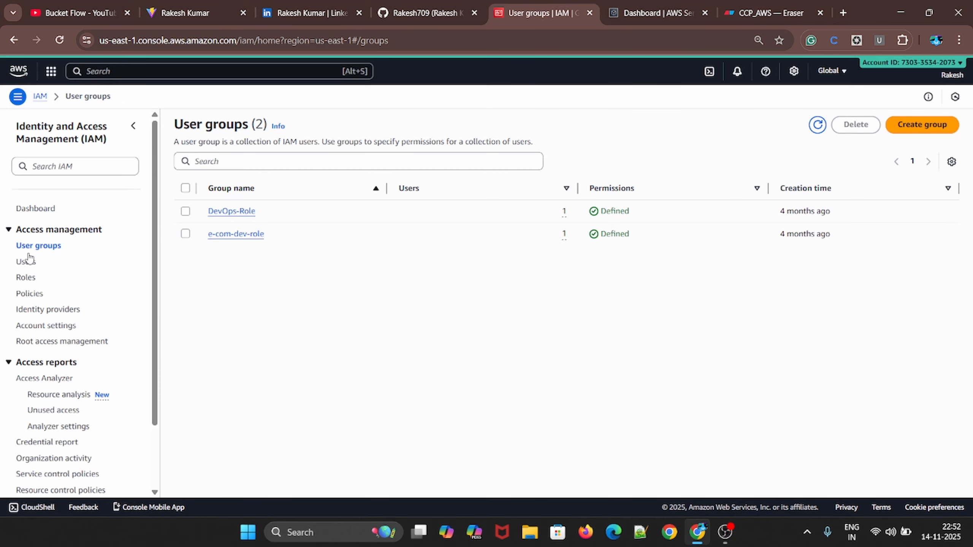
click(26, 278)
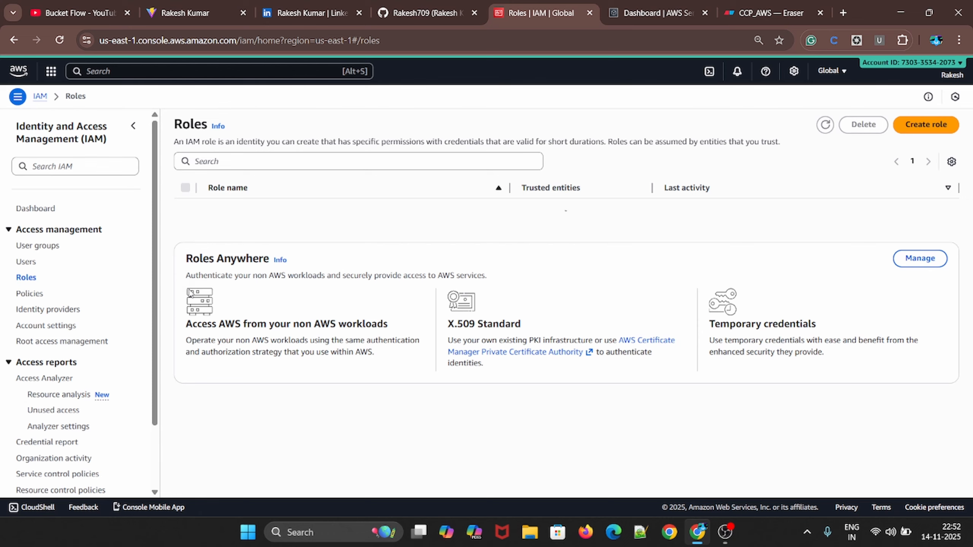
click(30, 262)
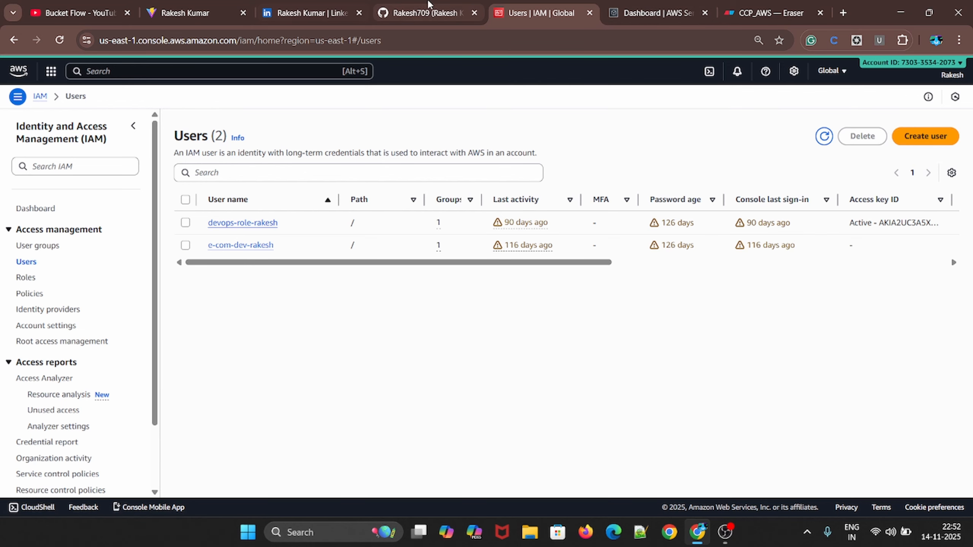
Switch back to the Eraser canvas and copy the operation box's user icon to the empty area right of that box
click(770, 11)
click(809, 307)
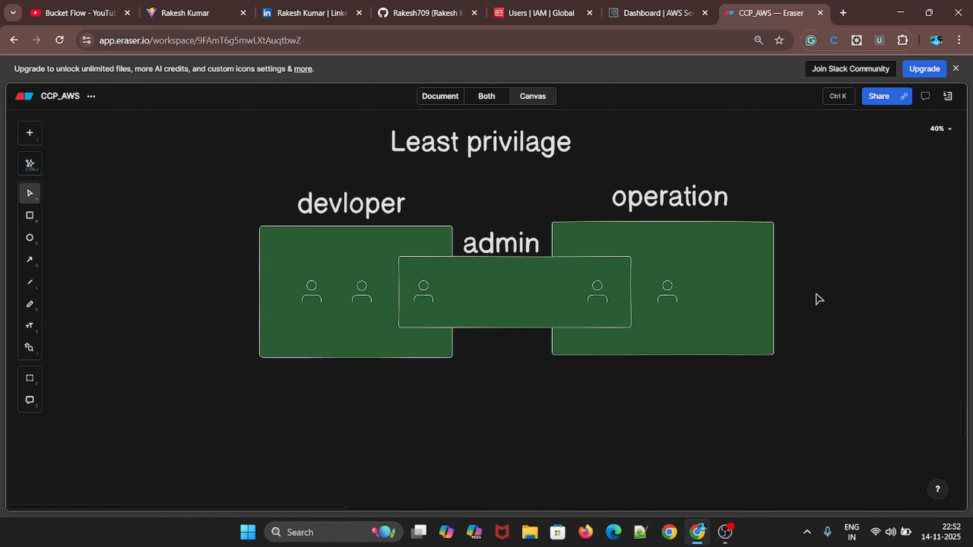
click(668, 290)
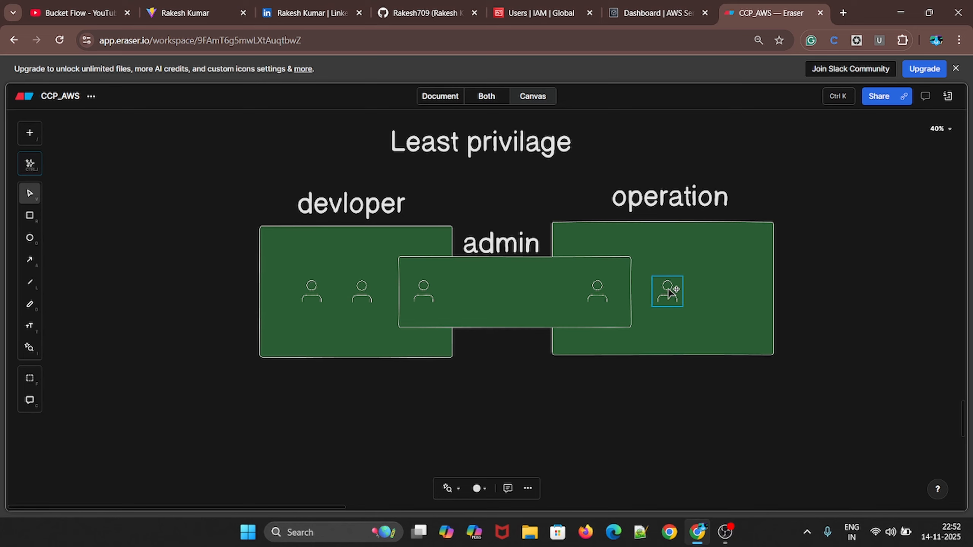
drag(668, 288, 852, 264)
click(865, 322)
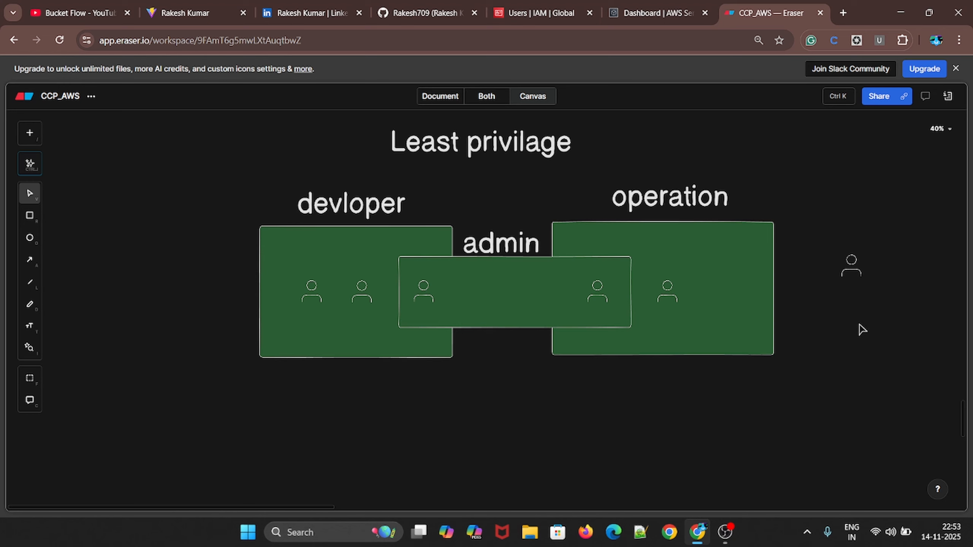
drag(850, 269, 847, 252)
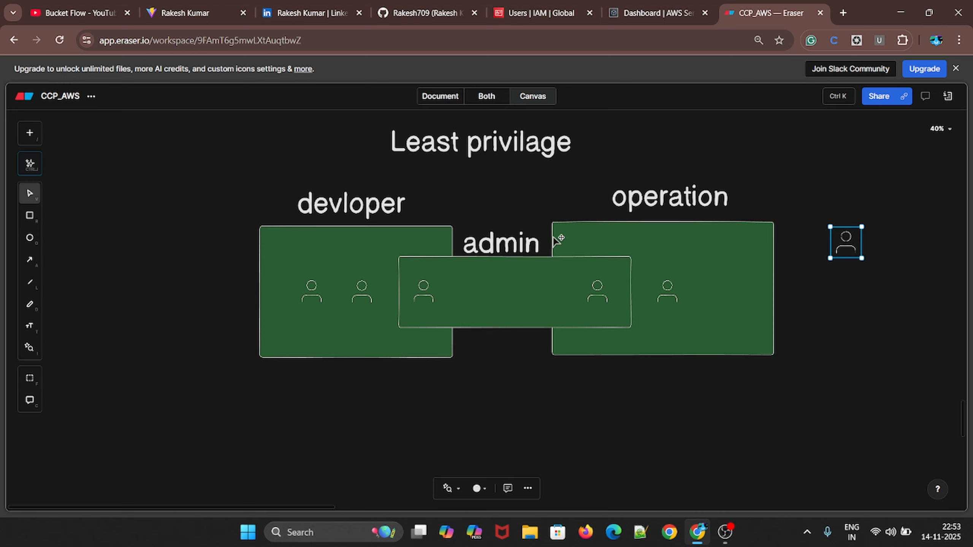
drag(845, 245, 843, 240)
Add the text label "hr" directly beneath the separate user icon outside the boxes
double_click(827, 269)
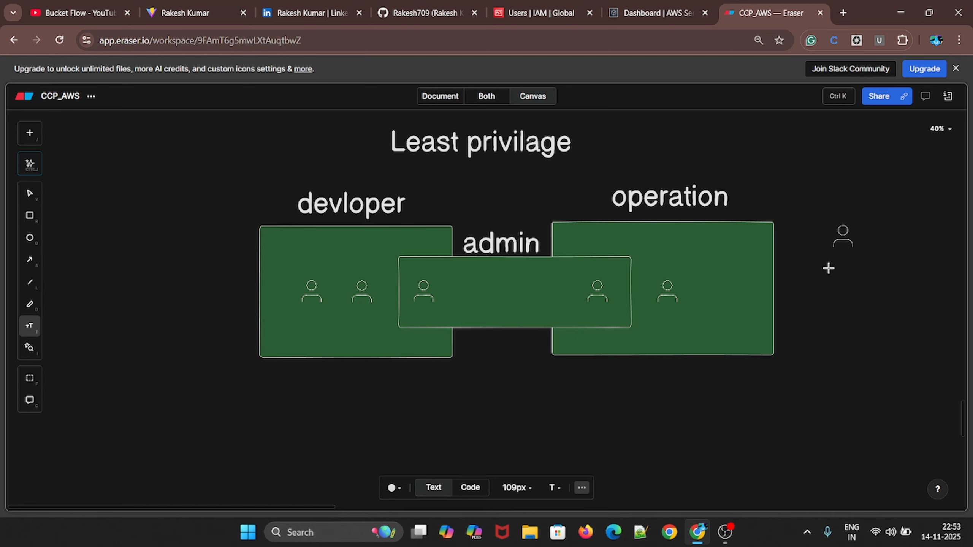
text(hr)
click(842, 291)
drag(844, 262, 846, 272)
scroll(284, 331, down, 2)
scroll(298, 313, up, 3)
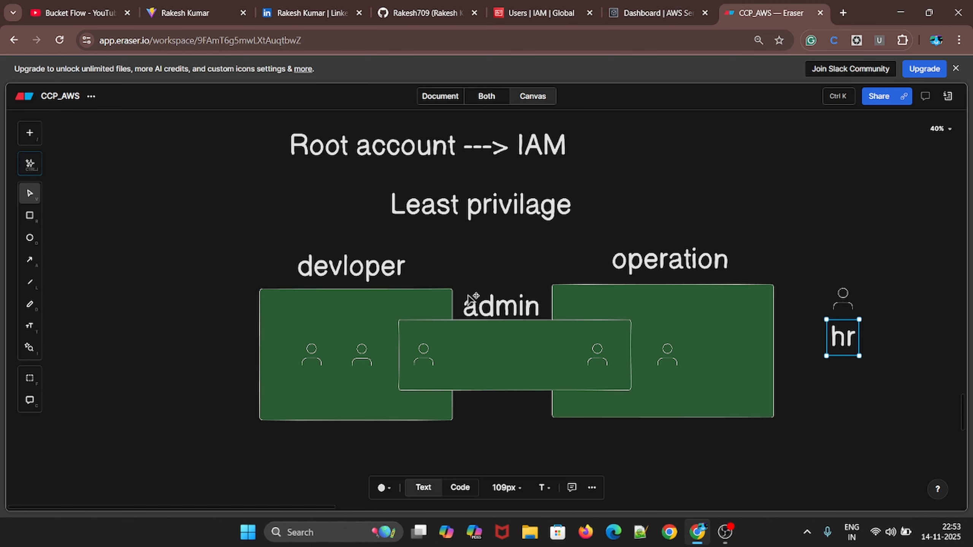
Switch to the AWS IAM console and review the user groups, the members of the DevOps-Role group and the Users list
mouse_move(524, 4)
click(573, 5)
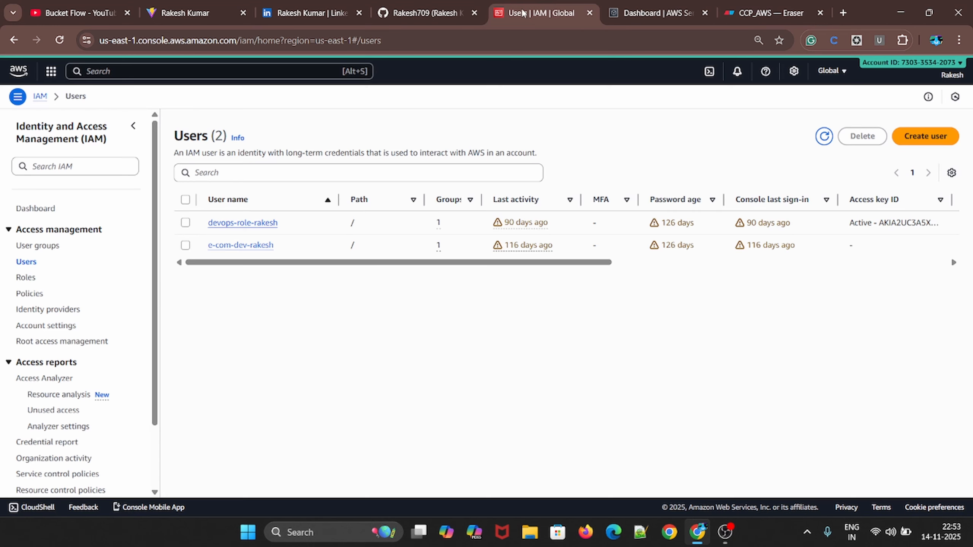
click(36, 247)
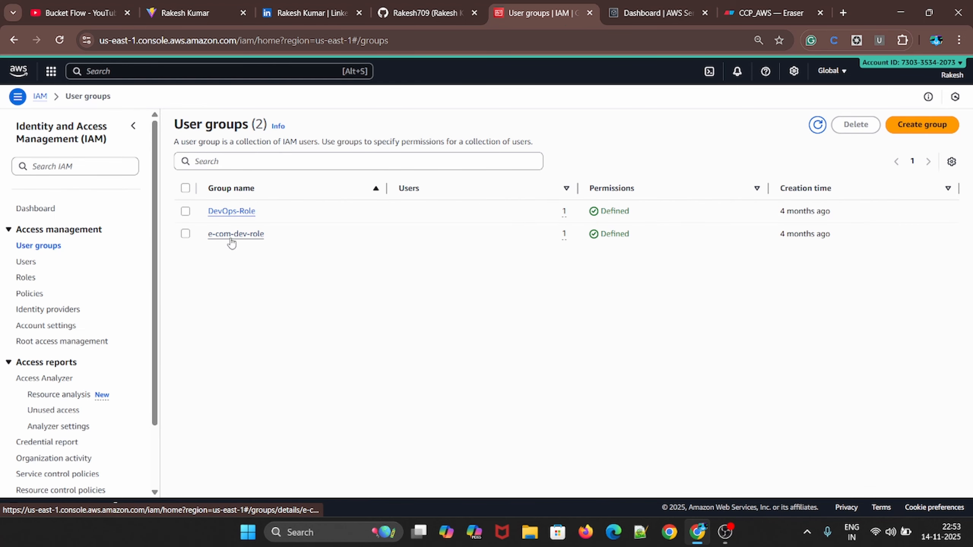
click(234, 211)
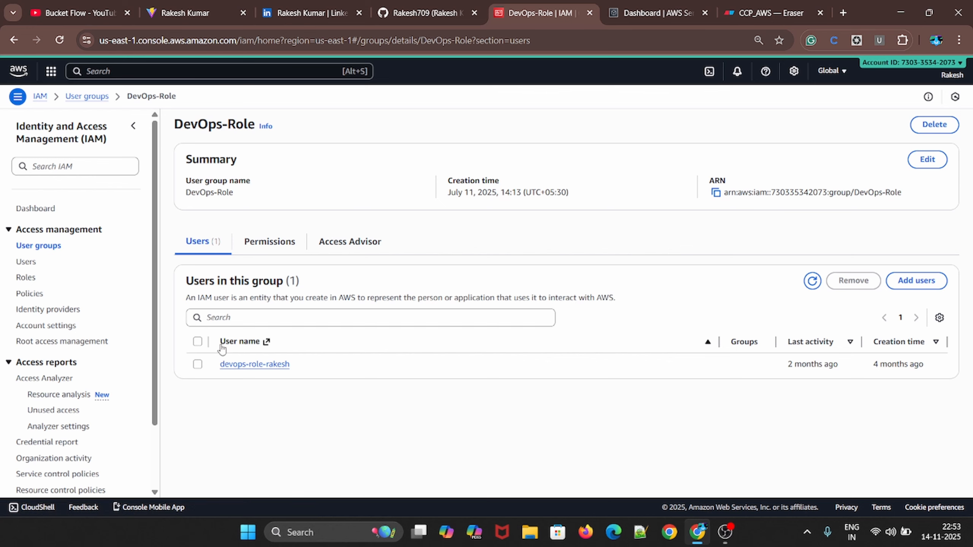
click(26, 264)
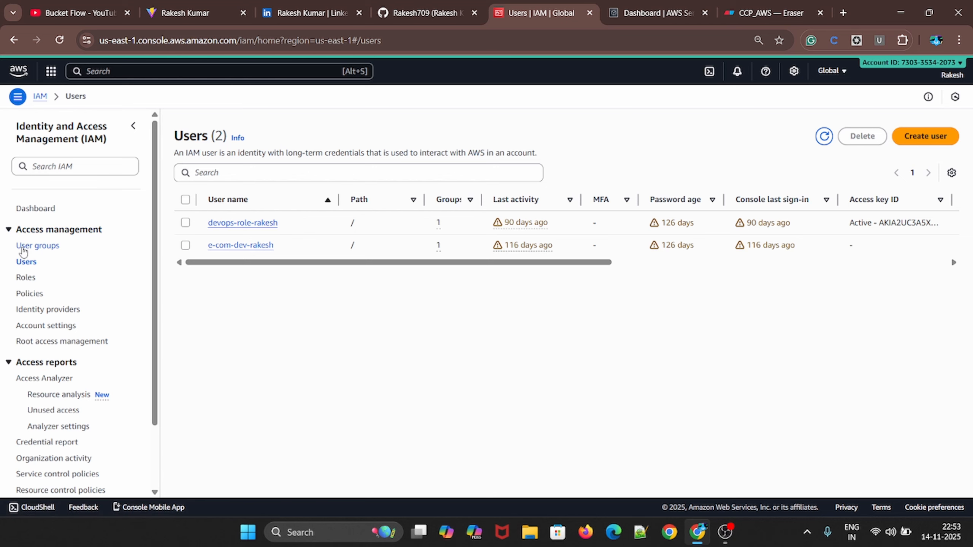
Start a new IAM user group named "admin" and look over its optional users and permissions policies
click(22, 247)
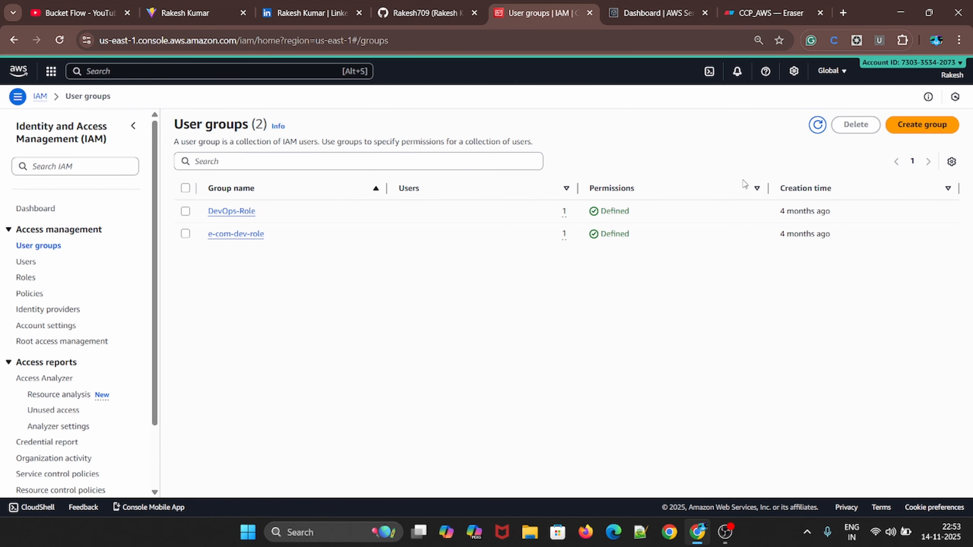
click(922, 125)
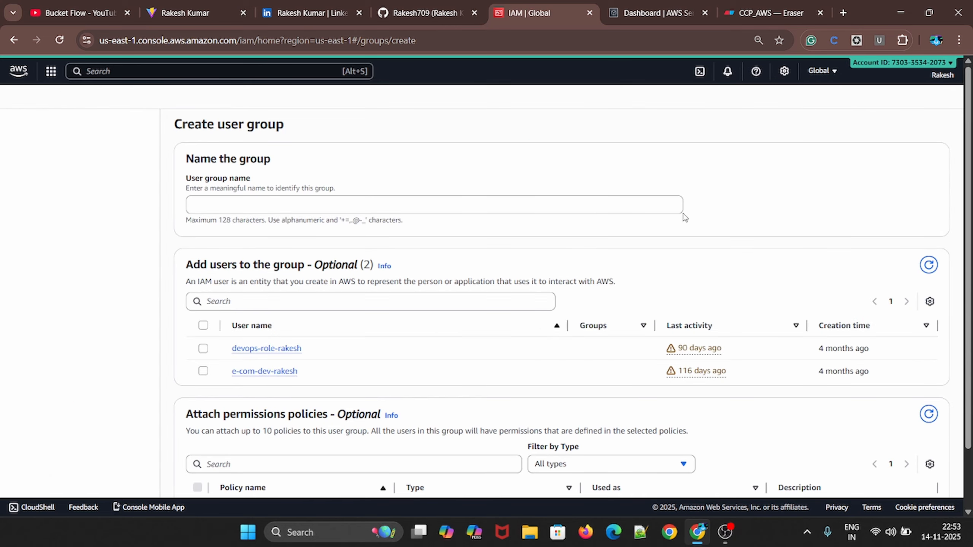
click(274, 204)
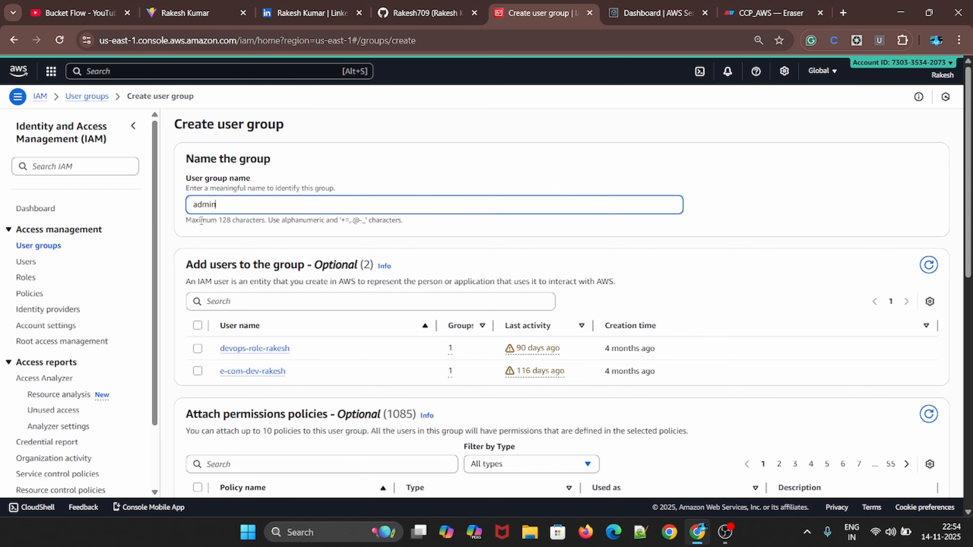
scroll(240, 368, down, 3)
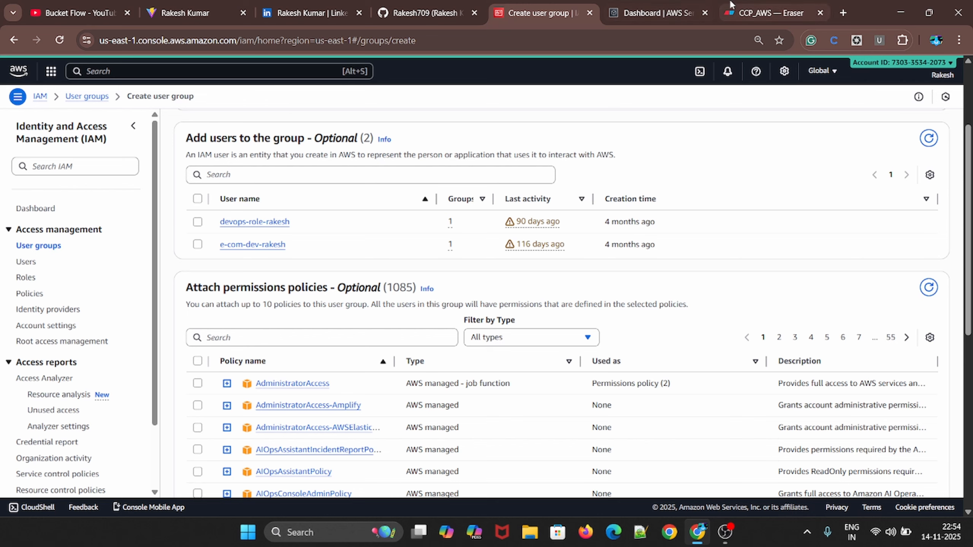
Switch to the Eraser canvas and add four more user icon copies above and below the existing pair in the devloper box
click(784, 4)
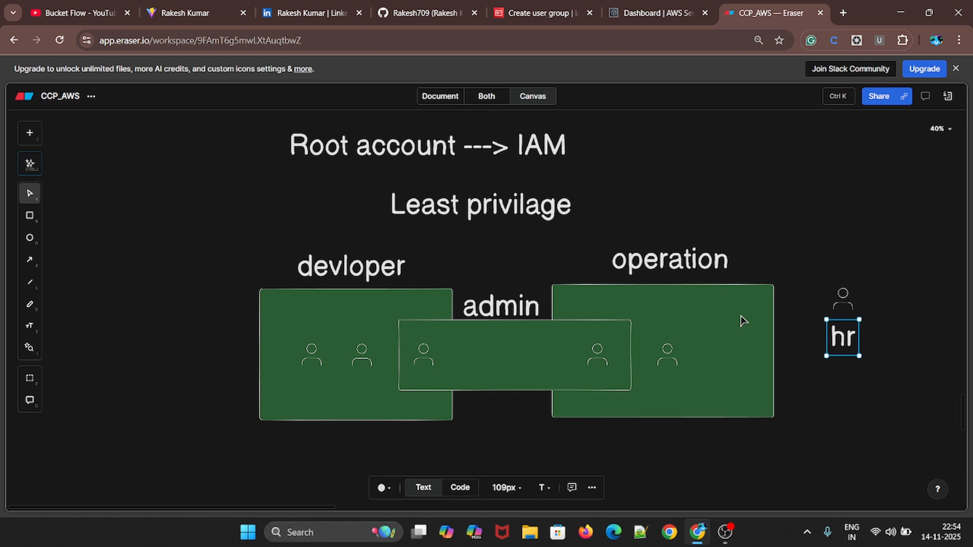
click(206, 279)
click(314, 362)
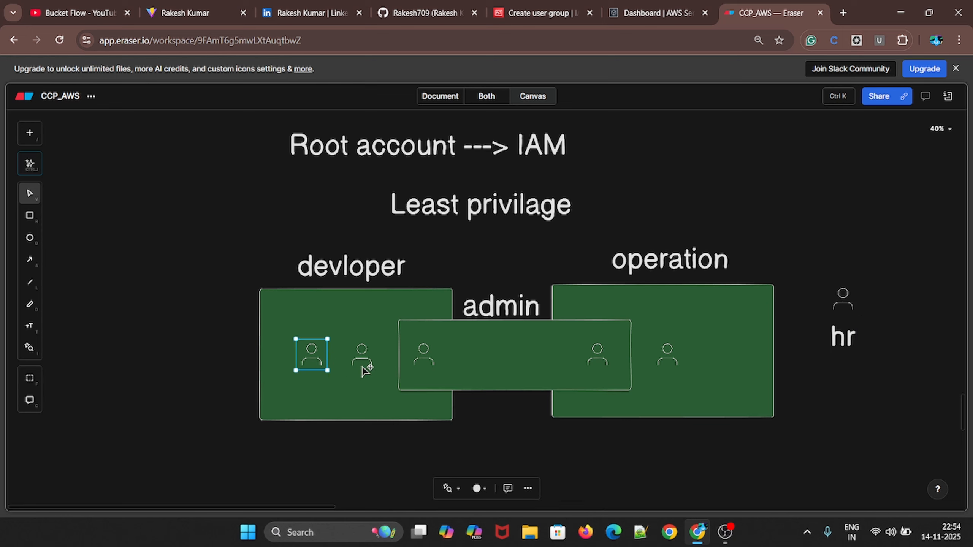
click(363, 366)
drag(361, 372, 361, 319)
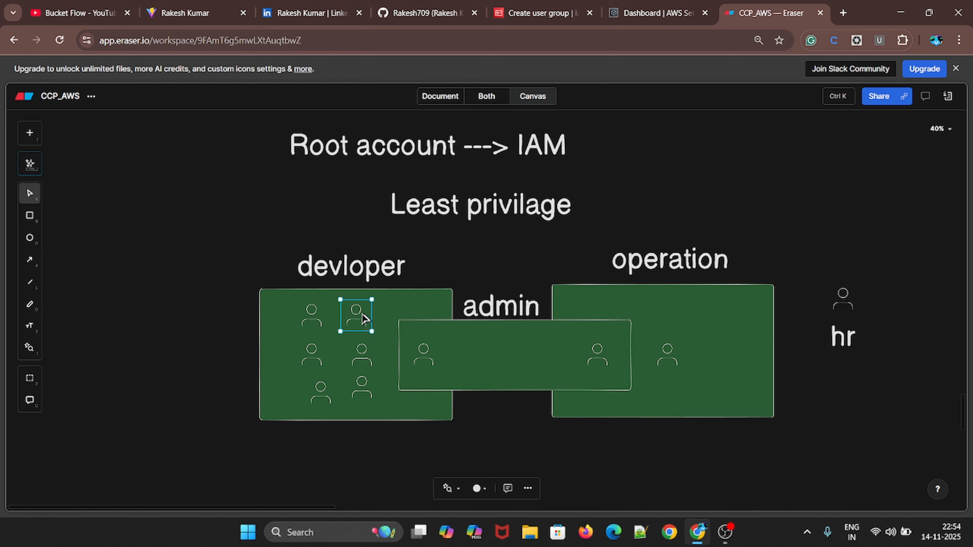
click(312, 278)
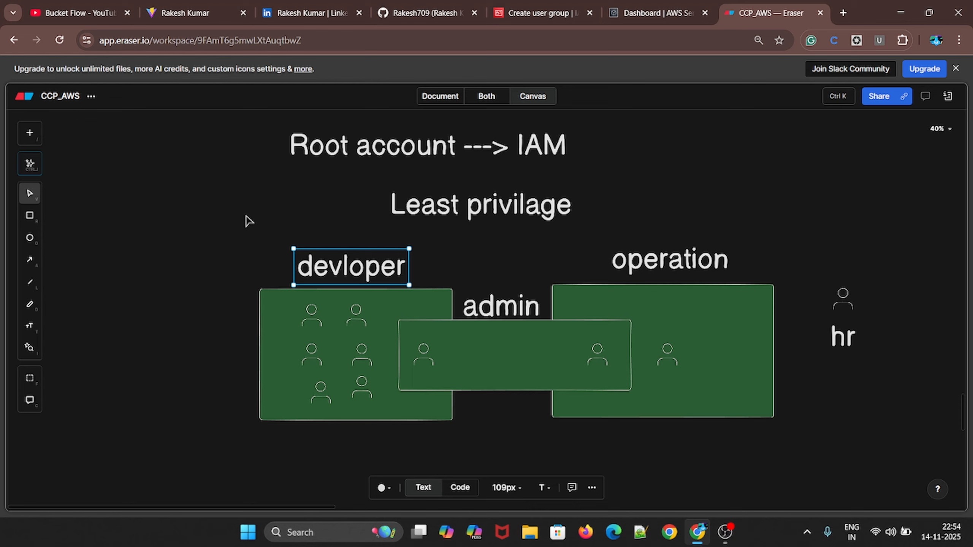
click(243, 237)
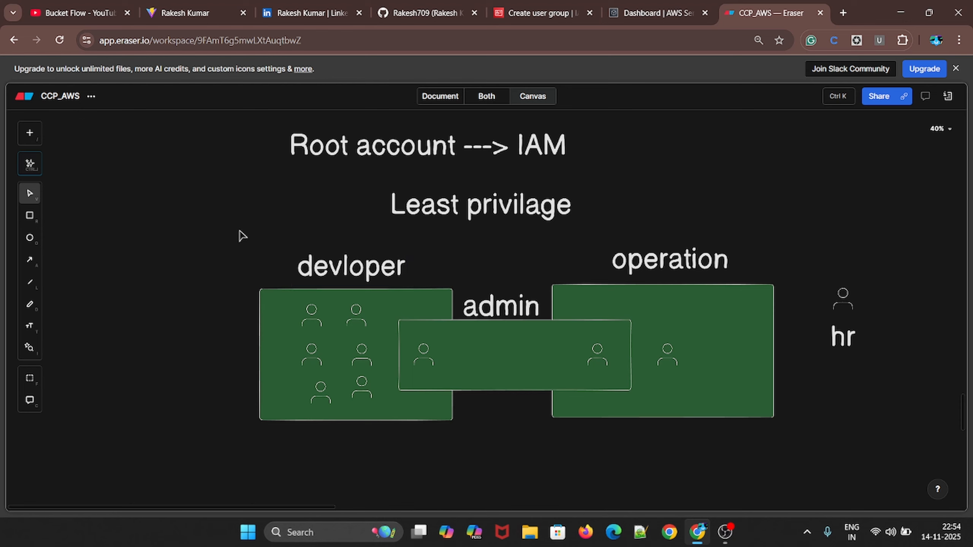
click(318, 271)
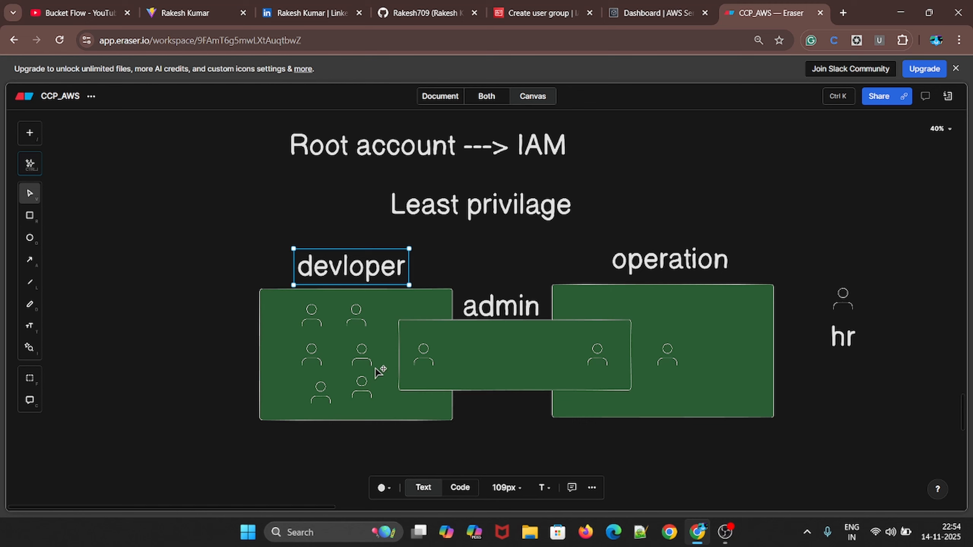
click(307, 349)
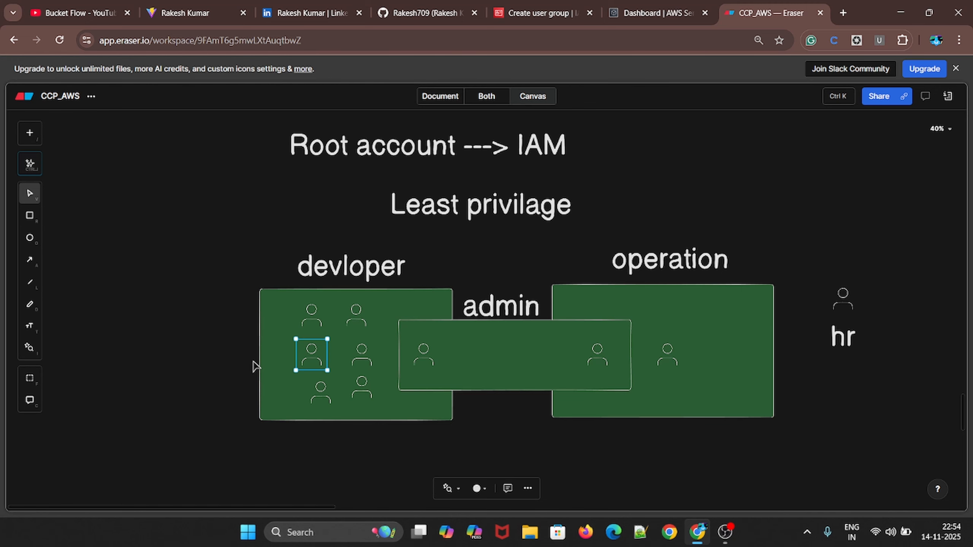
Switch back to the AWS console and create the admin user group without adding users or attaching policies
click(555, 11)
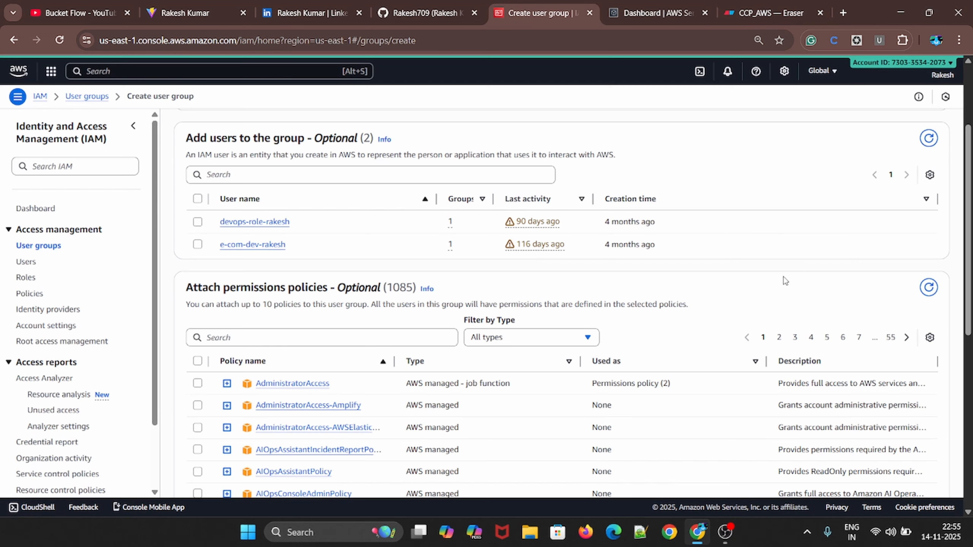
scroll(703, 305, down, 10)
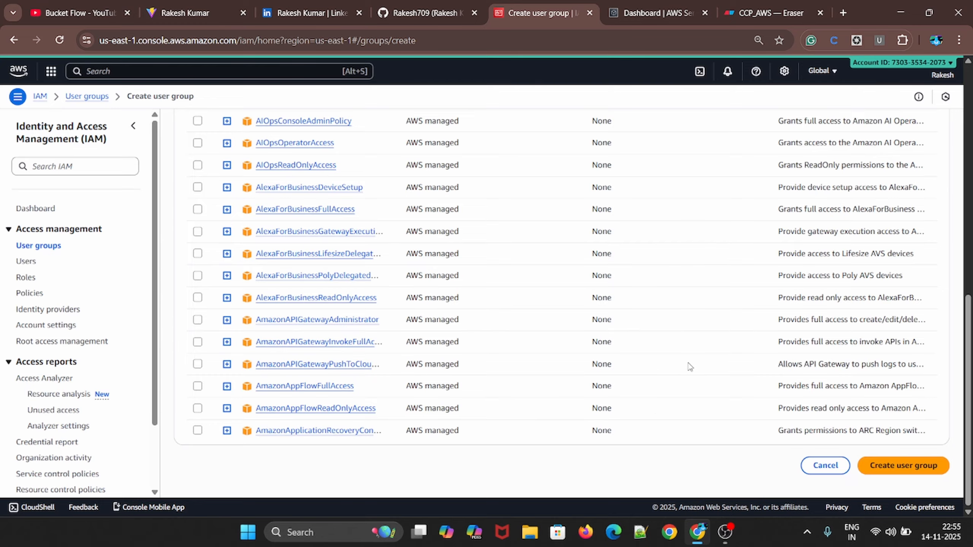
scroll(690, 367, up, 10)
scroll(748, 380, down, 4)
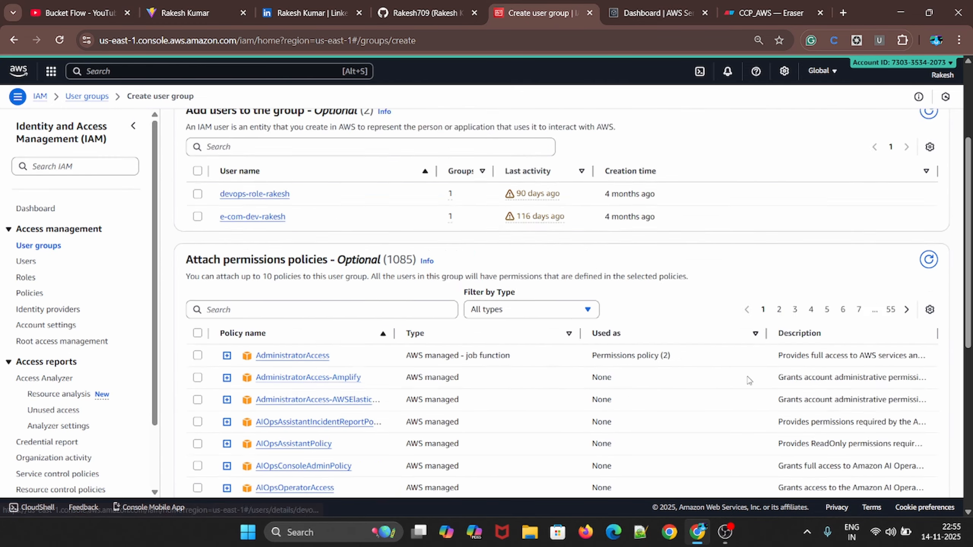
scroll(749, 379, down, 8)
click(913, 465)
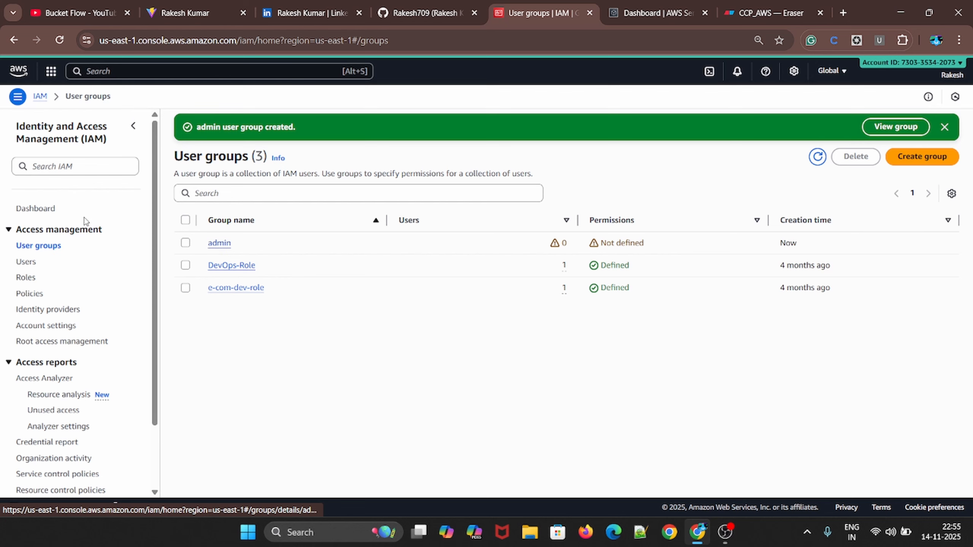
Open the admin group and view the account users available to add, leaving without adding any
click(224, 244)
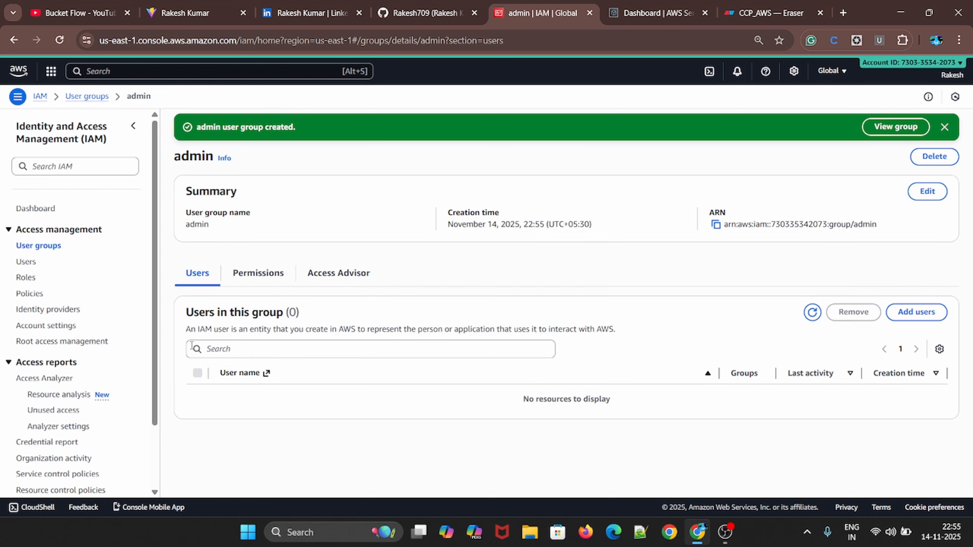
click(916, 311)
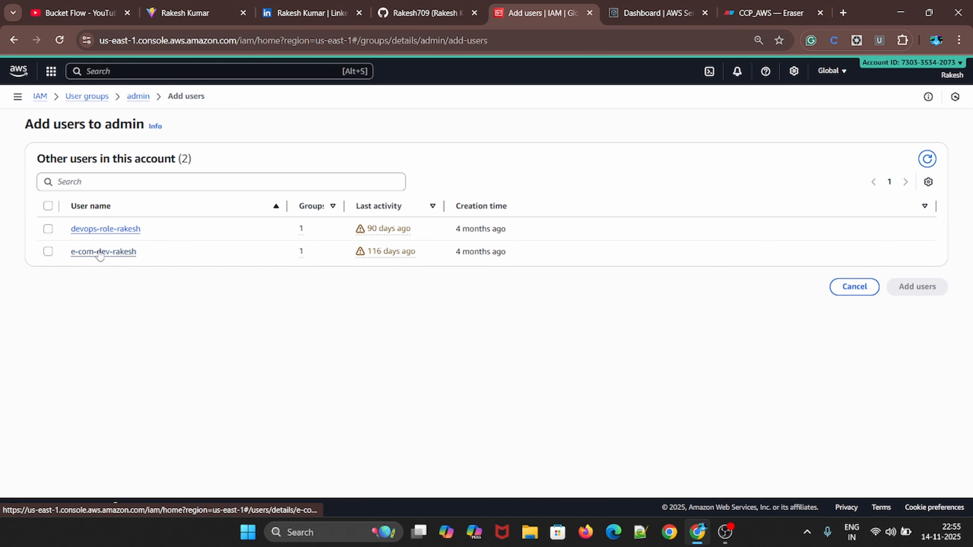
click(854, 295)
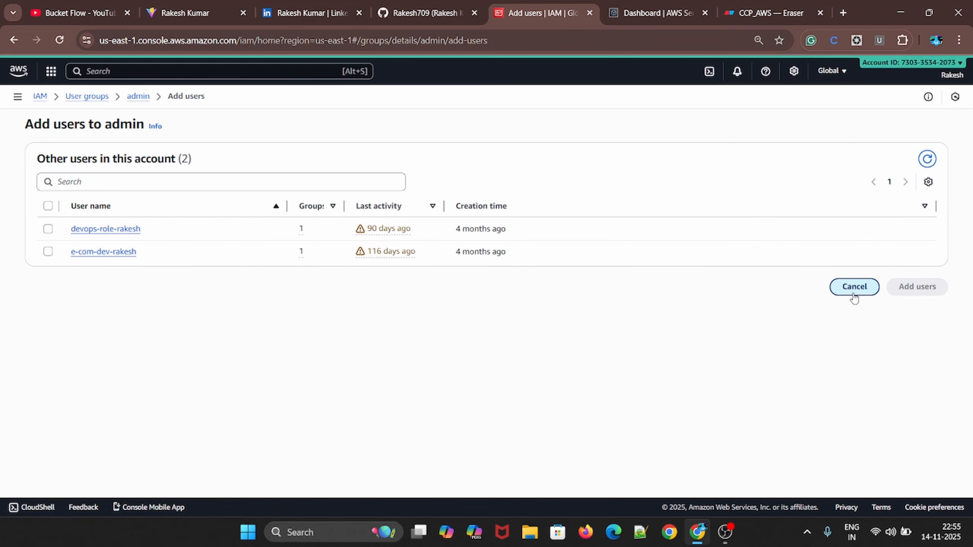
Start creating a new IAM user named "admin-user" and provide it with access to the AWS Management Console
click(26, 262)
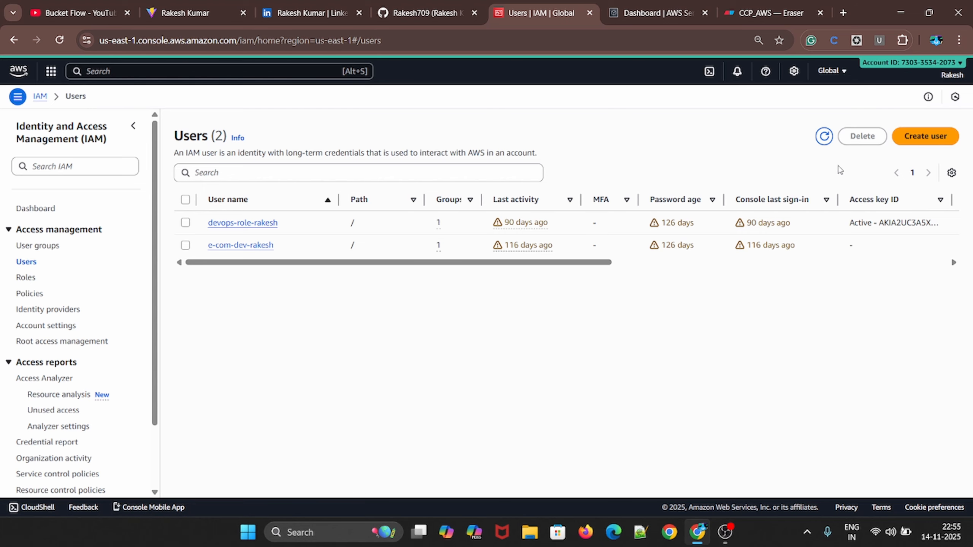
click(923, 138)
click(380, 220)
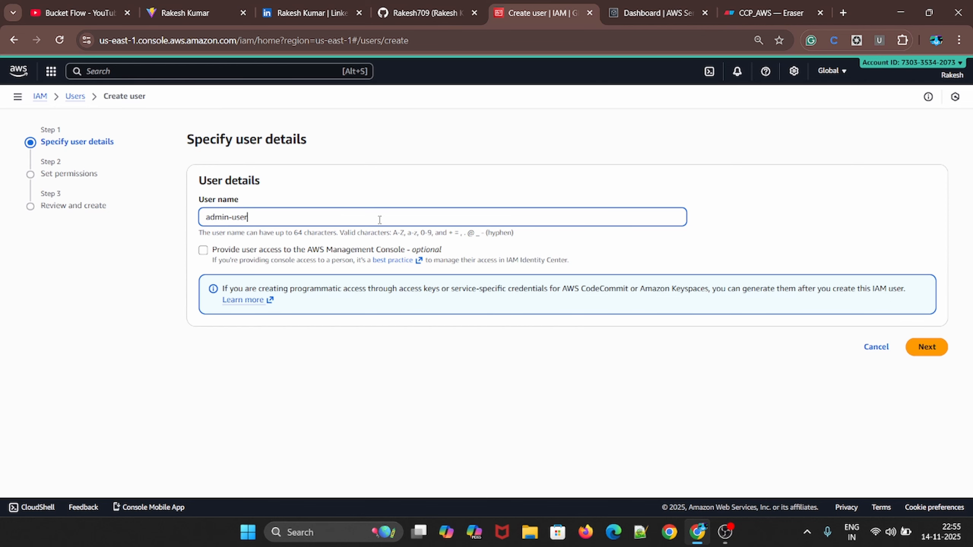
click(203, 249)
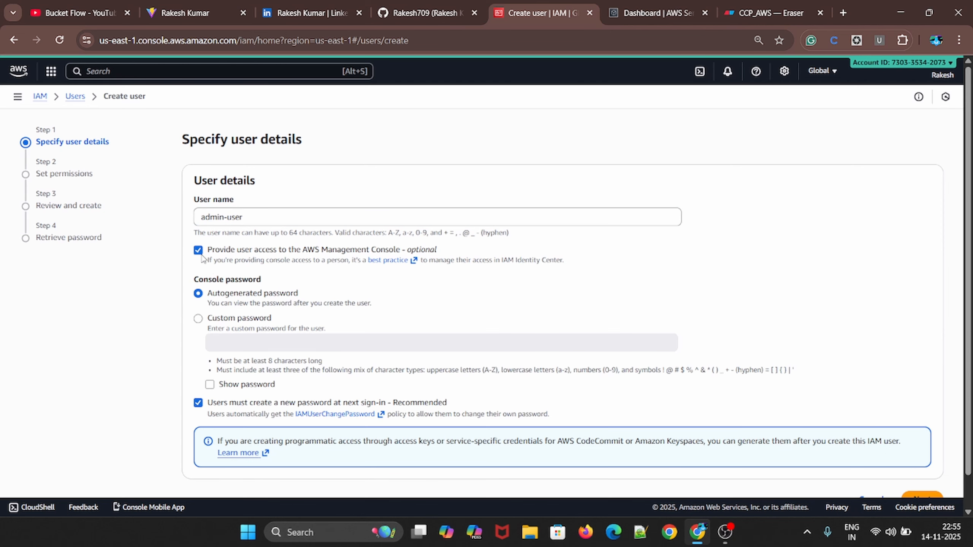
drag(216, 251, 358, 253)
click(203, 250)
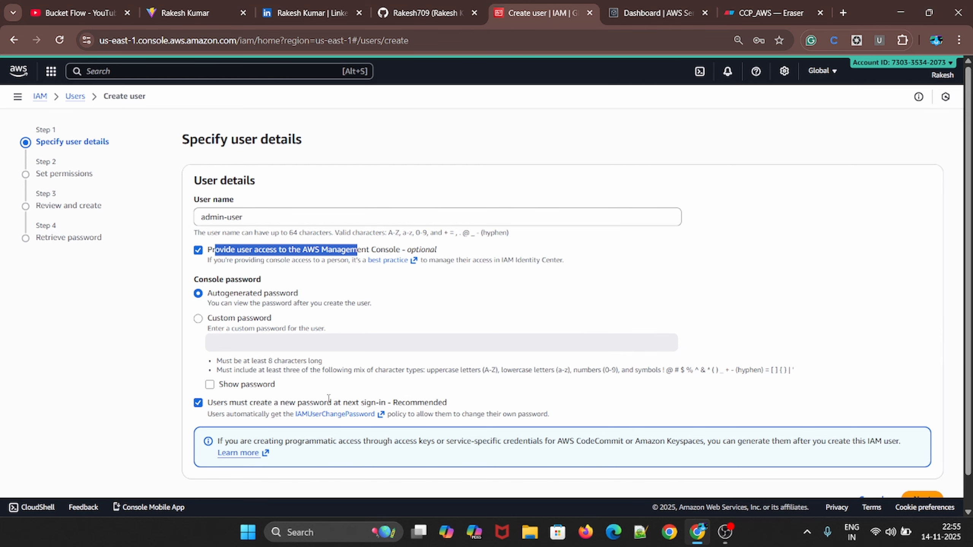
scroll(328, 398, down, 2)
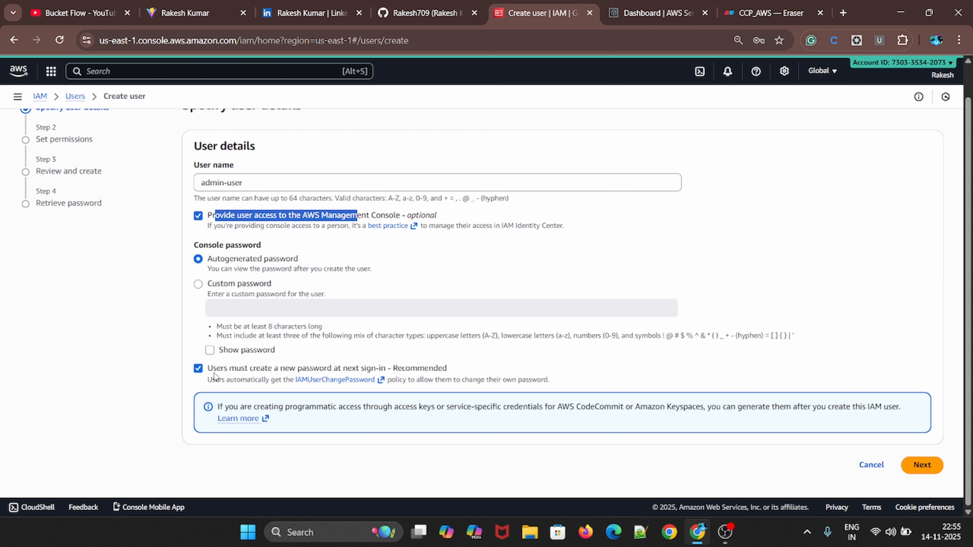
Keep the autogenerated console password and the required password change at next sign-in, and continue to the permissions stage
click(197, 369)
click(198, 369)
click(199, 284)
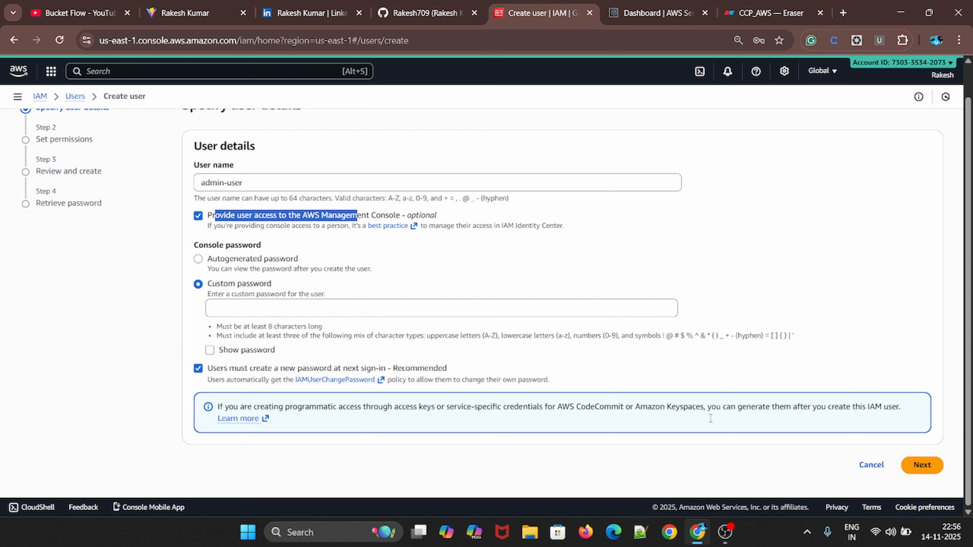
click(921, 464)
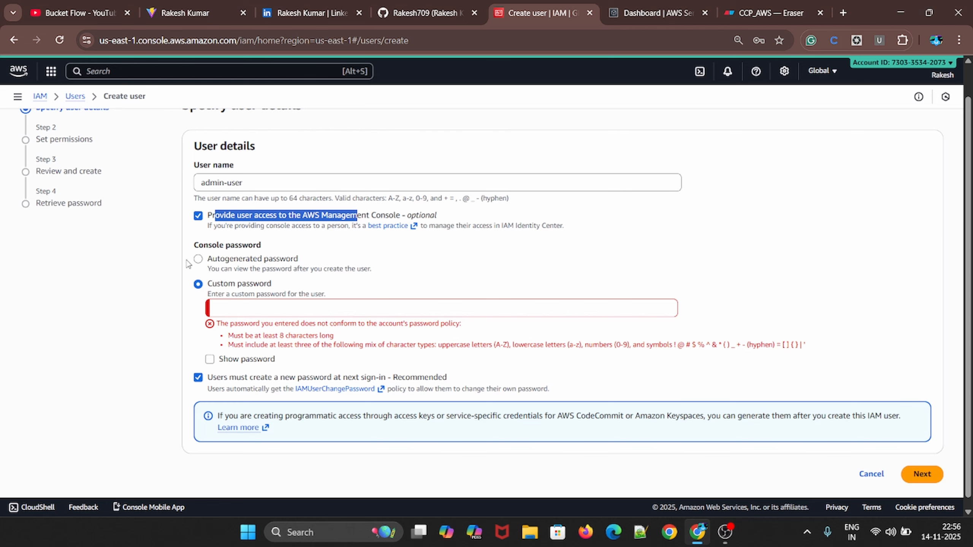
click(197, 259)
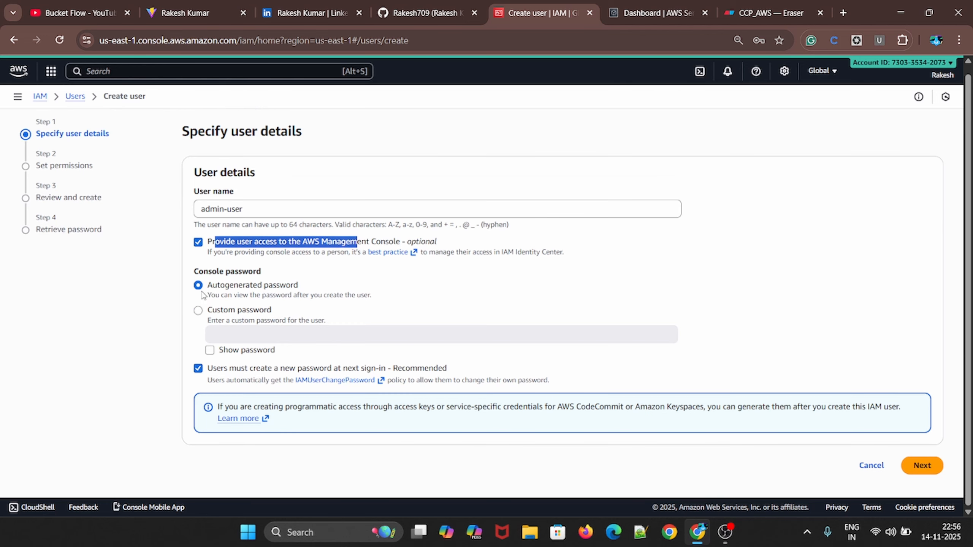
click(925, 469)
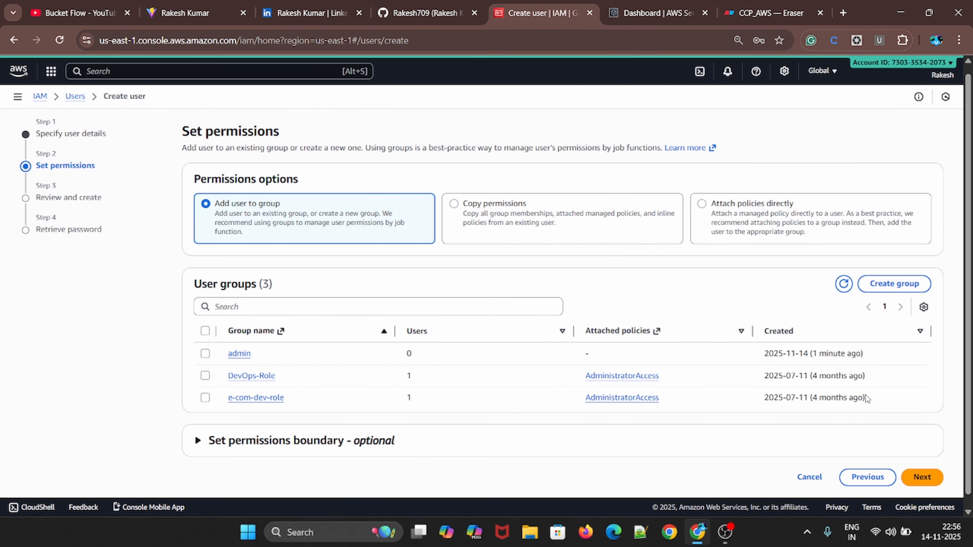
Look over the user's permissions options, revisit the devloper group on the Eraser canvas, and return to the AWS console
scroll(858, 421, down, 1)
scroll(267, 216, up, 1)
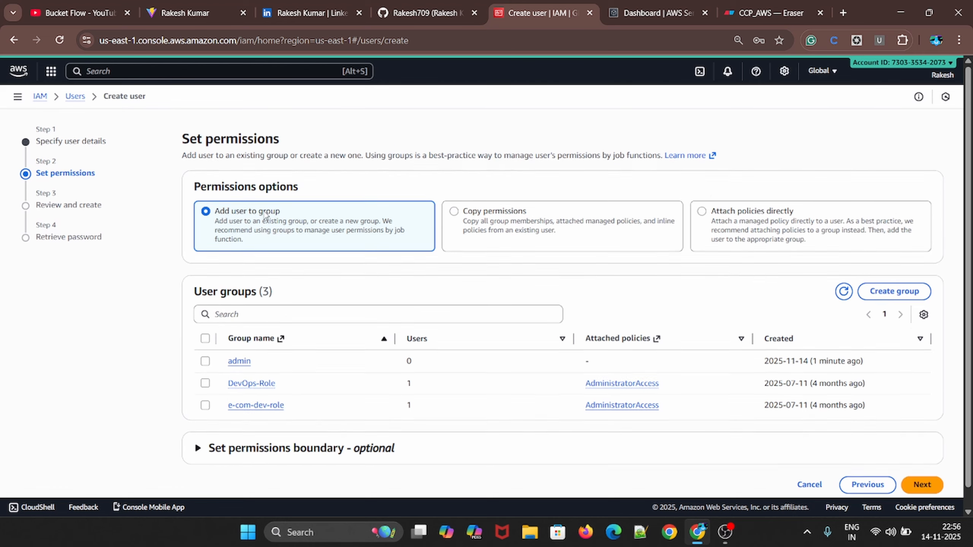
drag(185, 142, 327, 139)
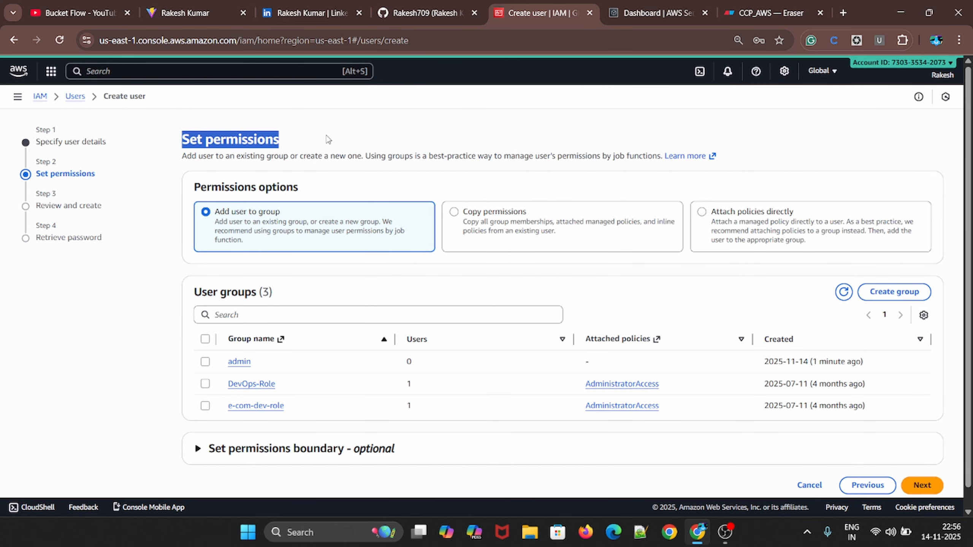
click(760, 5)
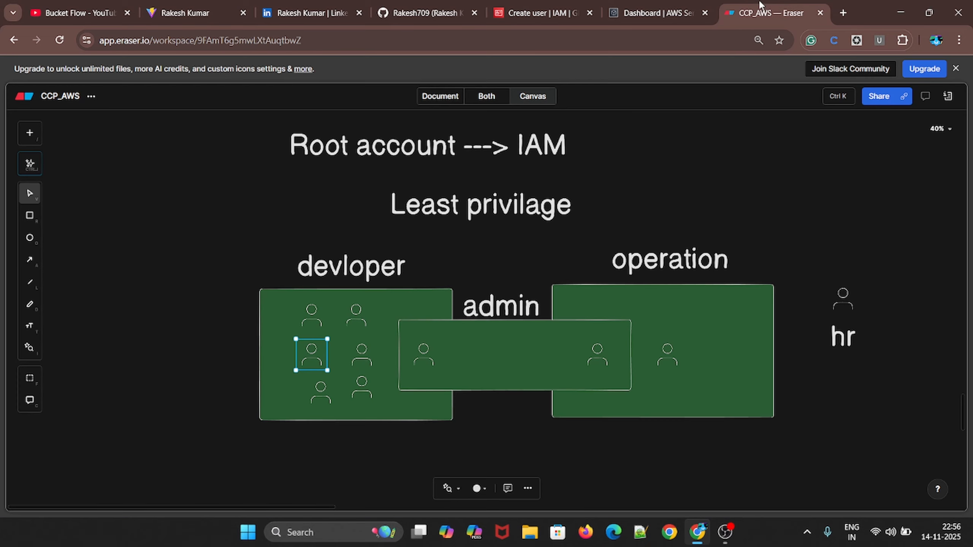
click(356, 273)
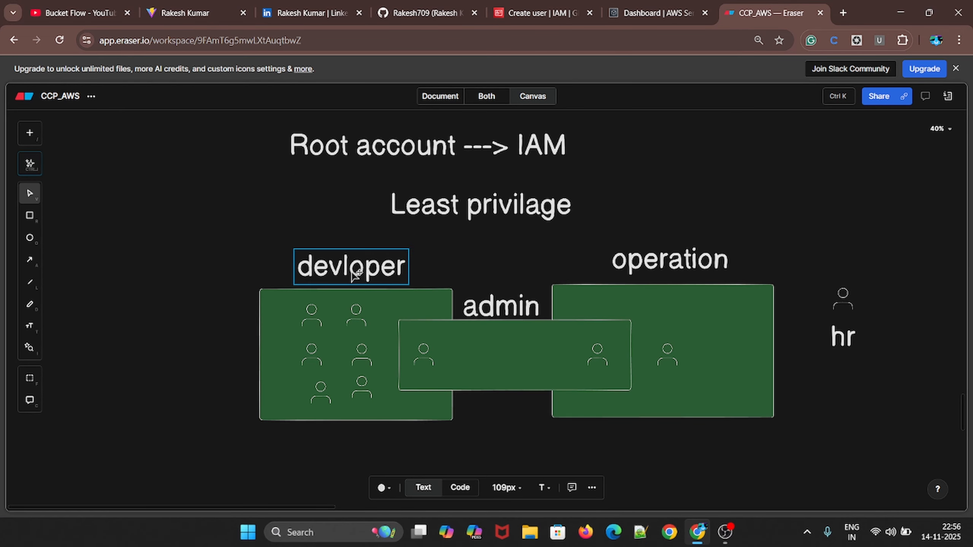
click(317, 313)
click(589, 4)
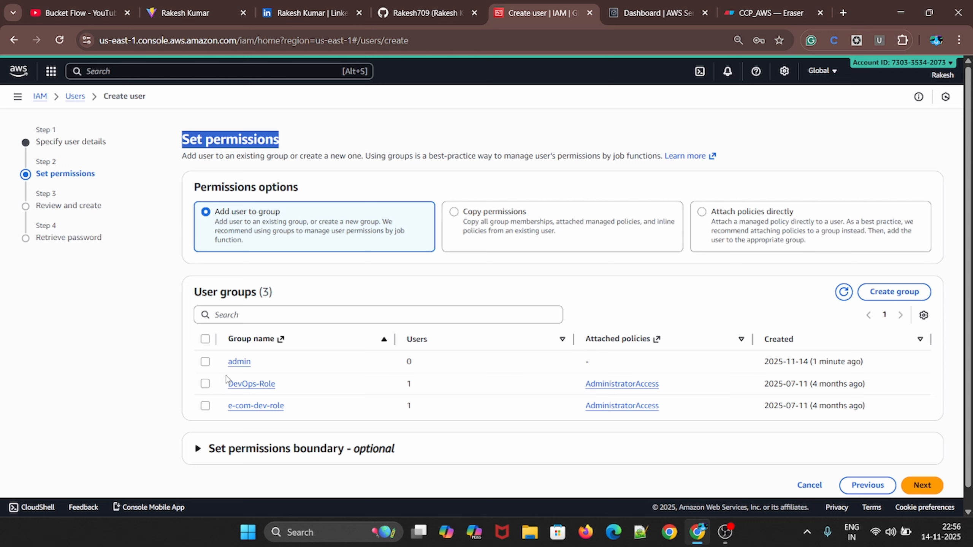
Attach the AmazonEC2FullAccess policy directly to the new user, finding it with "ec2", and continue to the review stage
click(205, 363)
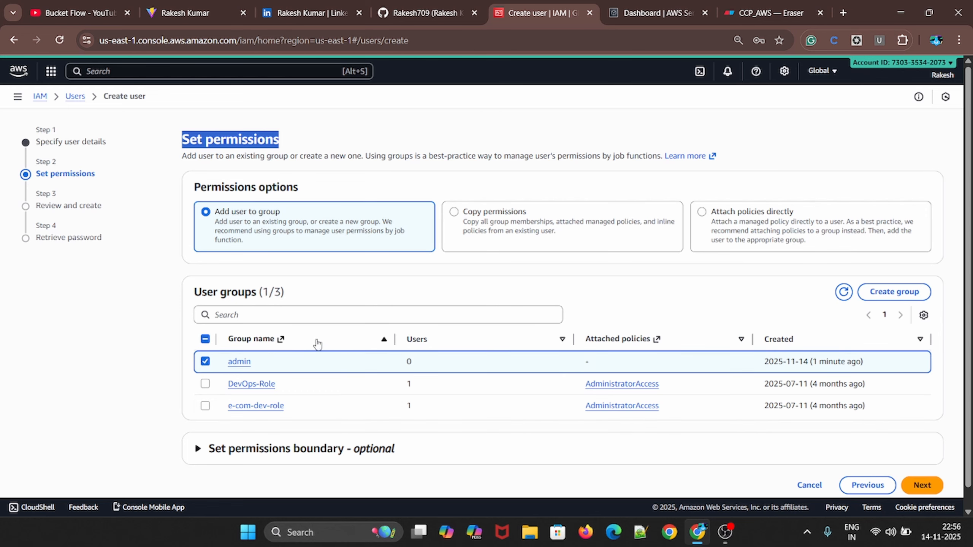
click(703, 213)
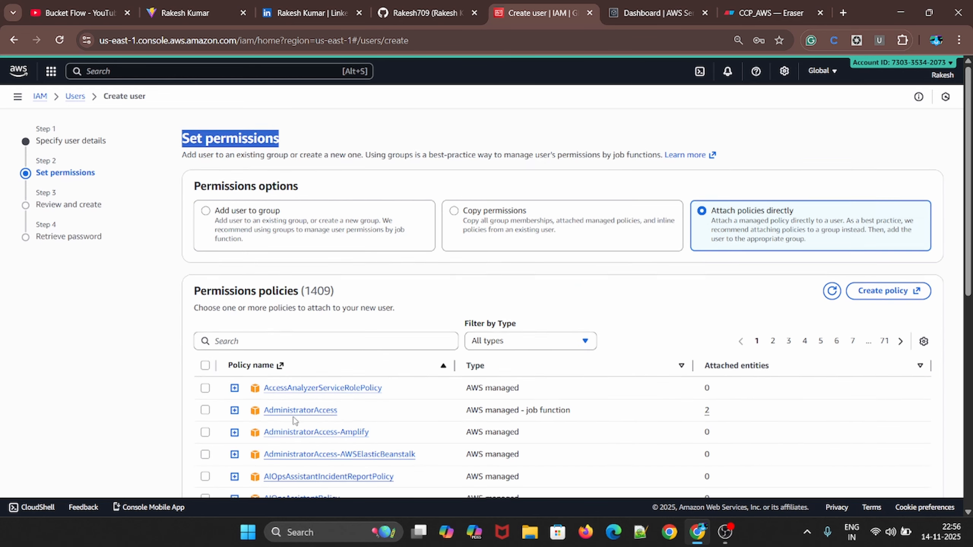
scroll(294, 421, down, 3)
click(282, 214)
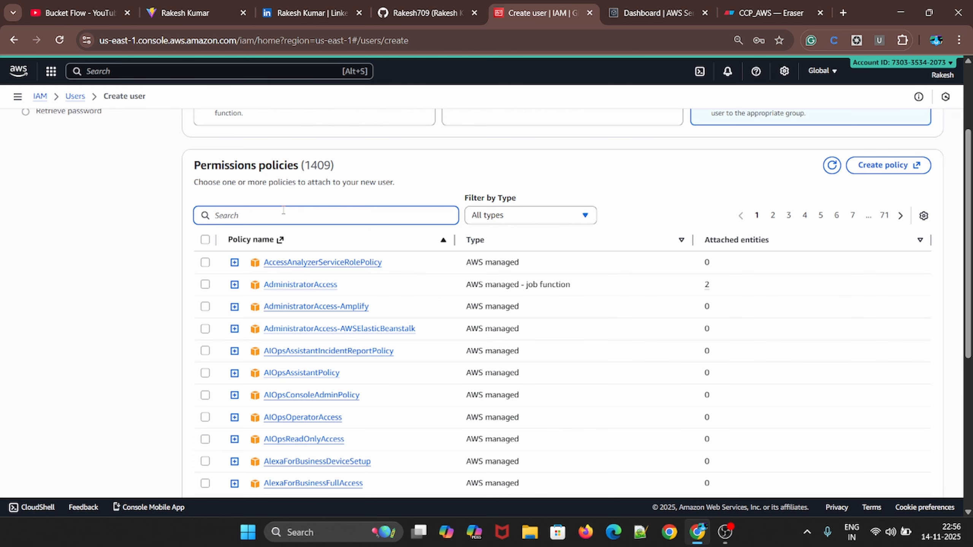
text(ec2)
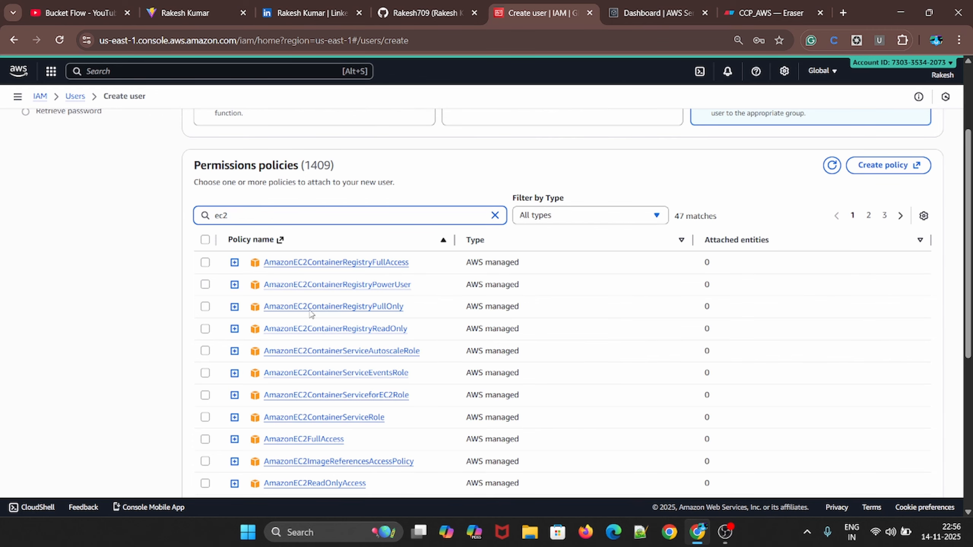
click(205, 439)
scroll(710, 446, down, 7)
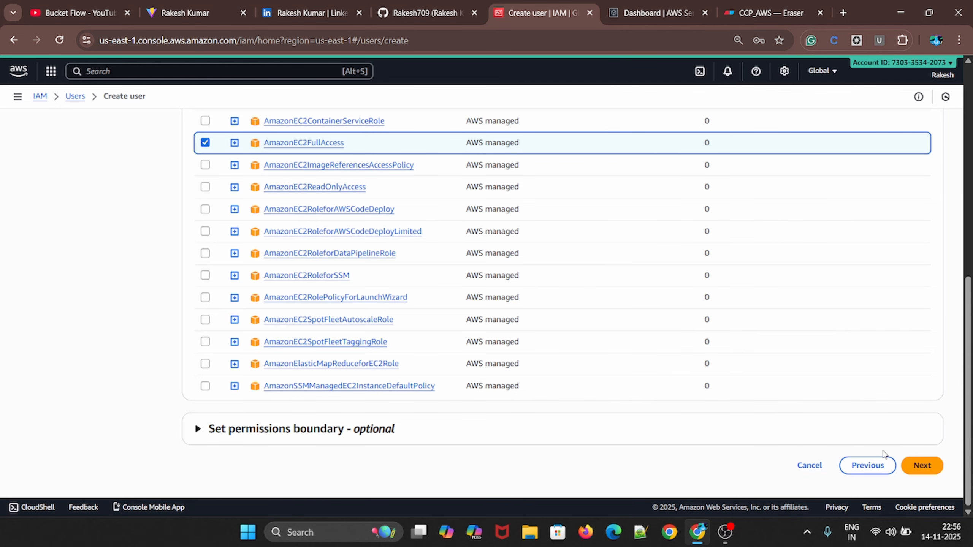
click(921, 465)
Create the user and return to the users list without viewing or downloading the console password
scroll(229, 324, up, 1)
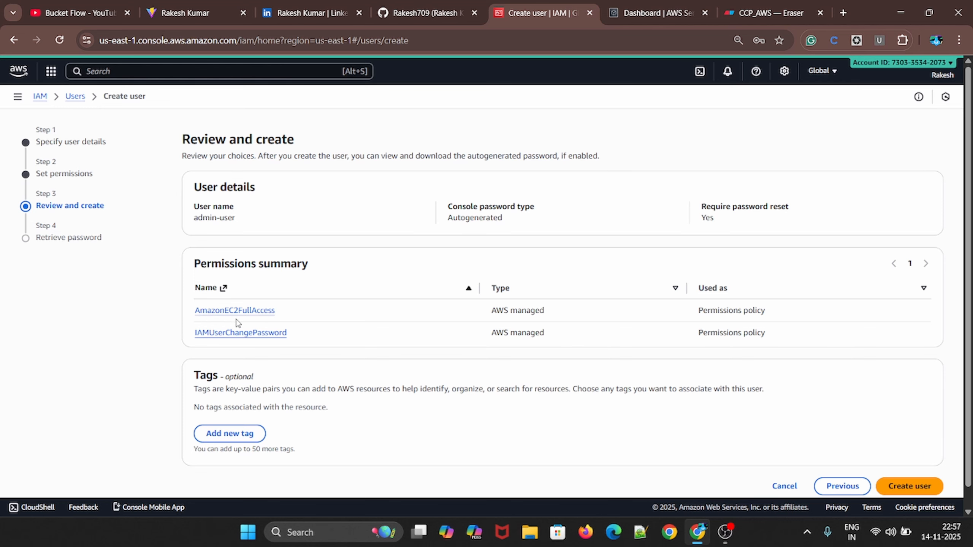
click(907, 481)
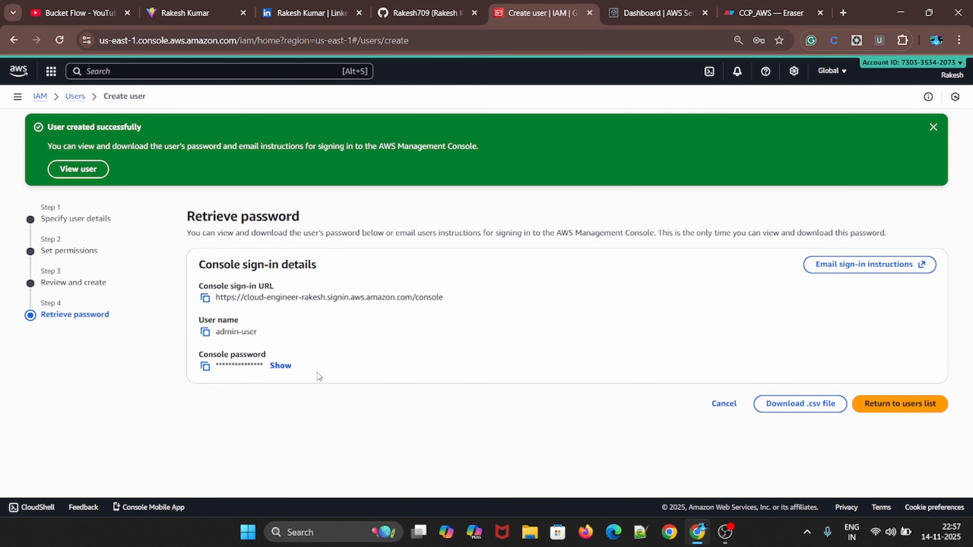
drag(216, 299, 442, 304)
click(459, 326)
click(883, 405)
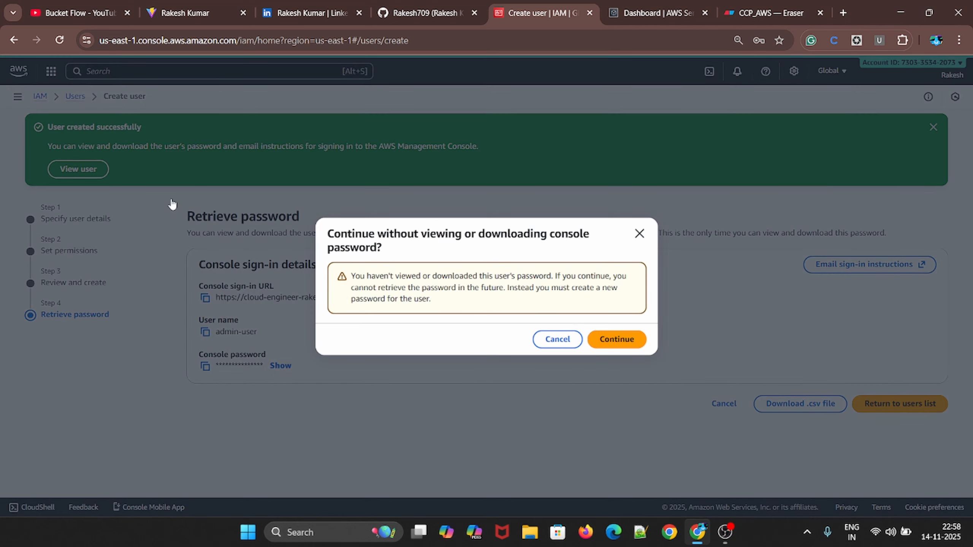
click(617, 340)
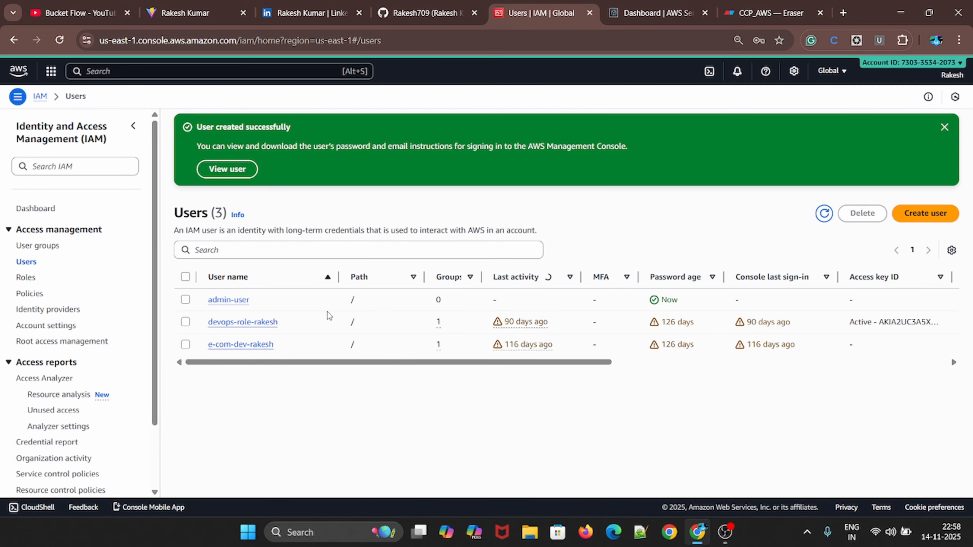
Open admin-user's details and examine its summary and attached permissions policies
click(224, 302)
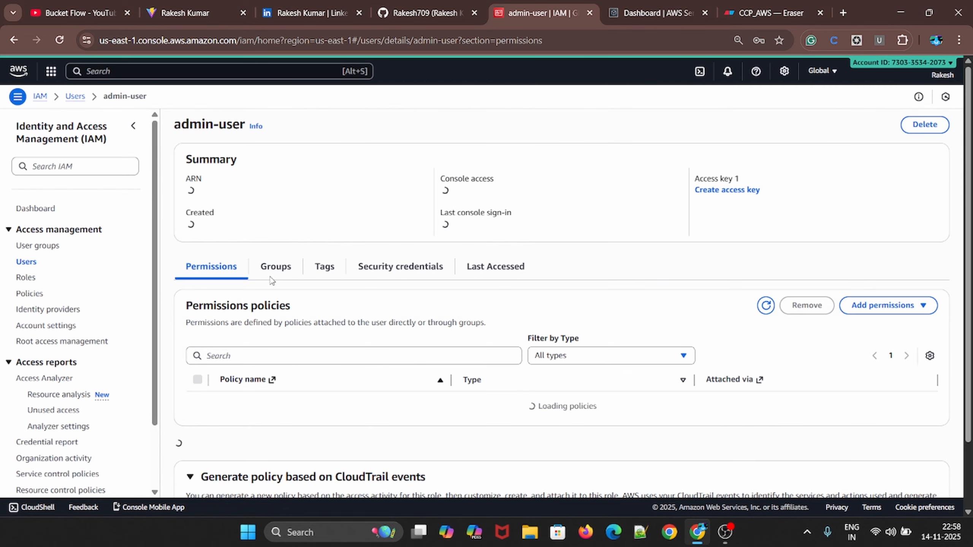
scroll(263, 388, down, 3)
scroll(262, 388, up, 3)
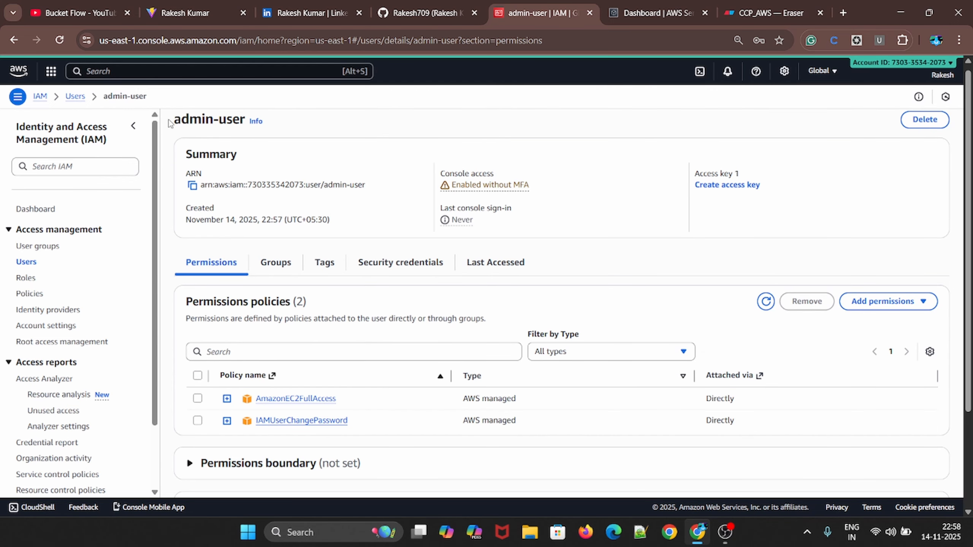
drag(170, 124, 268, 125)
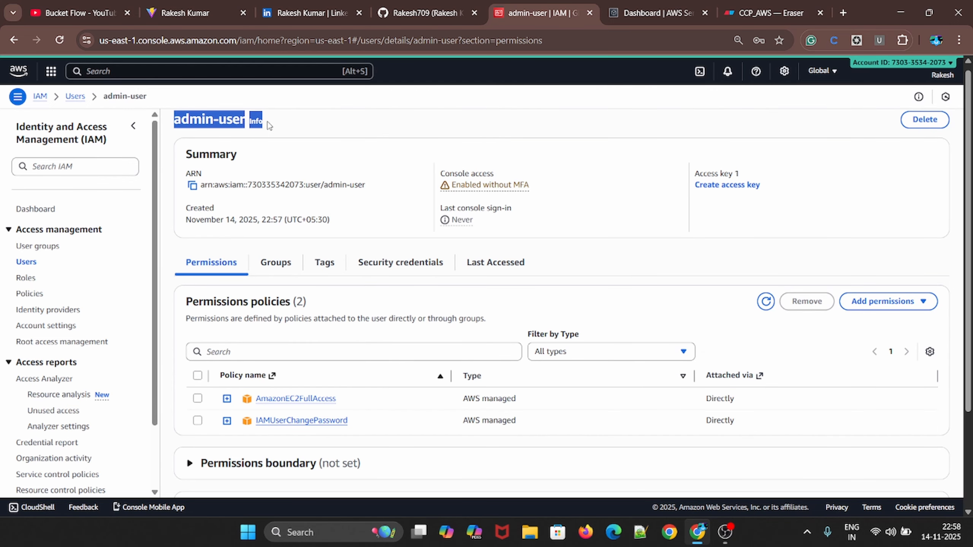
Add admin-user to the admin user group
click(33, 253)
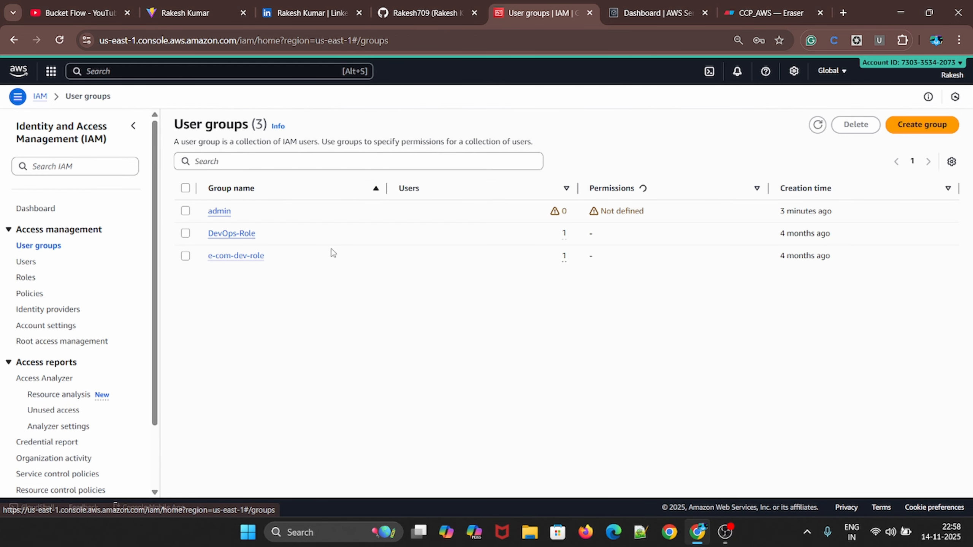
click(220, 213)
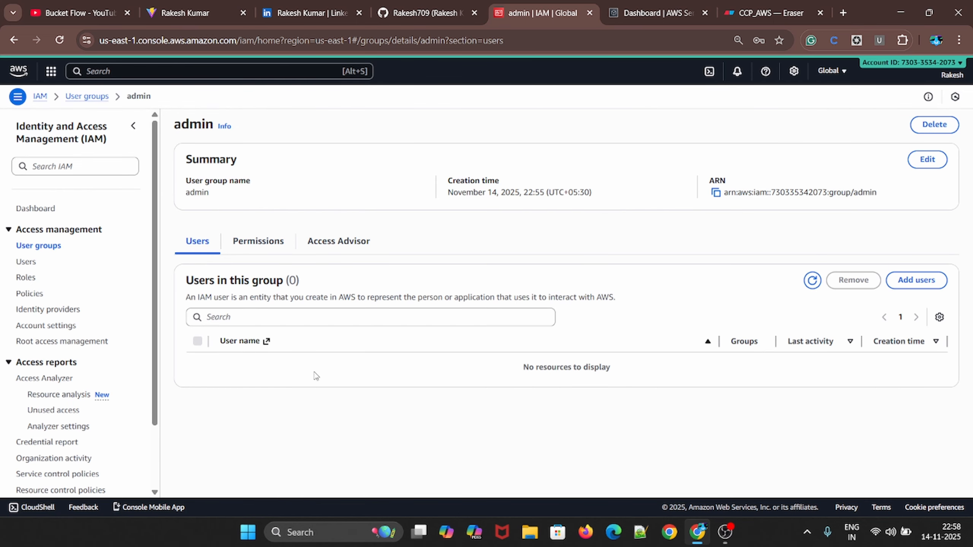
click(812, 281)
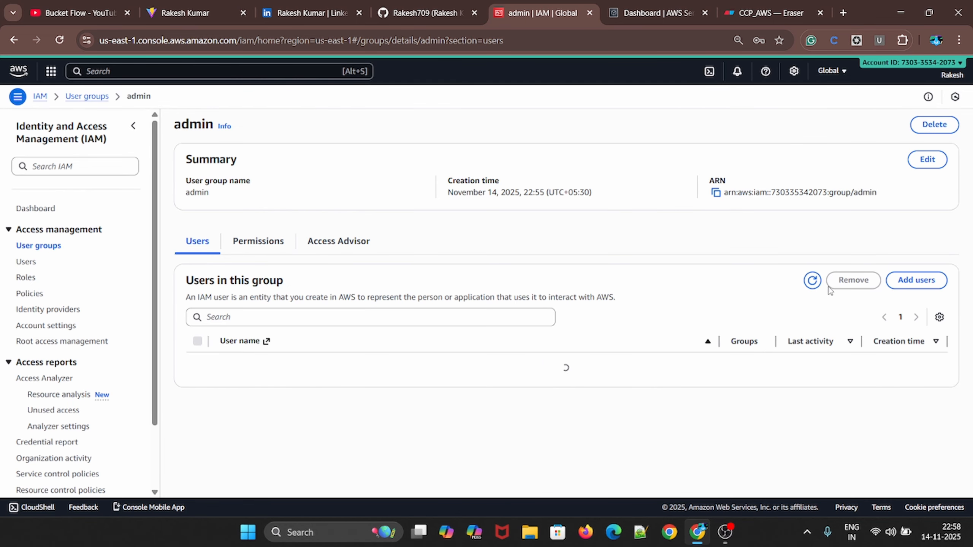
click(893, 281)
click(48, 229)
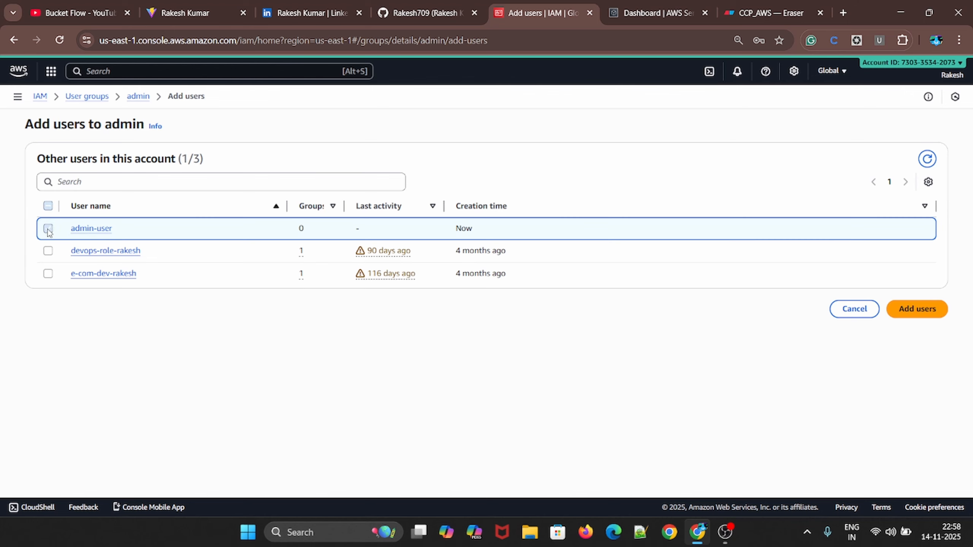
click(917, 309)
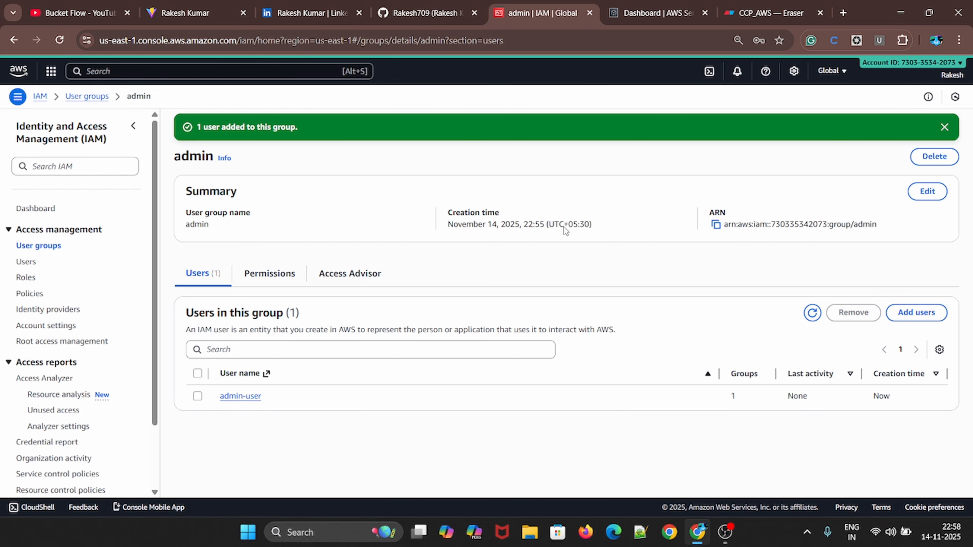
Switch to Eraser and duplicate the green IAM banner below the group diagram, labelling the copy "IAM Permissions" and shifting it sideways
click(770, 13)
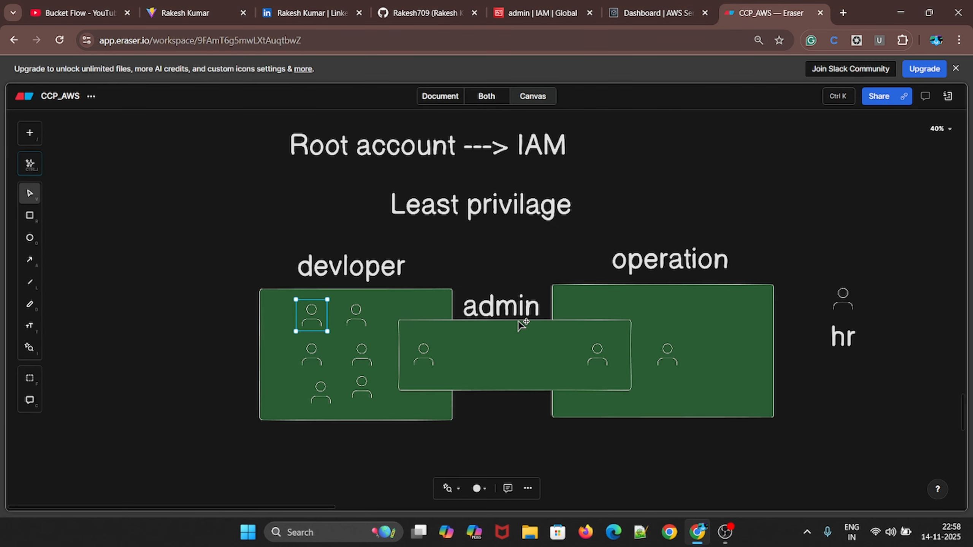
click(540, 13)
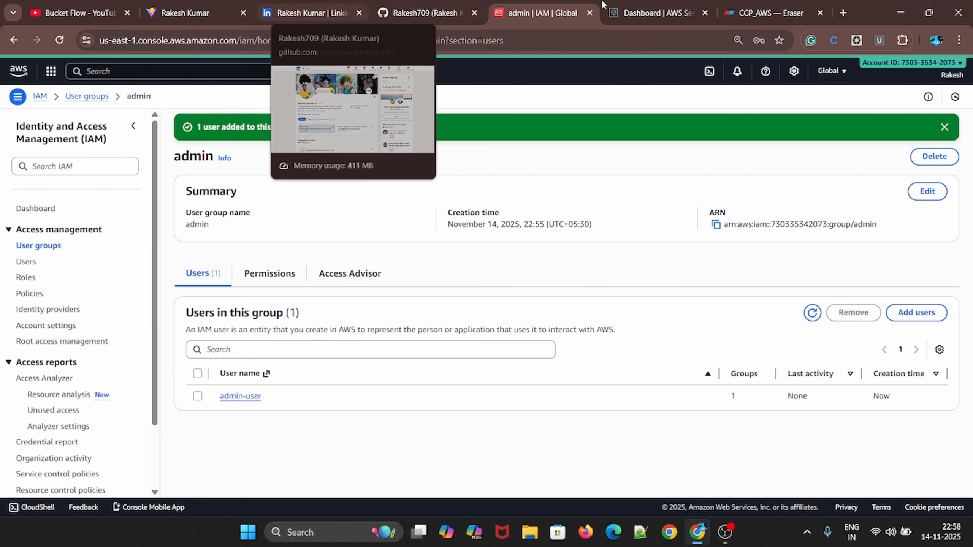
click(762, 12)
scroll(534, 222, up, 5)
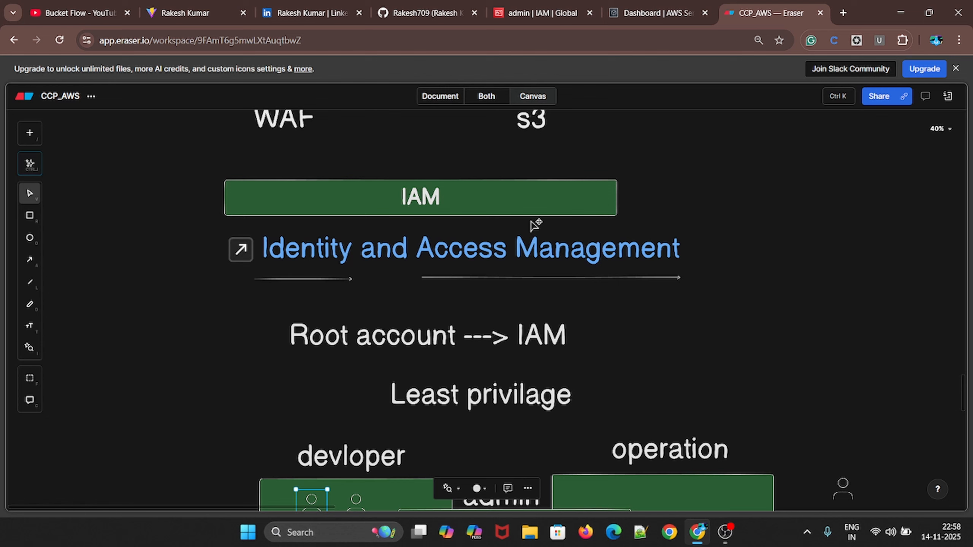
click(467, 207)
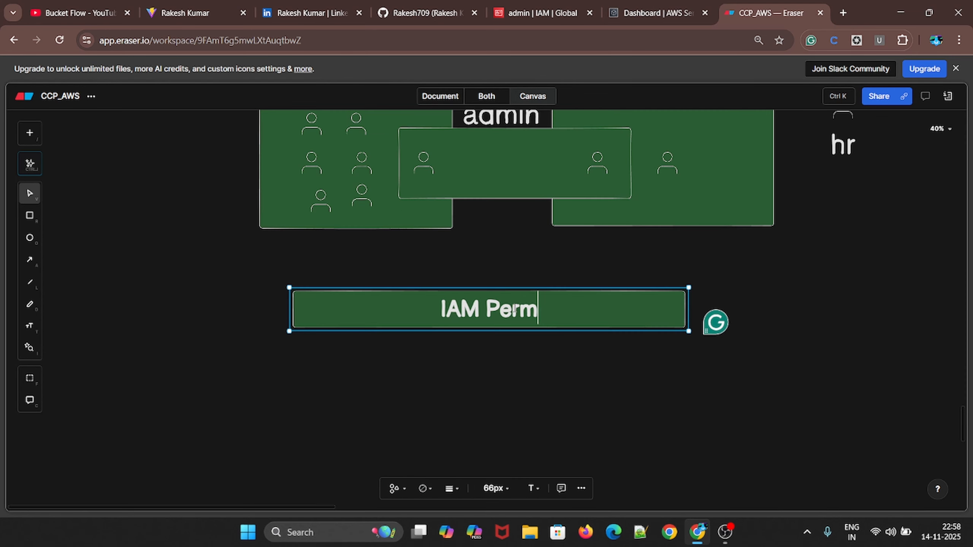
text(ission)
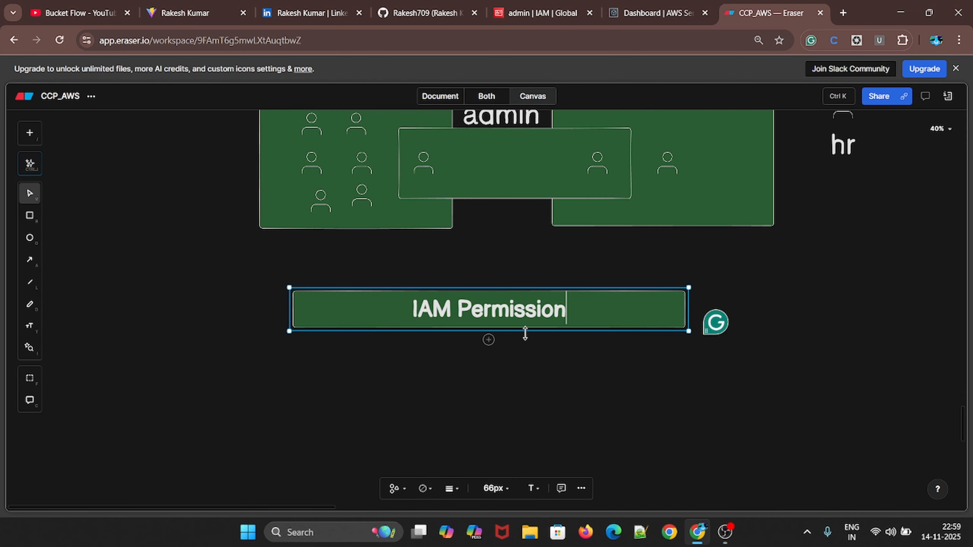
text(s)
click(550, 353)
drag(566, 308, 598, 305)
Switch to the AWS console and open admin-user's details to examine its attached permissions policies
click(513, 6)
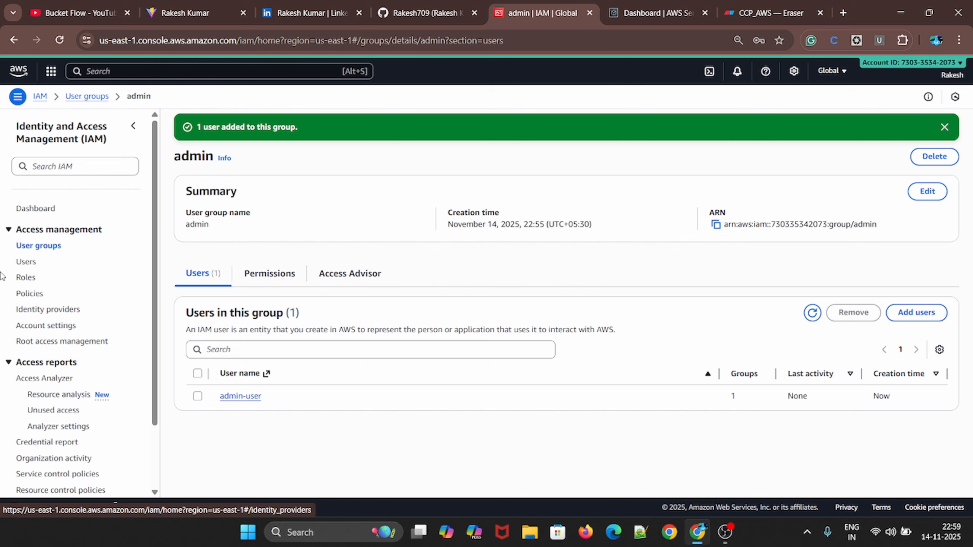
click(23, 266)
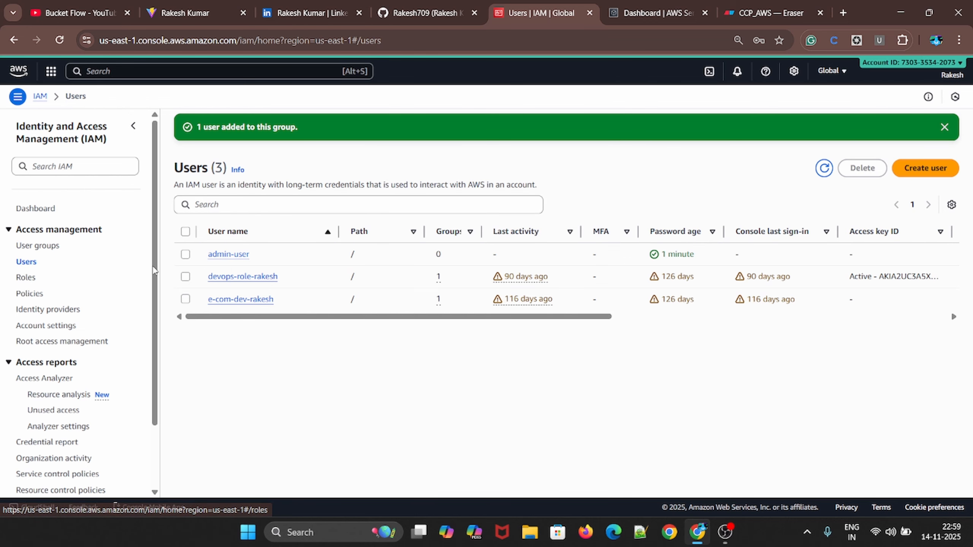
click(218, 255)
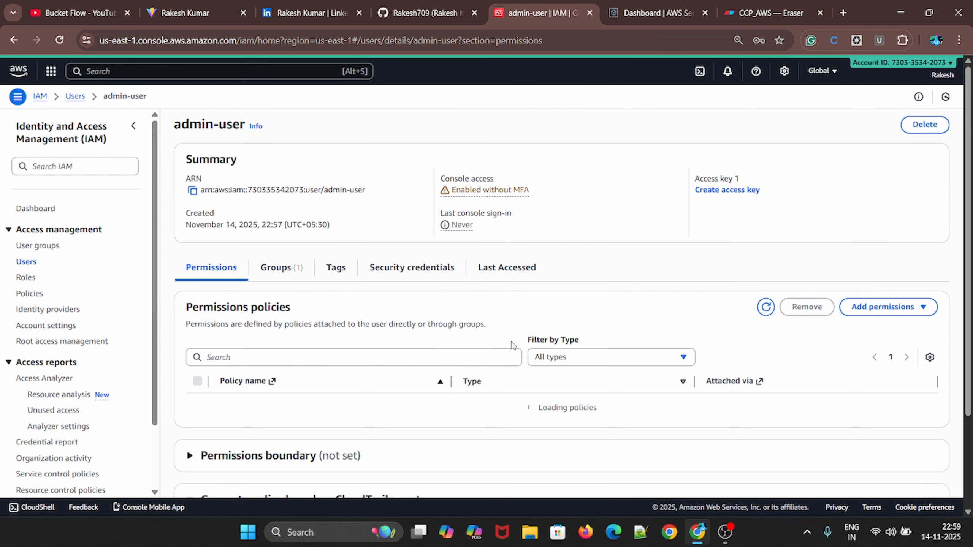
scroll(444, 345, down, 3)
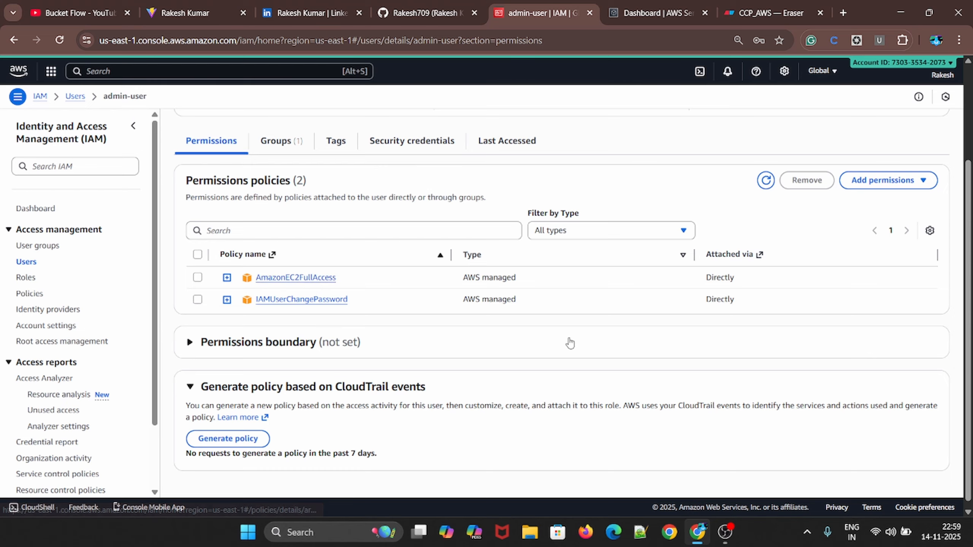
scroll(570, 343, up, 3)
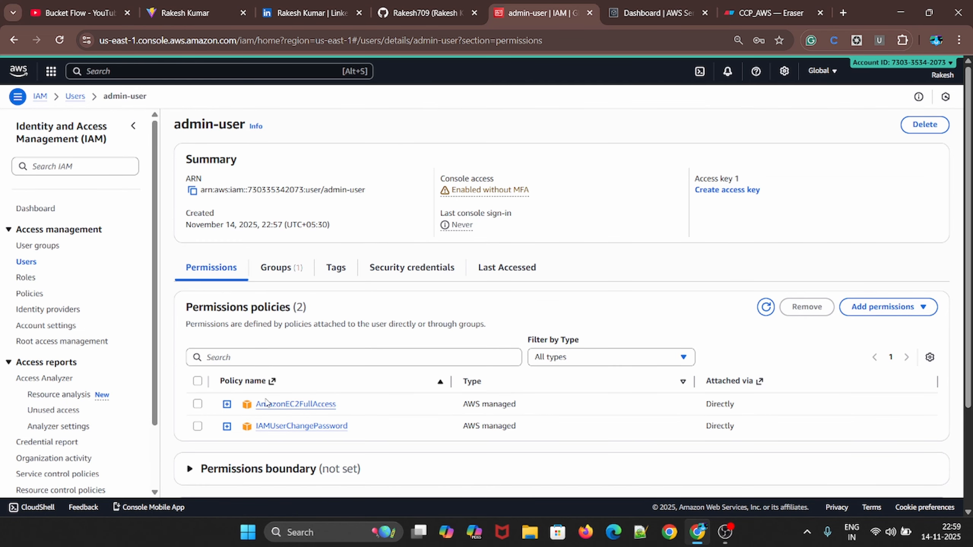
Open the AmazonEC2FullAccess policy and examine the services and access levels it allows
click(292, 404)
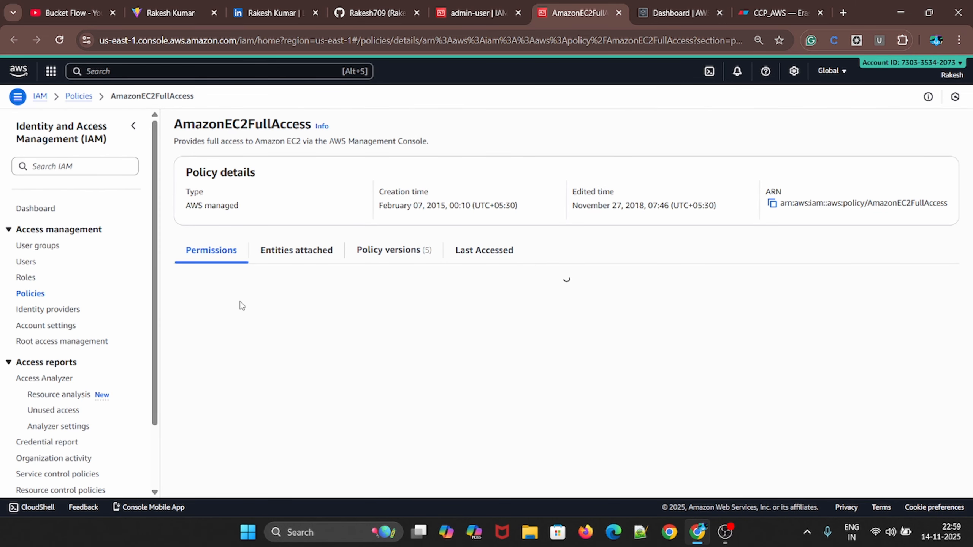
scroll(329, 361, down, 1)
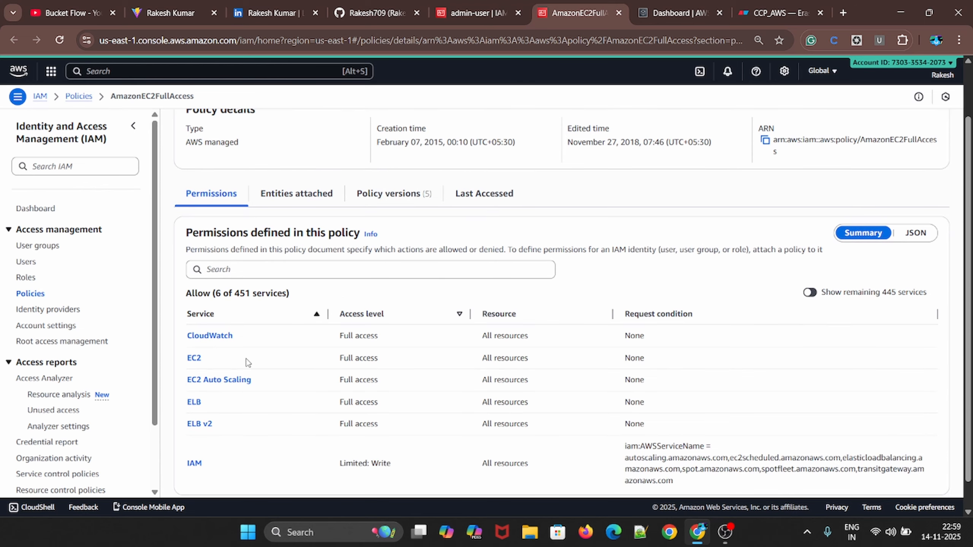
drag(183, 297, 284, 293)
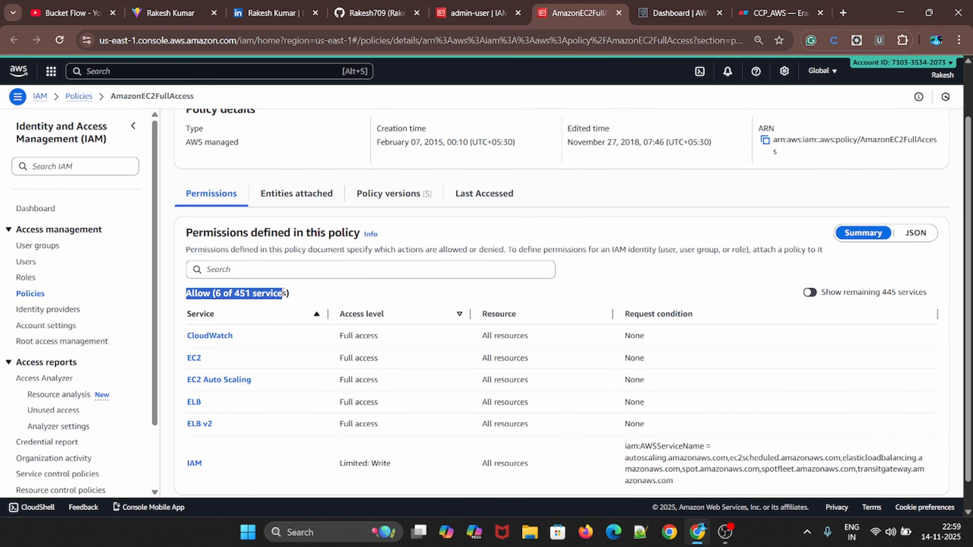
scroll(267, 345, up, 1)
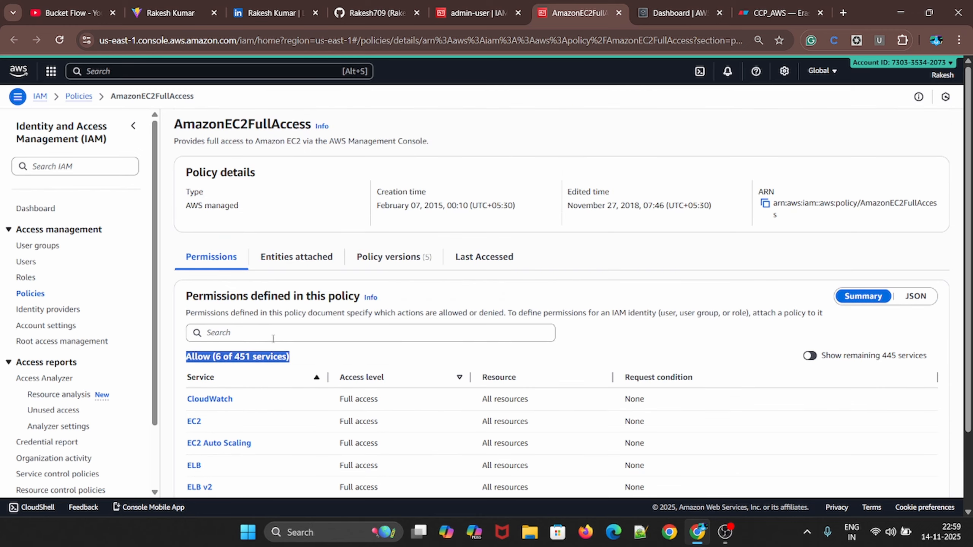
drag(250, 123, 303, 124)
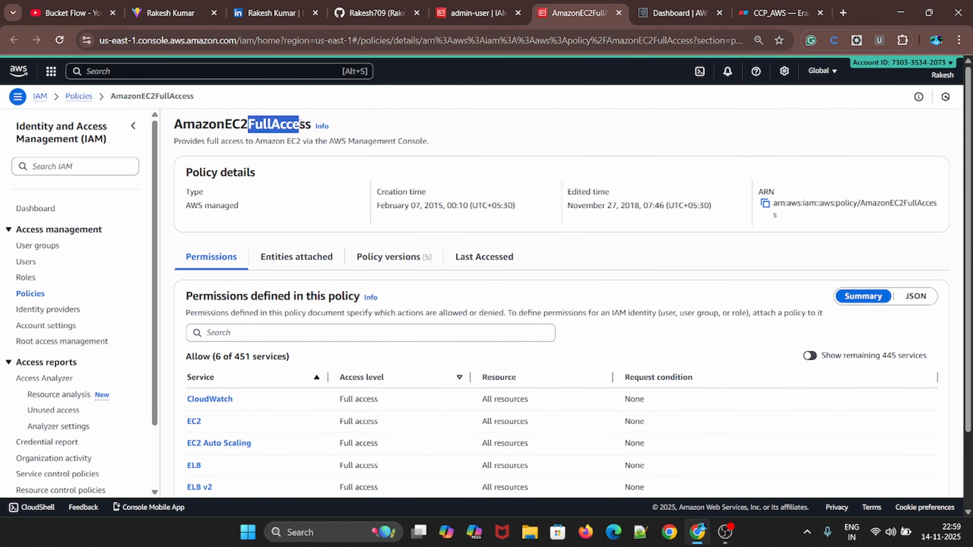
scroll(291, 244, down, 2)
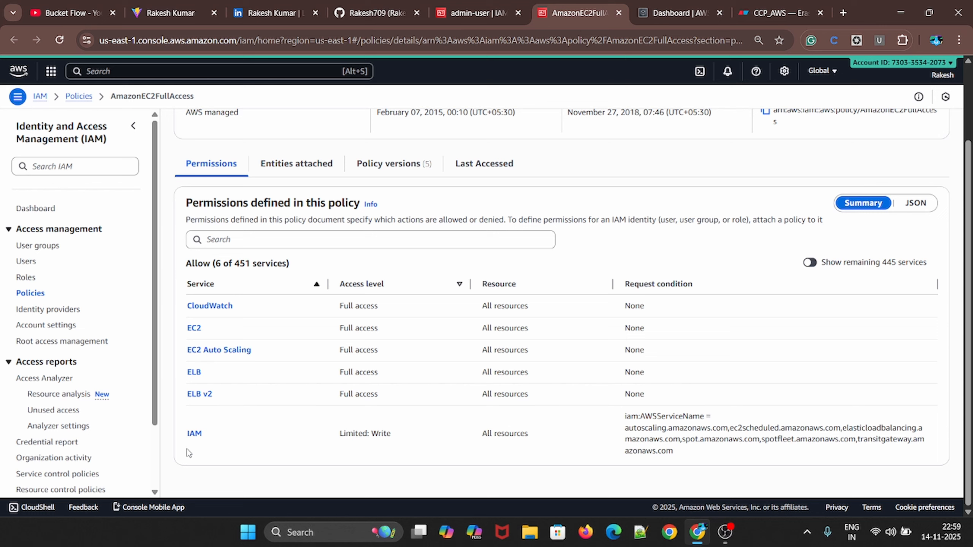
Show the AmazonEC2FullAccess policy's permissions as JSON and read through its statements
click(916, 203)
scroll(336, 359, down, 1)
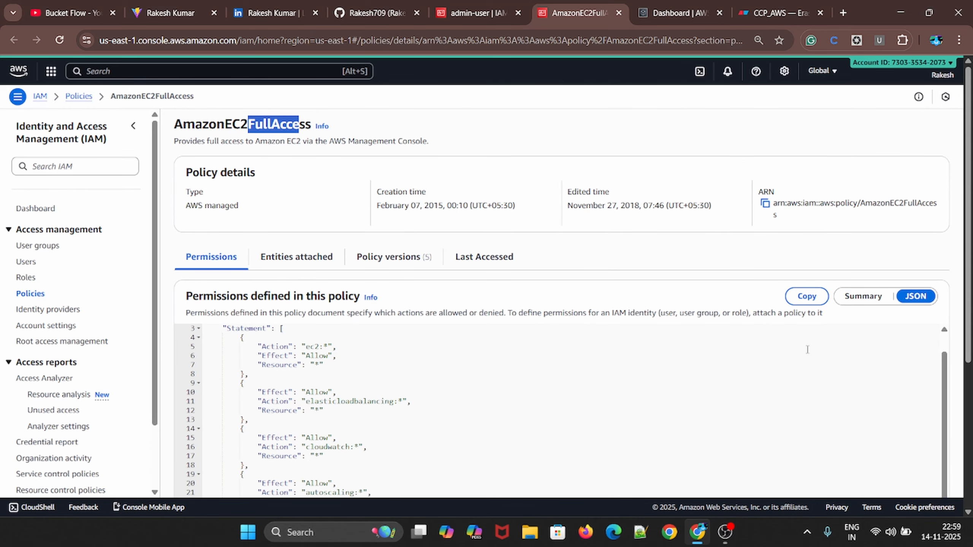
scroll(308, 399, up, 1)
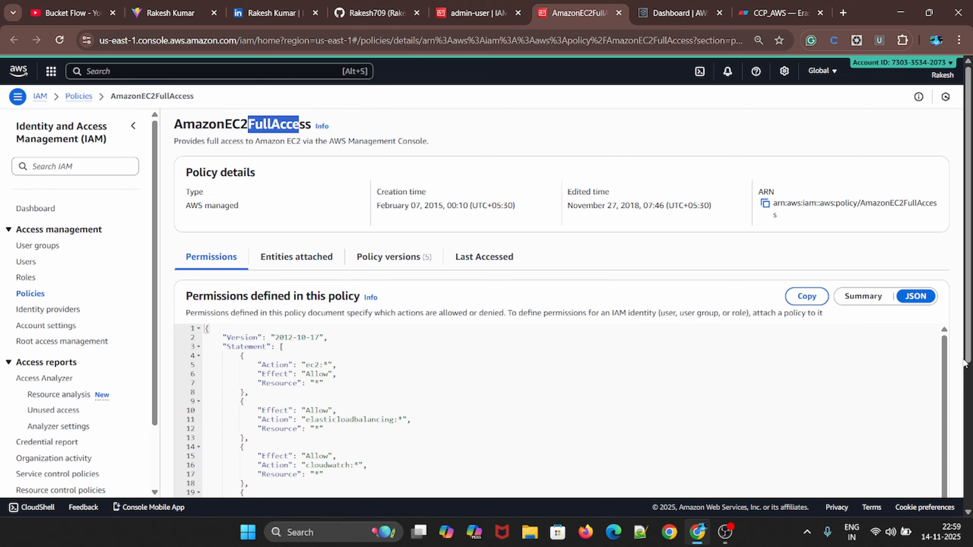
scroll(575, 384, down, 5)
scroll(534, 384, up, 5)
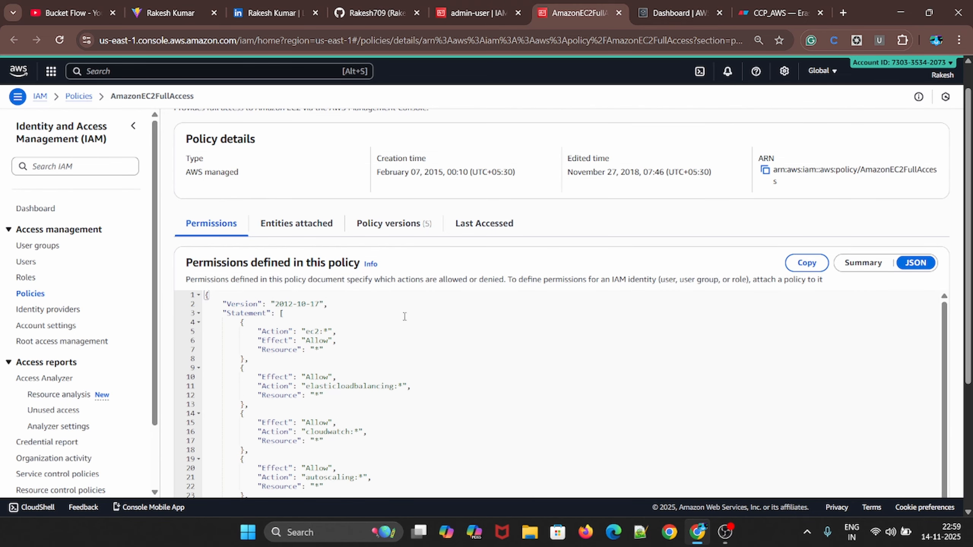
Copy the policy's JSON and paste it as text onto the Eraser canvas near the "IAM Permissions" banner
click(806, 263)
click(778, 13)
scroll(567, 201, down, 3)
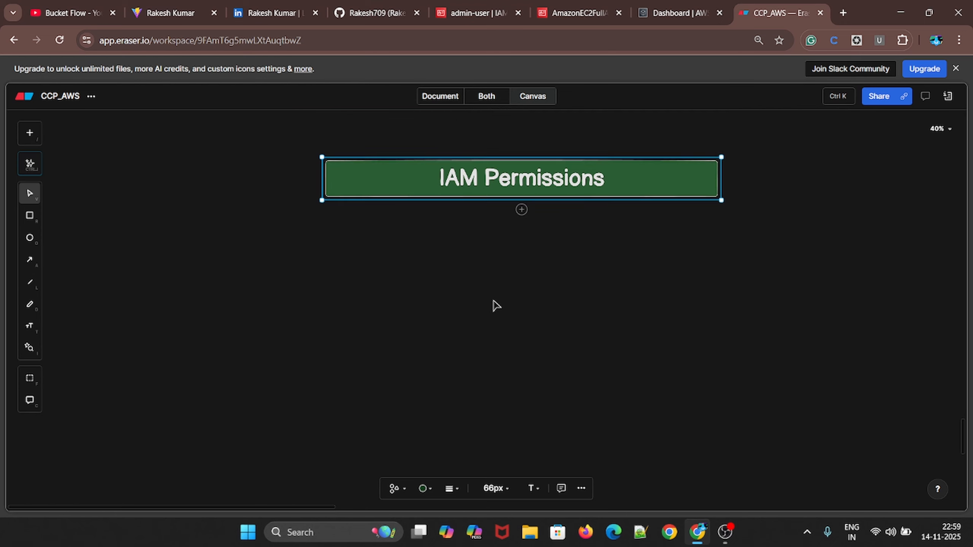
click(482, 306)
key(ctrl+v)
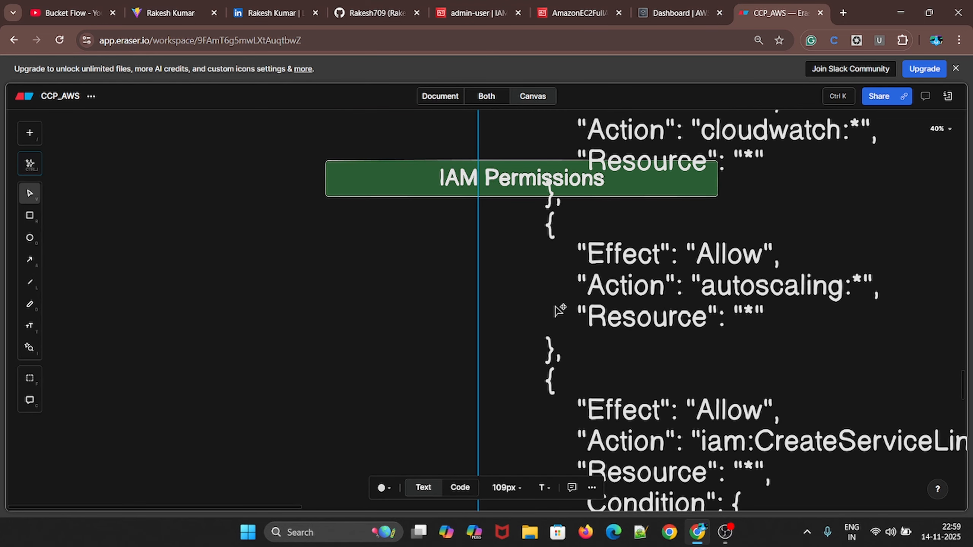
Scale the pasted JSON text down to 52px and place it below the "IAM Permissions" banner
scroll(560, 311, down, 5)
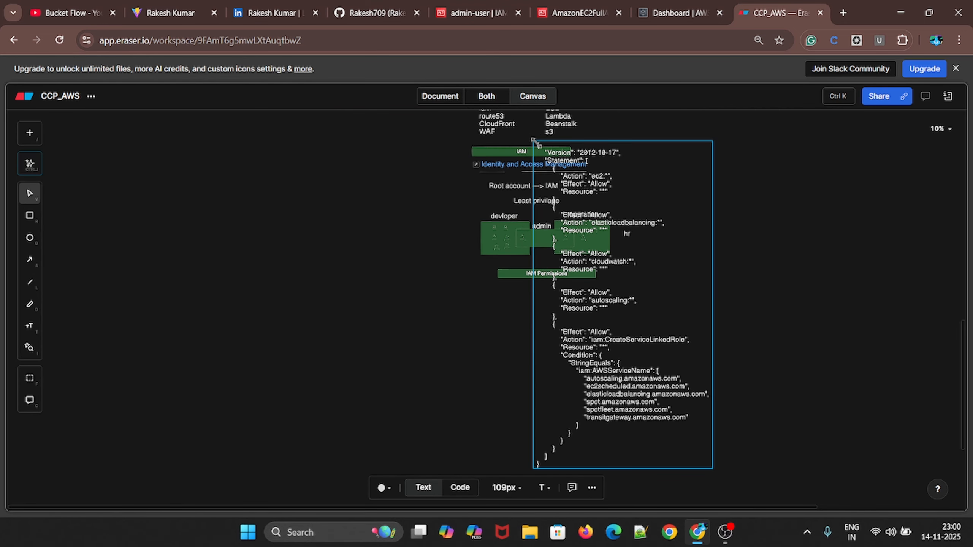
drag(533, 140, 625, 308)
drag(664, 379, 548, 360)
scroll(549, 361, up, 8)
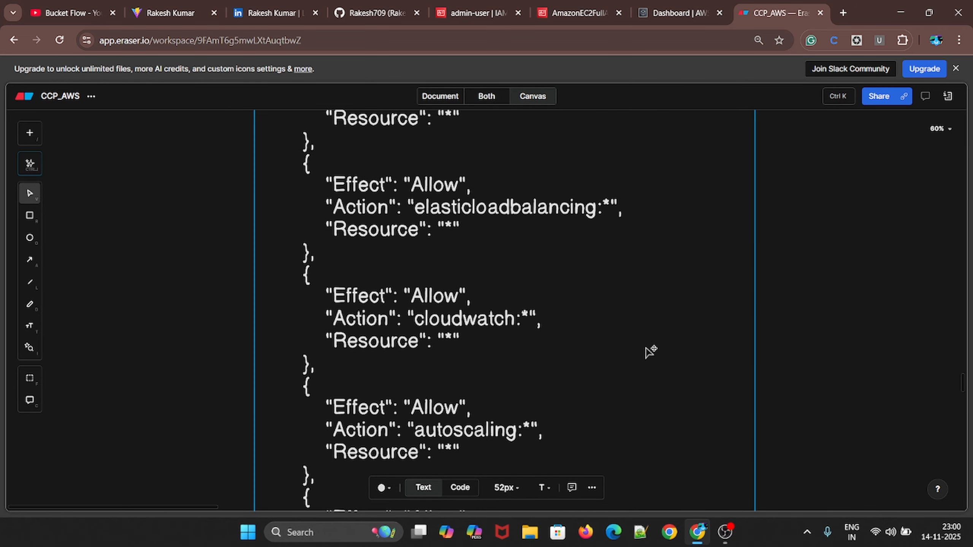
scroll(647, 350, up, 5)
scroll(815, 360, down, 3)
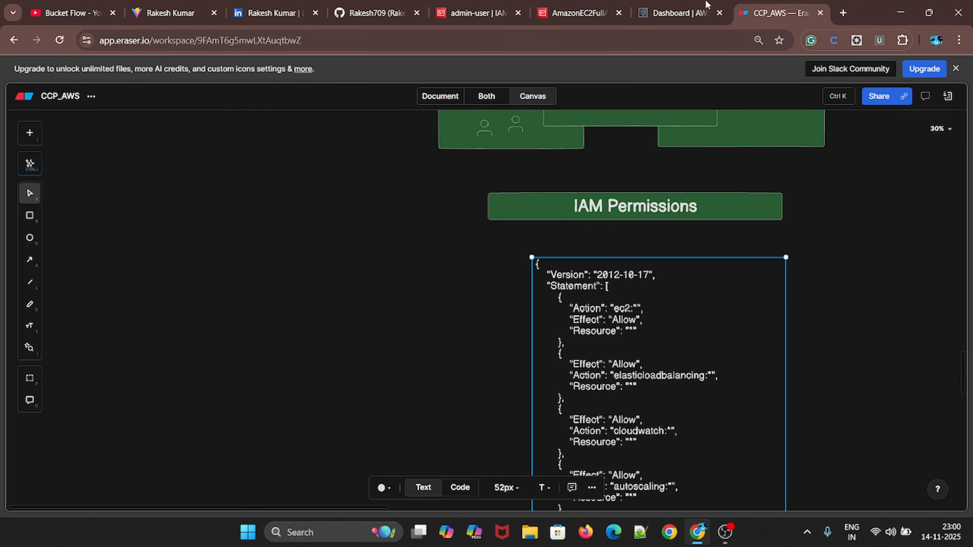
Compare the JSON with the AWS policy page, and highlight its Version, Statement, ec2 action, Allow effect and Resource parts in Eraser
click(611, 7)
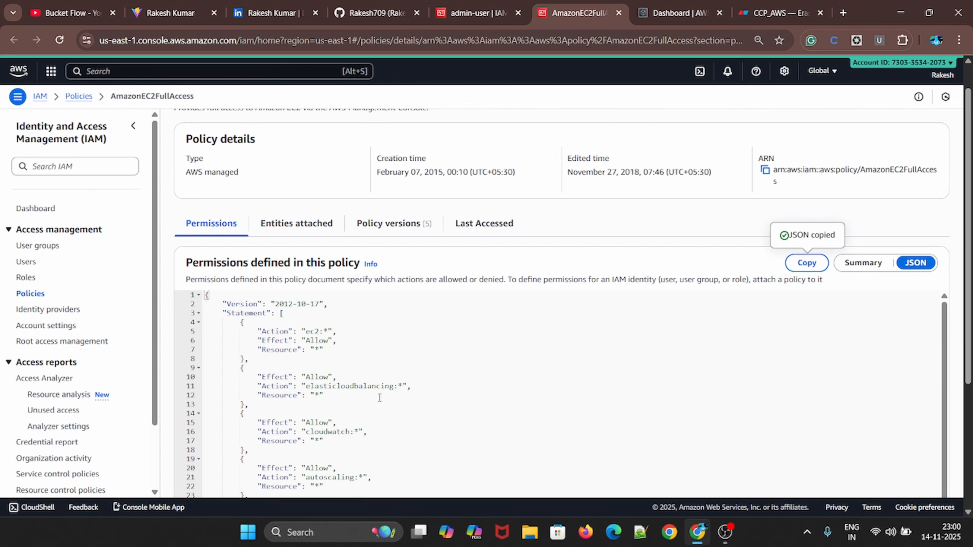
scroll(544, 420, up, 2)
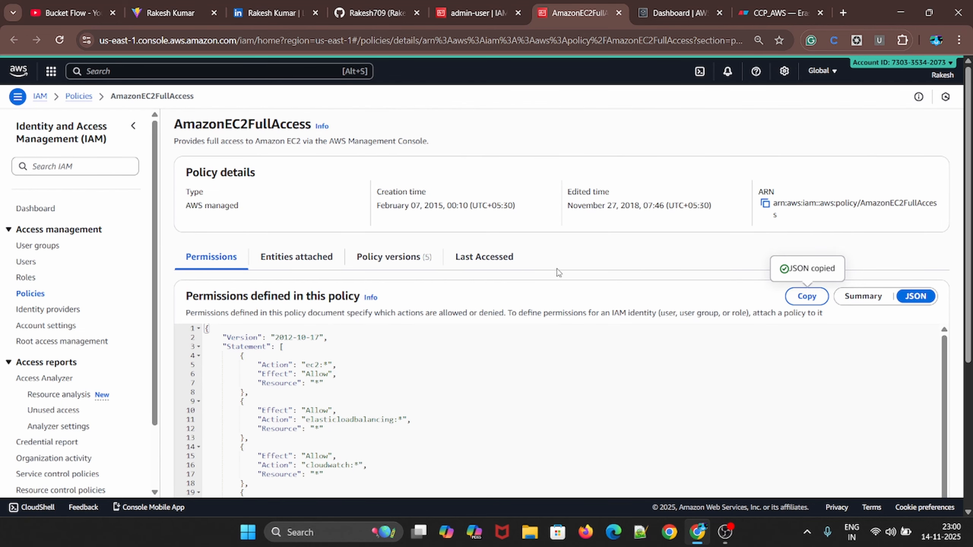
click(770, 11)
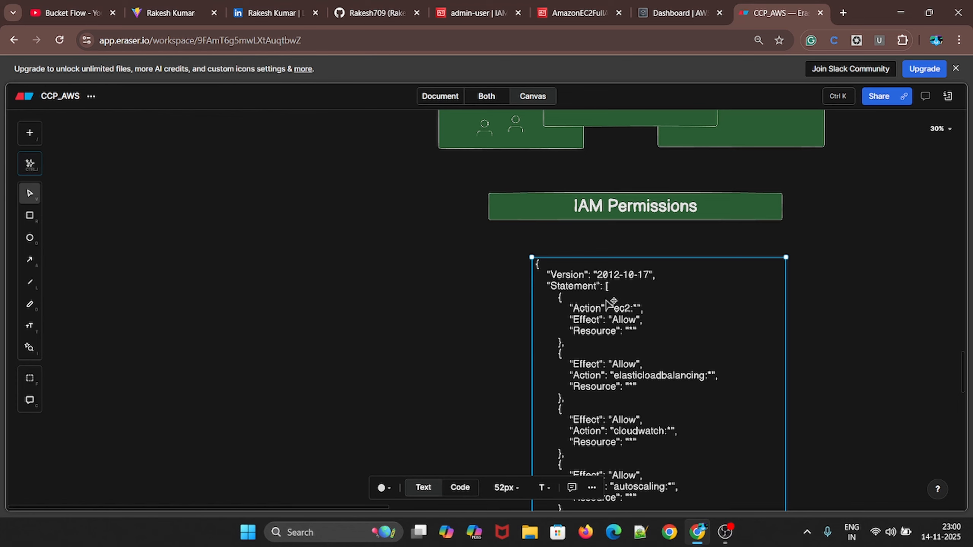
scroll(609, 312, up, 1)
drag(654, 318, 421, 175)
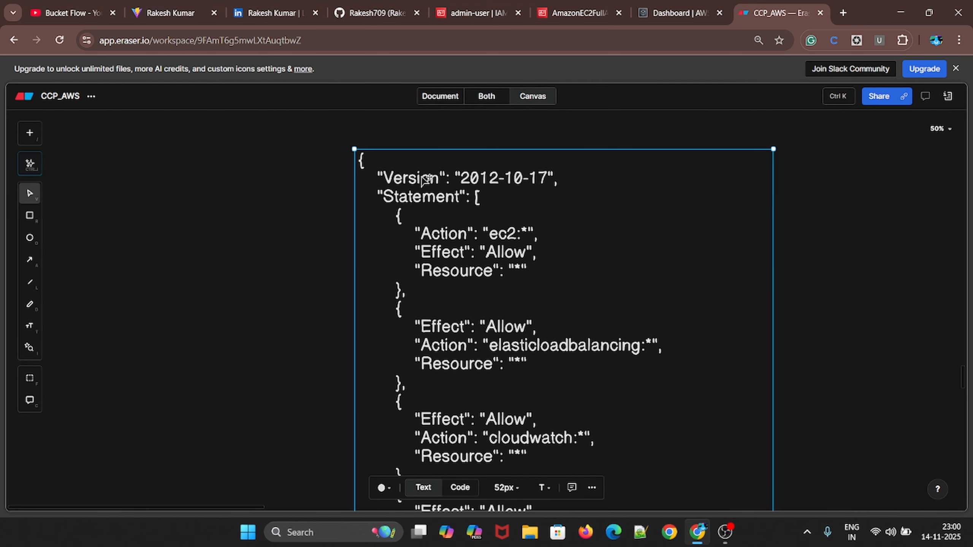
double_click(421, 178)
click(422, 179)
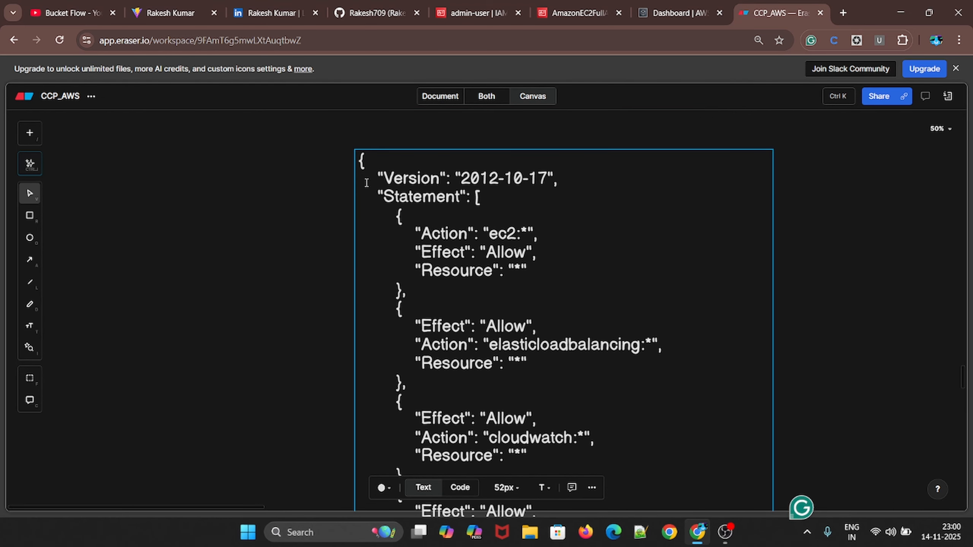
drag(384, 180, 556, 181)
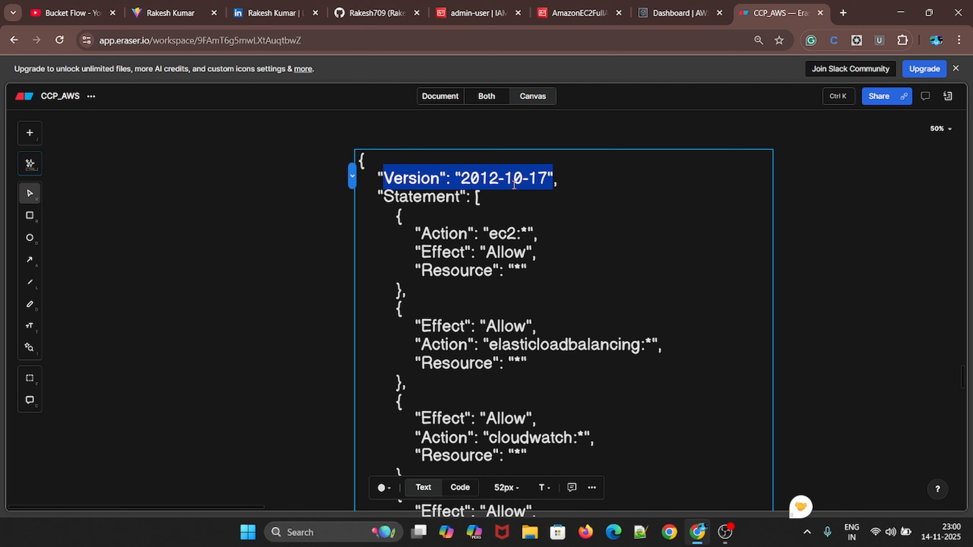
double_click(425, 198)
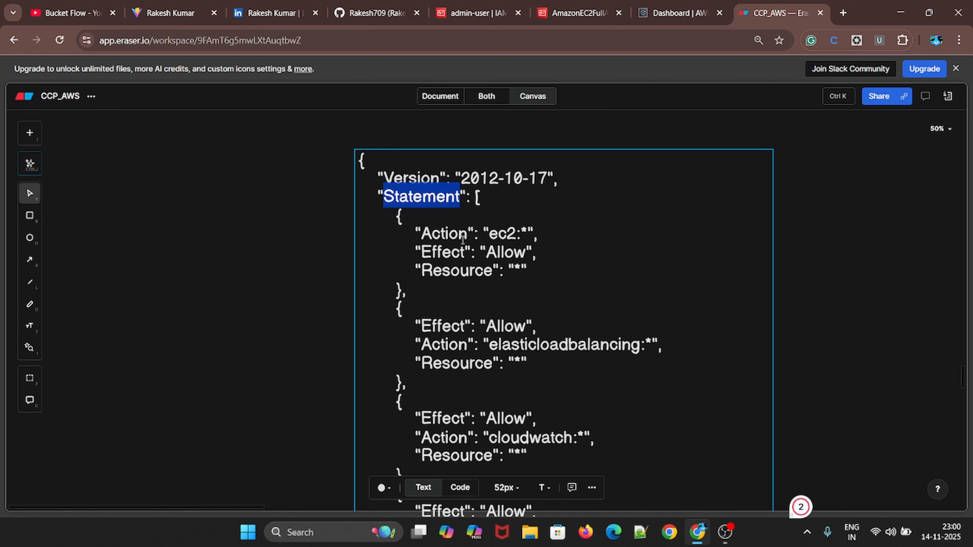
double_click(502, 233)
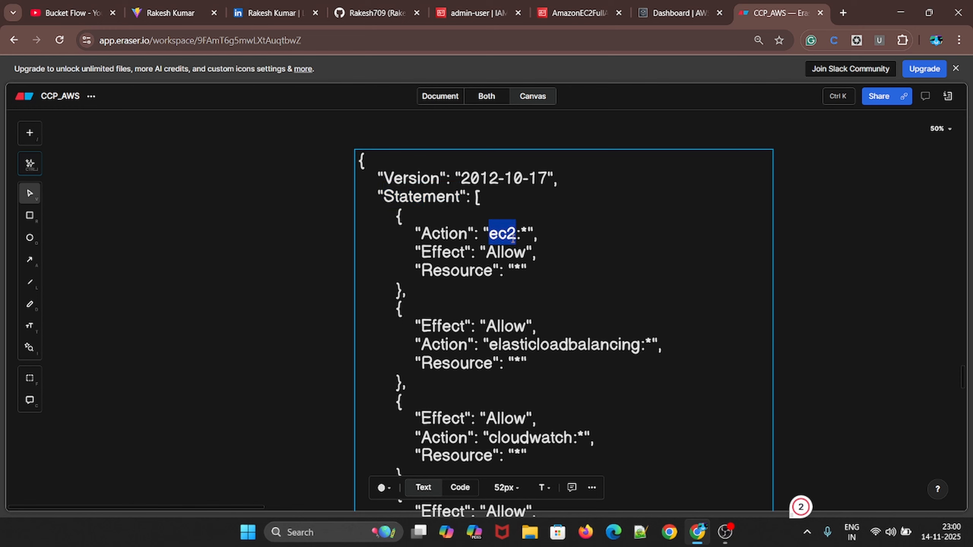
double_click(508, 253)
click(433, 254)
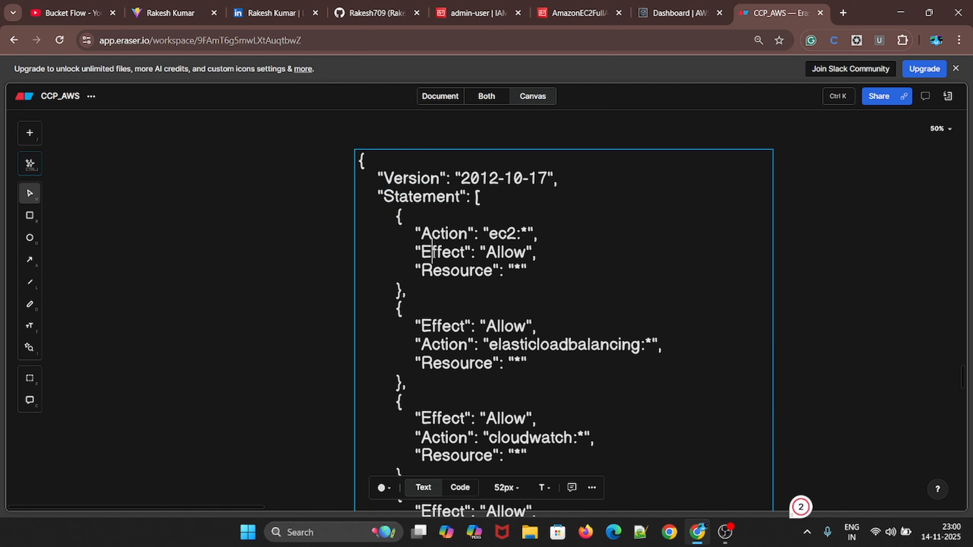
double_click(510, 250)
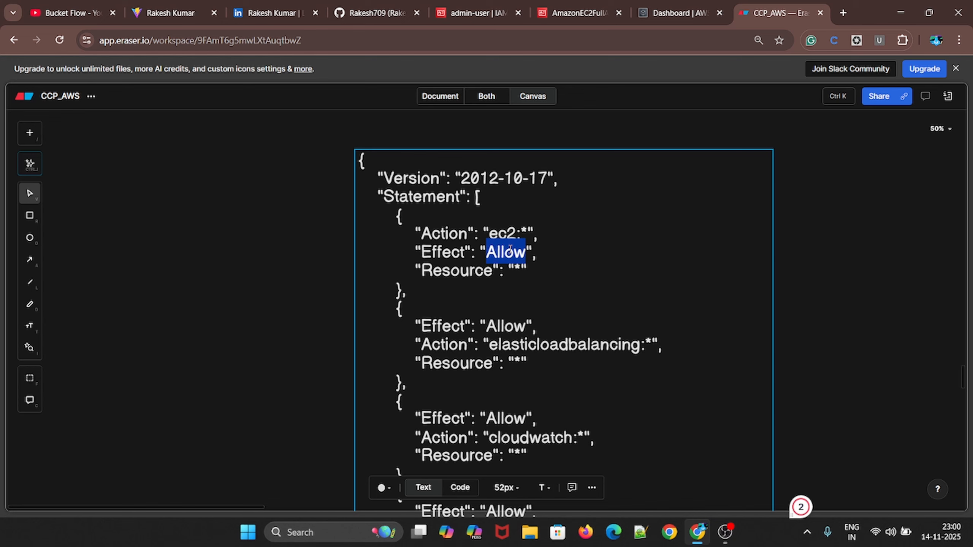
double_click(480, 271)
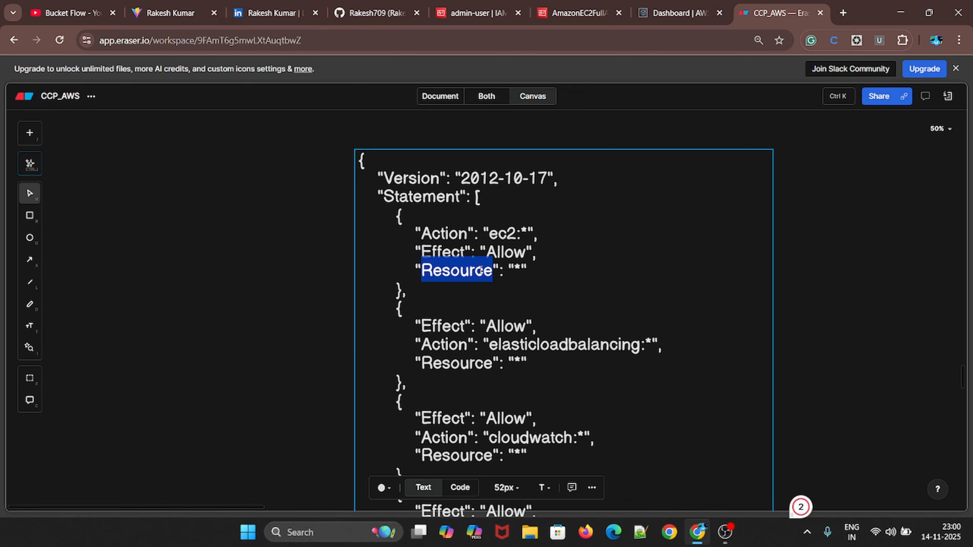
Highlight the wildcard value of the first statement's Resource in the Eraser JSON text and read through the remaining statements
double_click(520, 271)
click(517, 271)
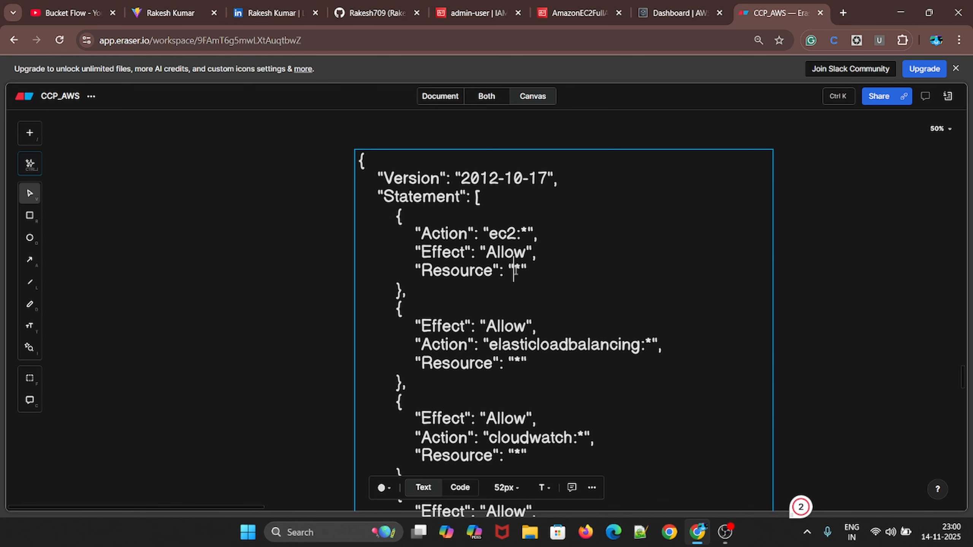
double_click(517, 271)
scroll(534, 339, down, 3)
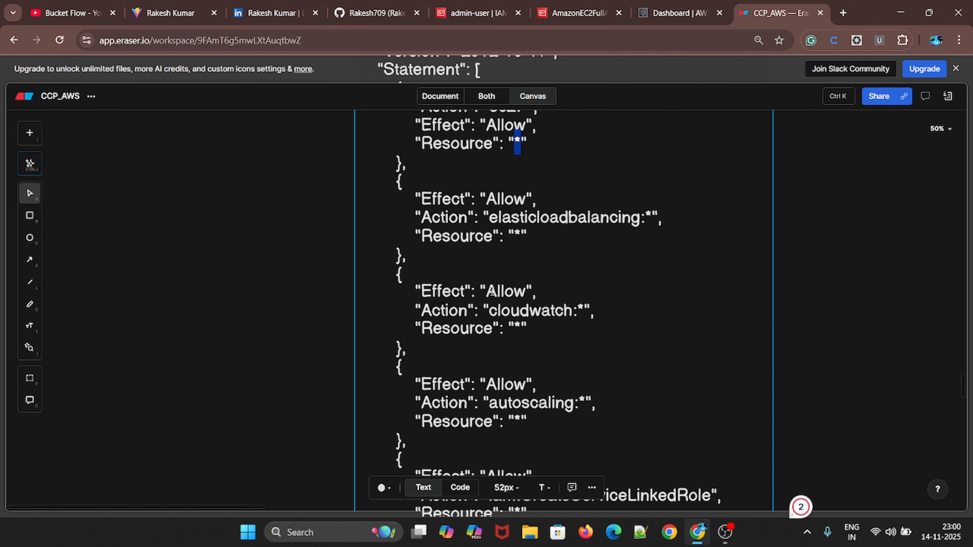
click(496, 291)
scroll(513, 277, down, 2)
scroll(513, 296, down, 3)
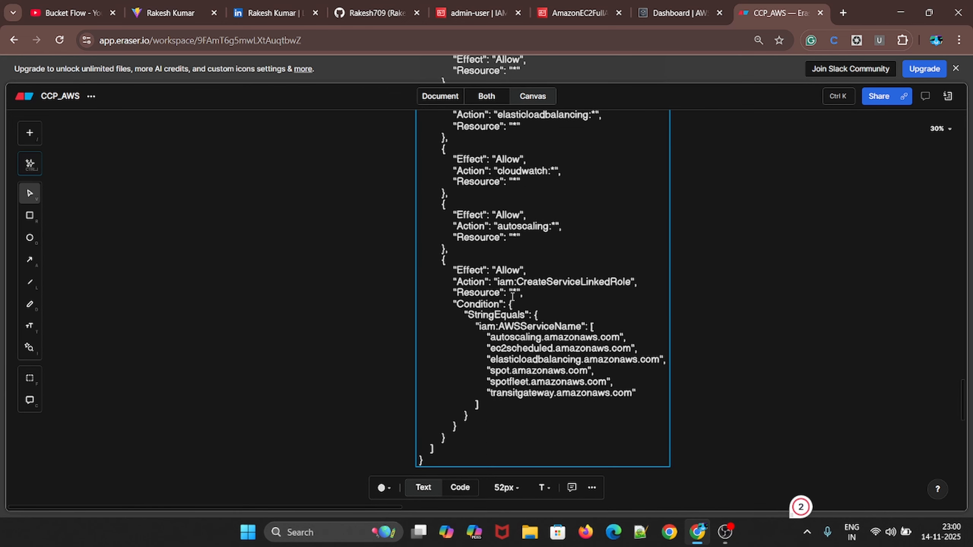
Examine the JSON's last statement, highlighting its Action, Resource and StringEquals condition, and look over the whole policy text again
scroll(506, 320, up, 4)
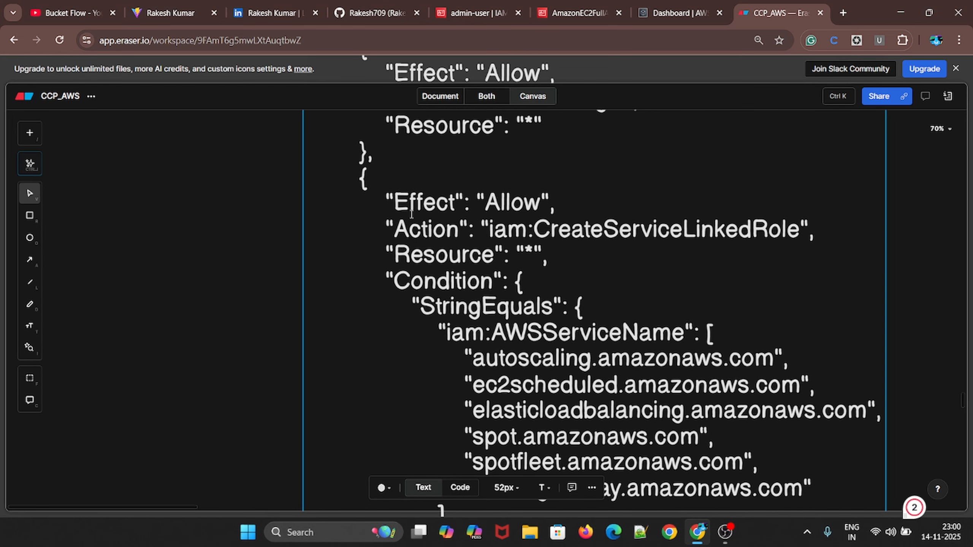
double_click(432, 230)
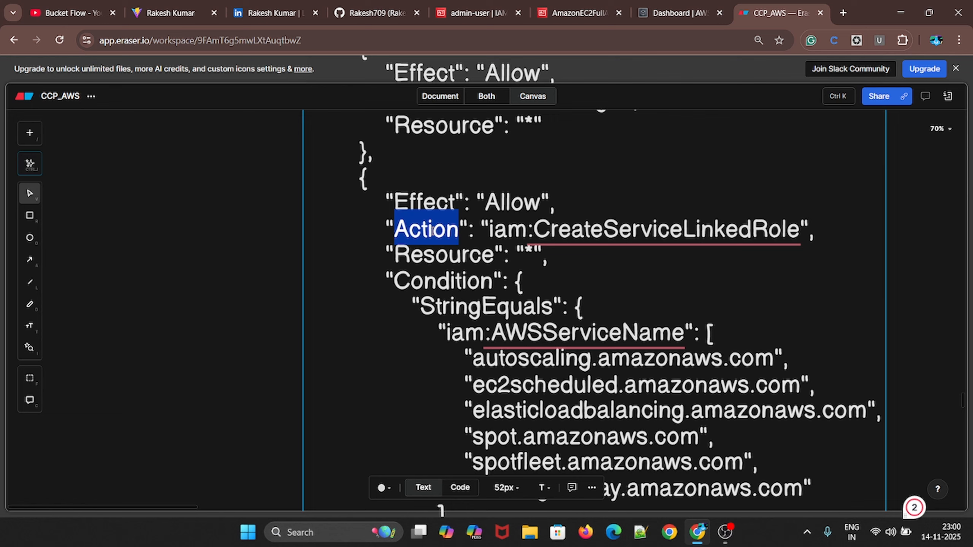
double_click(439, 264)
double_click(485, 306)
scroll(547, 376, down, 3)
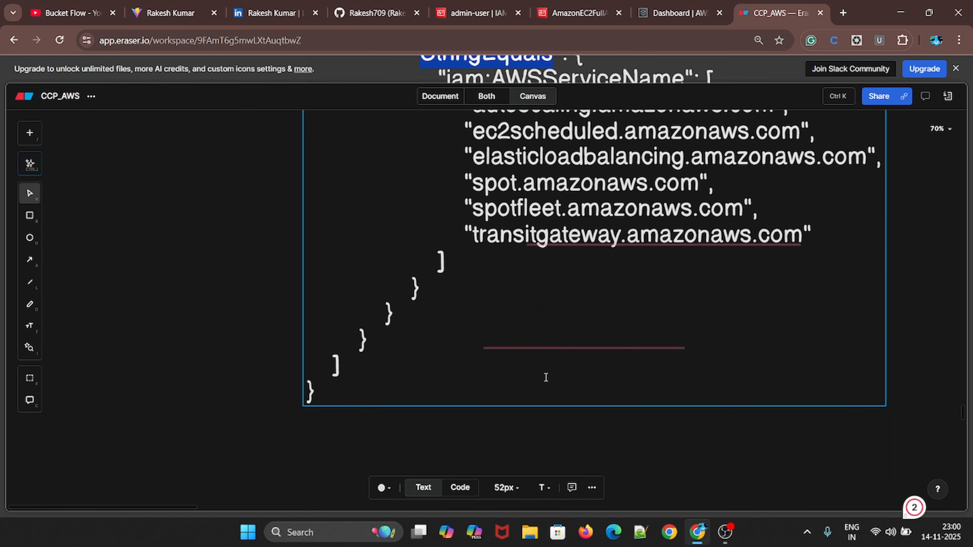
scroll(546, 376, down, 4)
scroll(566, 365, up, 5)
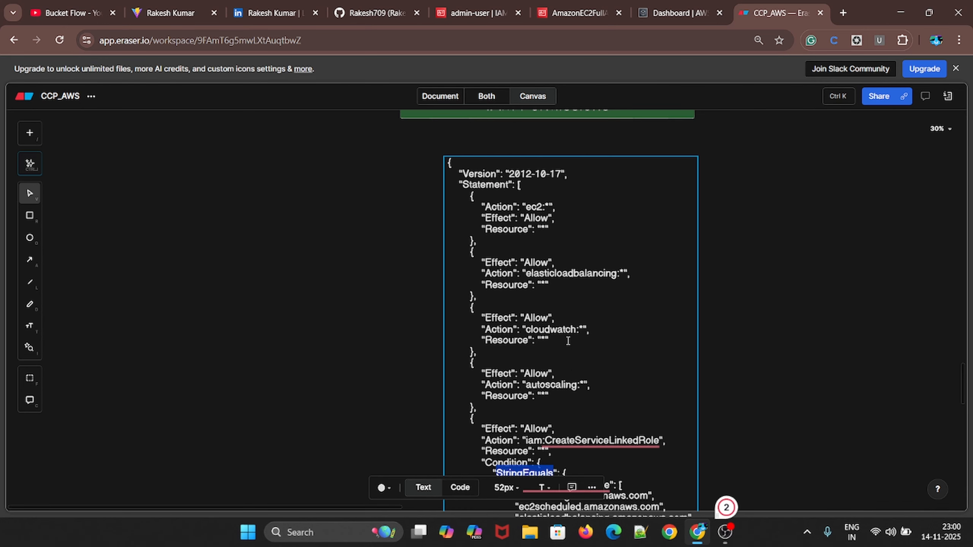
Switch to the AmazonEC2FullAccess policy page in AWS and review its permissions as a summary instead of JSON
click(579, 13)
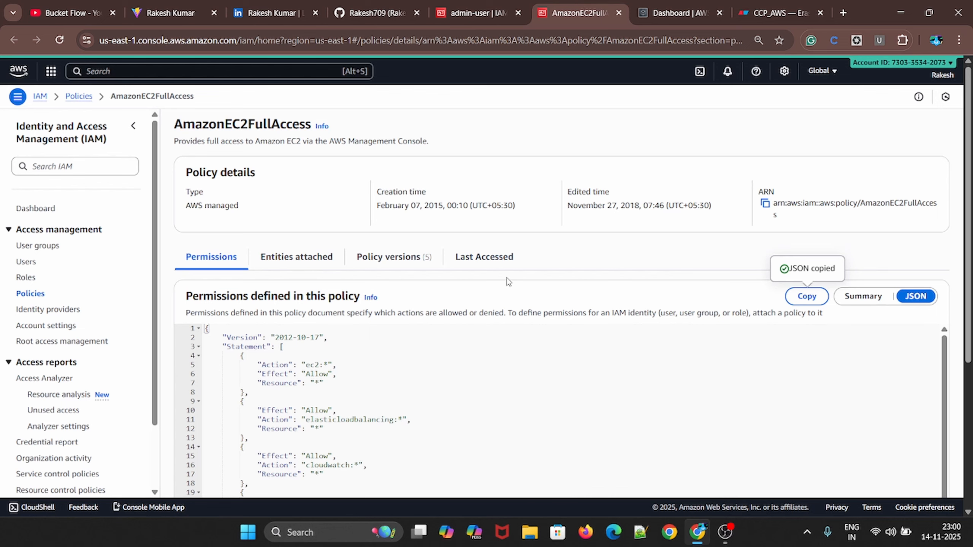
click(866, 296)
scroll(388, 360, down, 3)
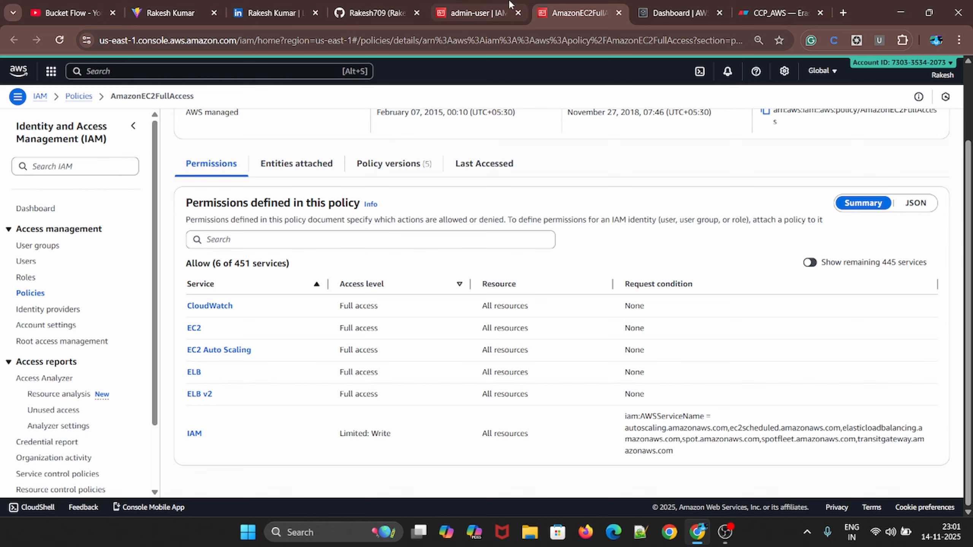
Return to the admin-user page in the AWS console and sign out of the account
click(450, 4)
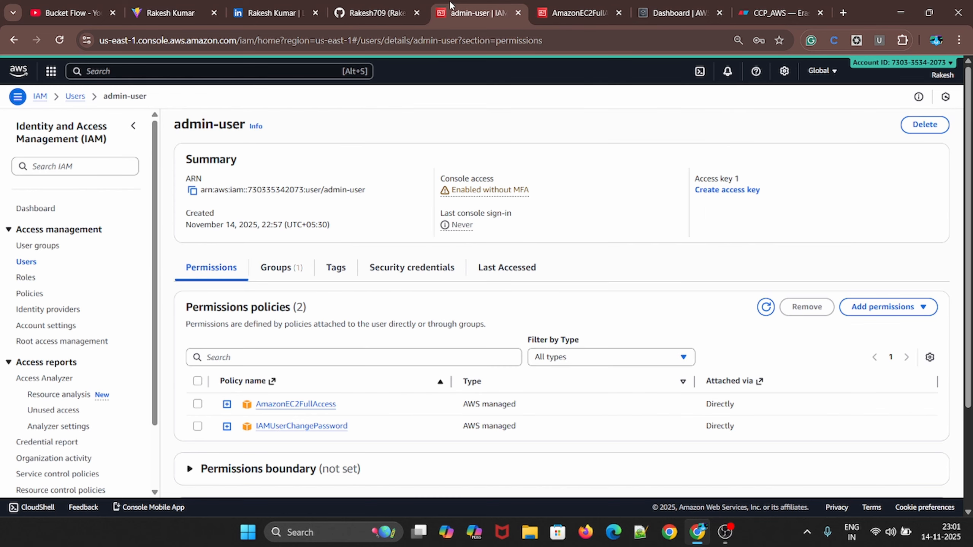
click(567, 8)
click(475, 4)
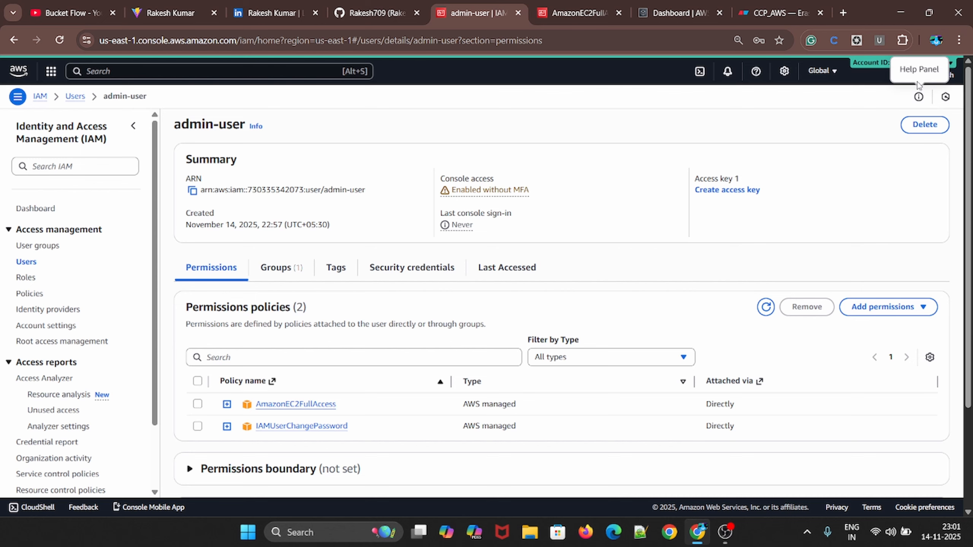
click(946, 71)
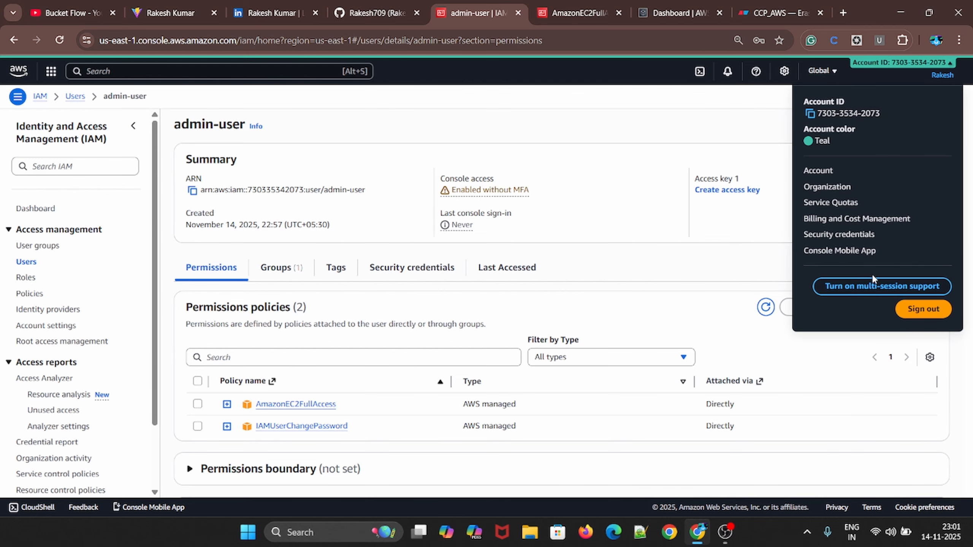
click(923, 308)
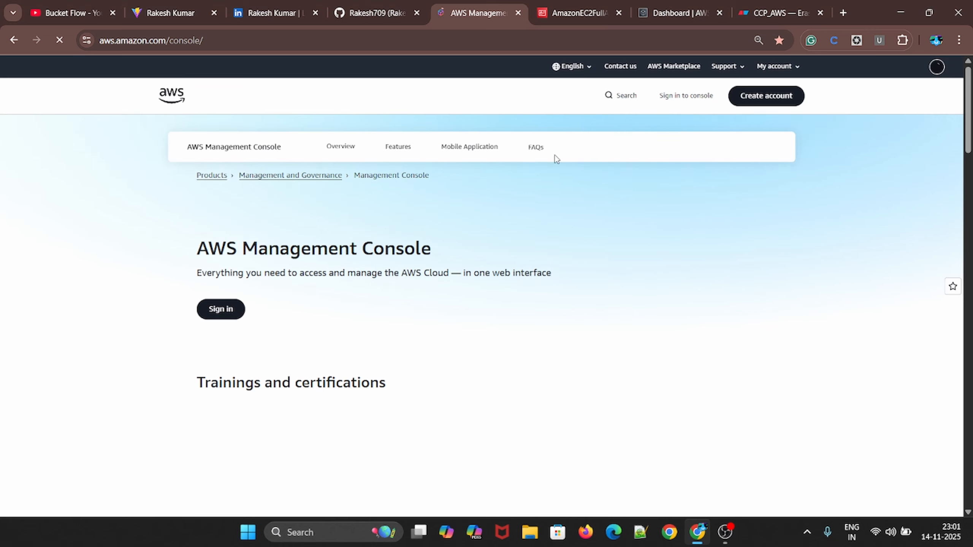
Open the AWS console sign-in page, highlight the "IAM user sign in" heading, and switch to signing in with the root user email
click(685, 95)
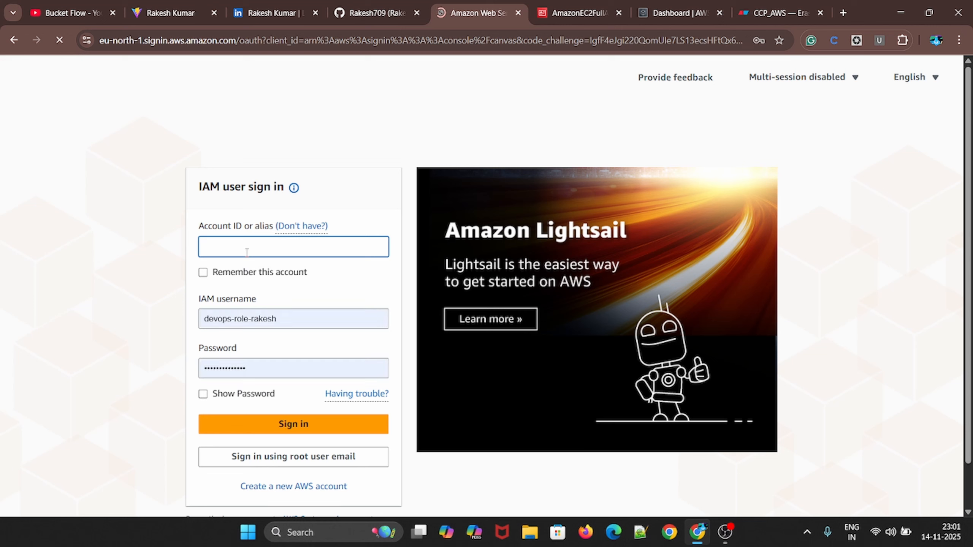
drag(199, 188, 286, 201)
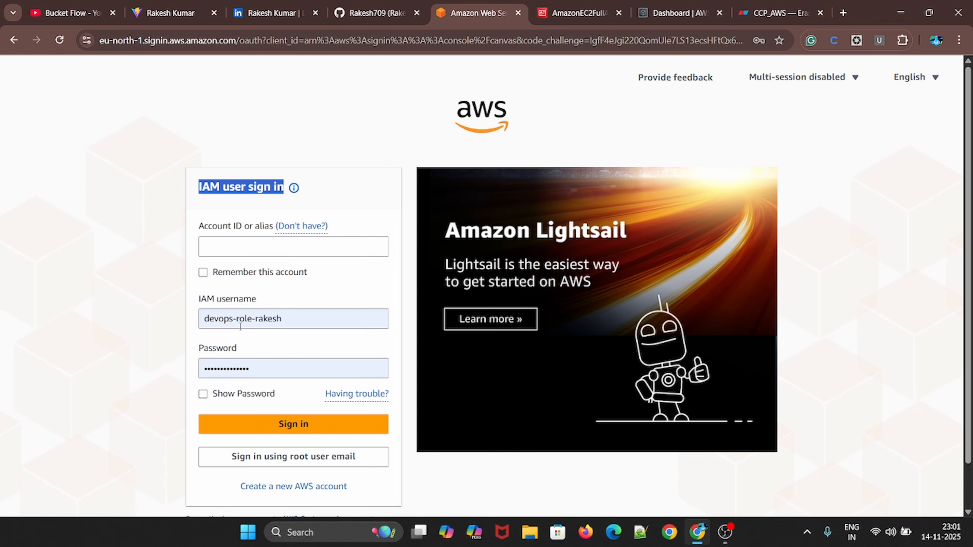
scroll(269, 418, down, 2)
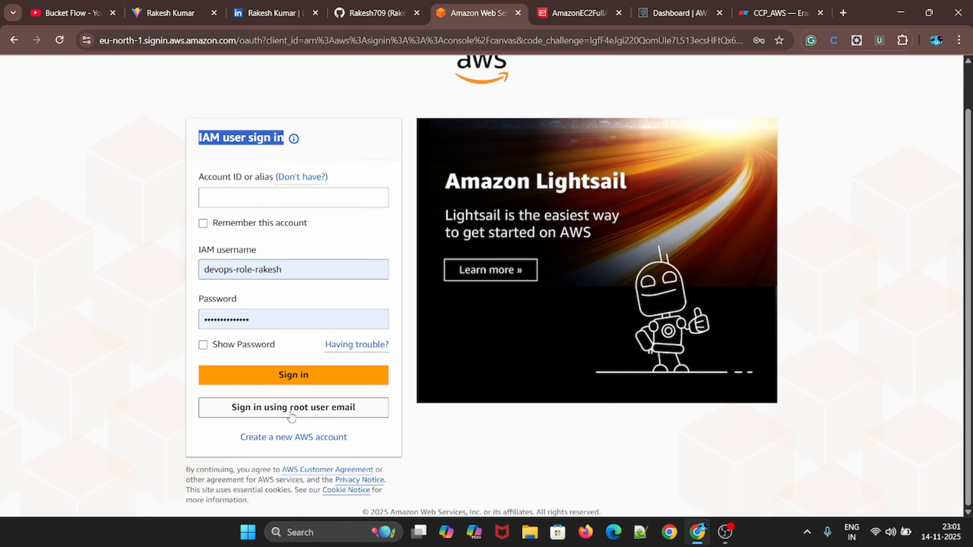
click(298, 413)
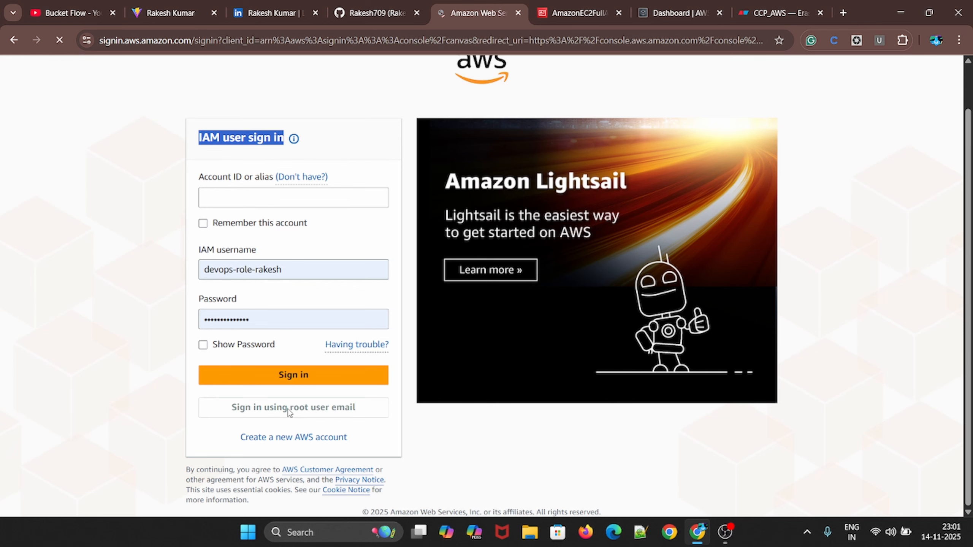
click(225, 407)
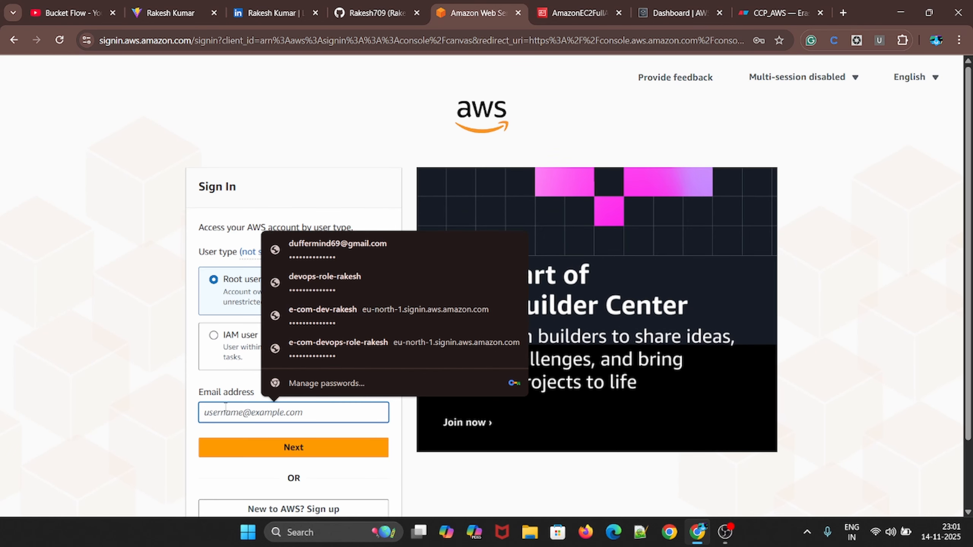
click(119, 428)
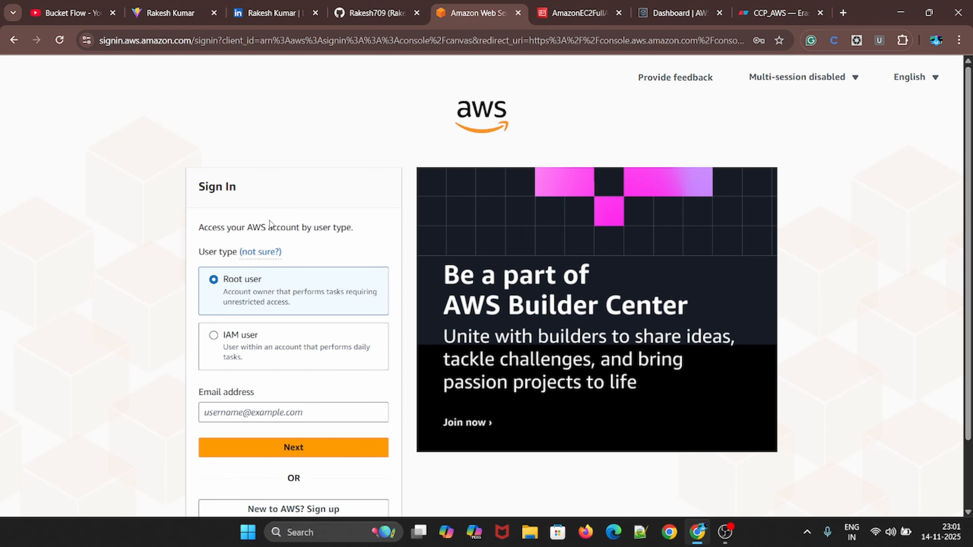
Switch to the Eraser canvas and review the AWS Console, IAM and least-privilege sections with the devloper, admin and operation groups
click(751, 4)
scroll(607, 304, up, 5)
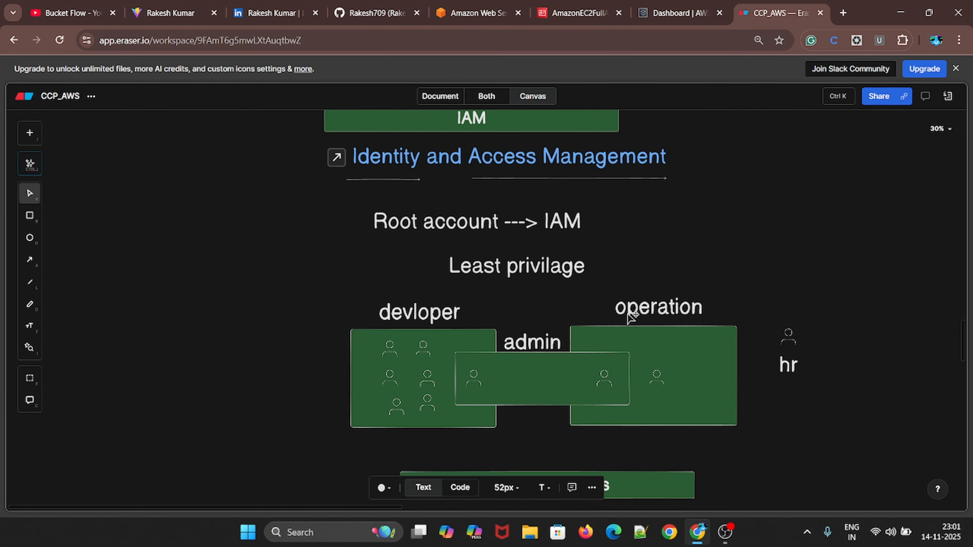
scroll(646, 315, down, 5)
scroll(651, 318, up, 4)
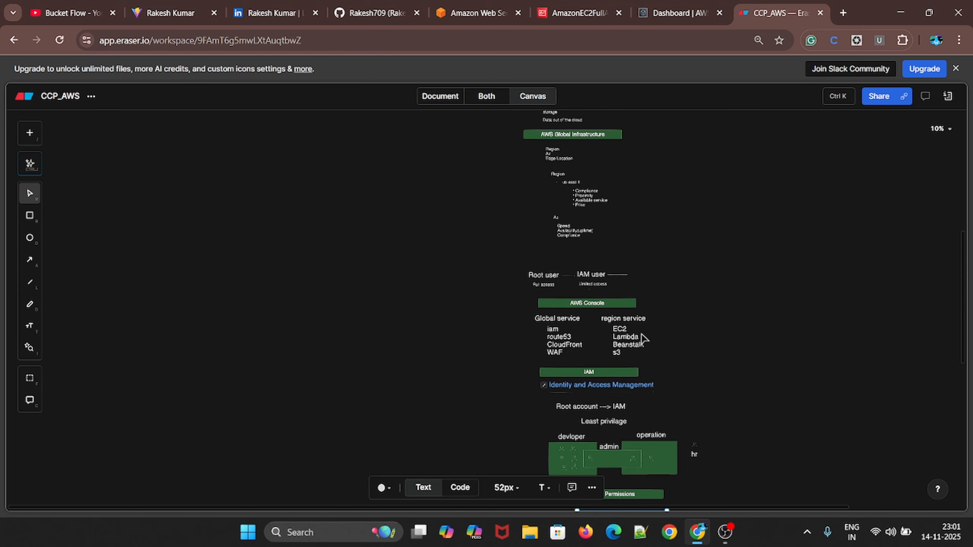
scroll(645, 337, up, 5)
scroll(441, 368, down, 3)
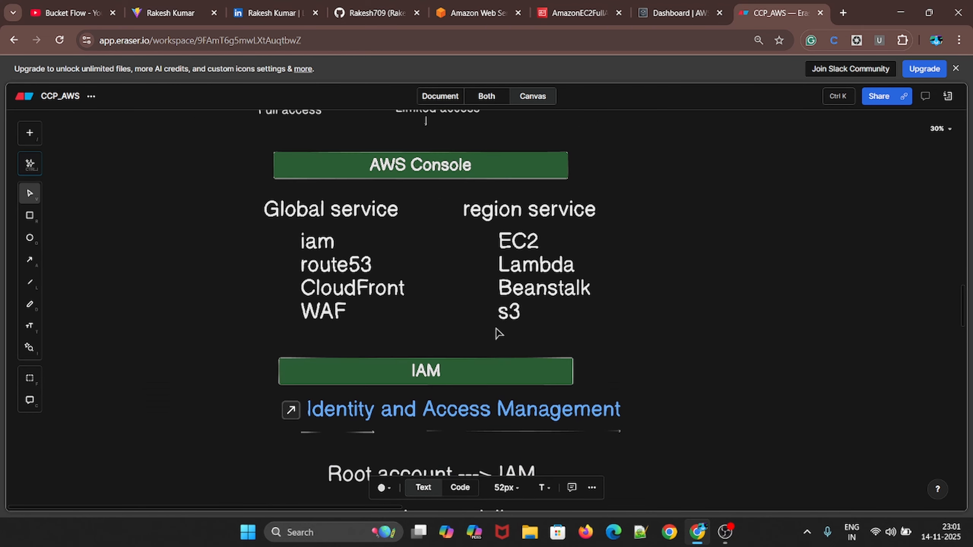
scroll(495, 332, down, 2)
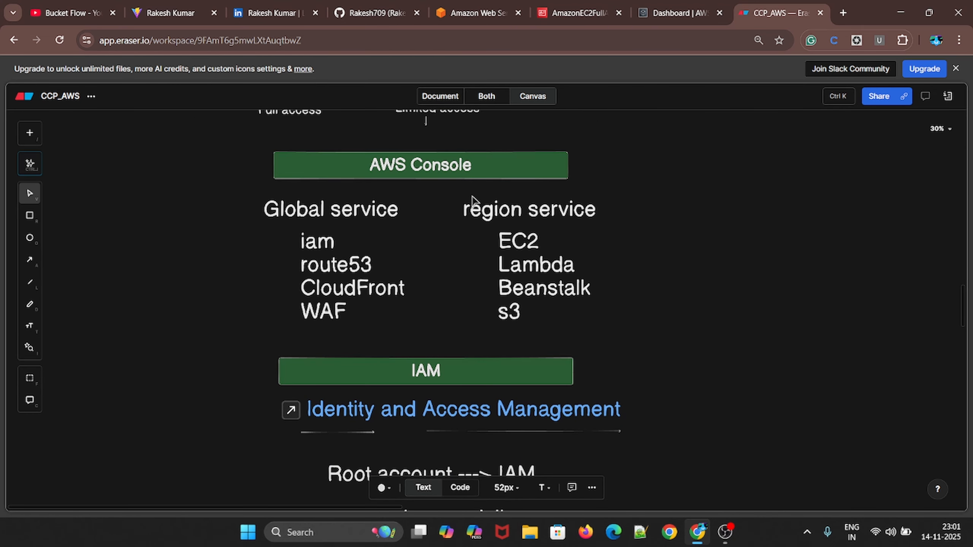
scroll(468, 229, down, 3)
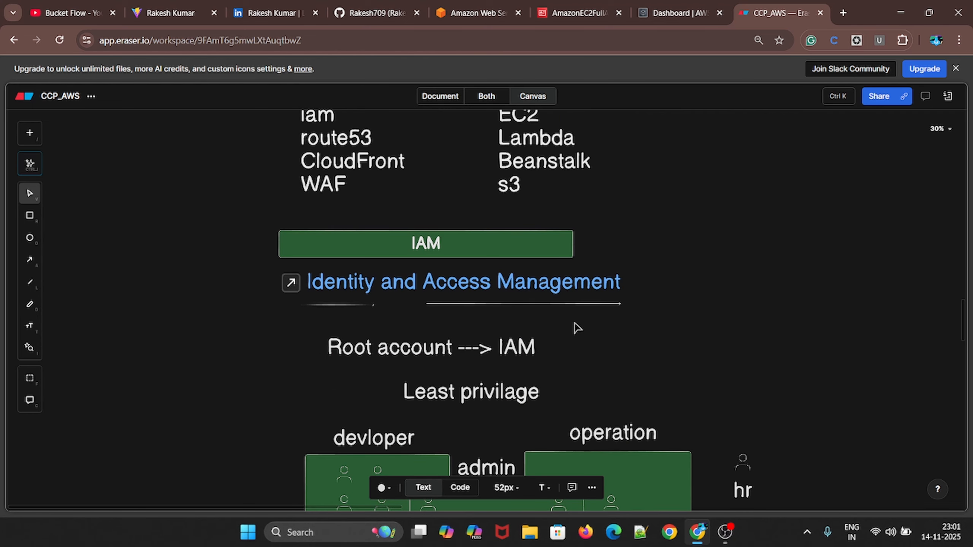
scroll(517, 331, down, 3)
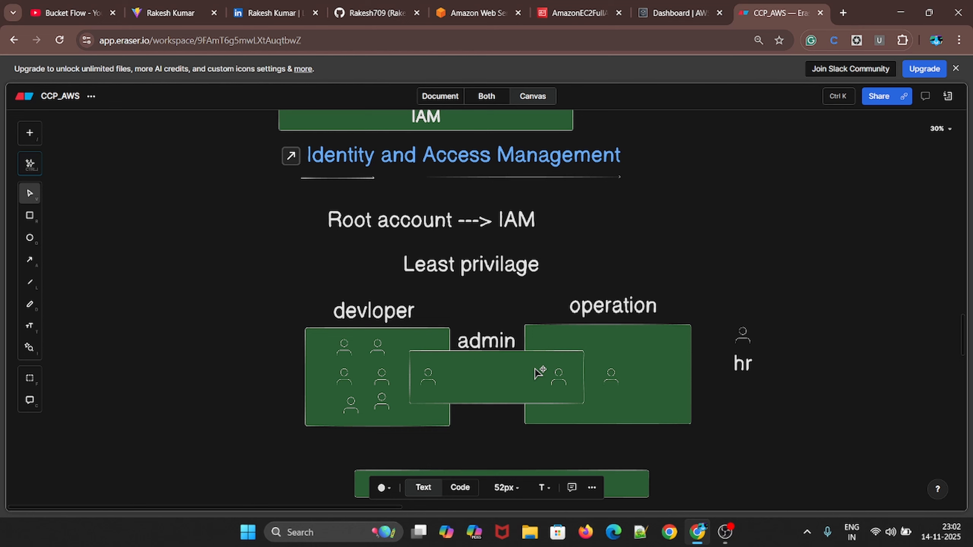
Check the other open AWS pages, return to Eraser, and point out the "devloper" and "operation" labels and a user icon in the devloper group
click(562, 15)
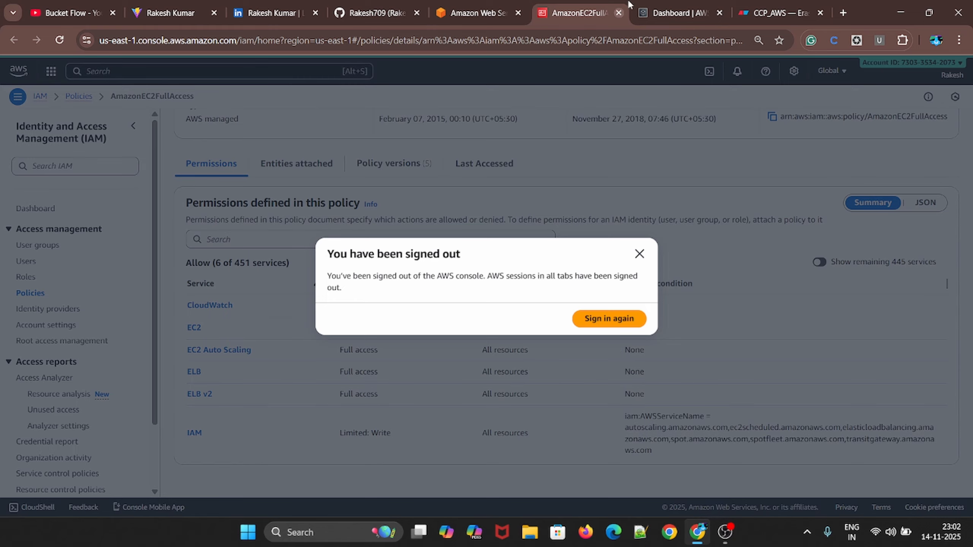
click(674, 13)
click(779, 13)
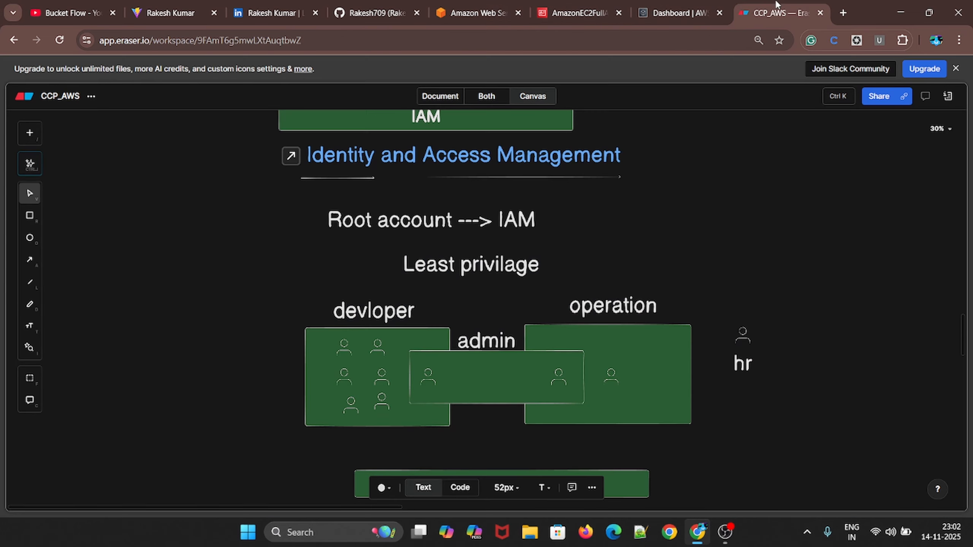
double_click(377, 310)
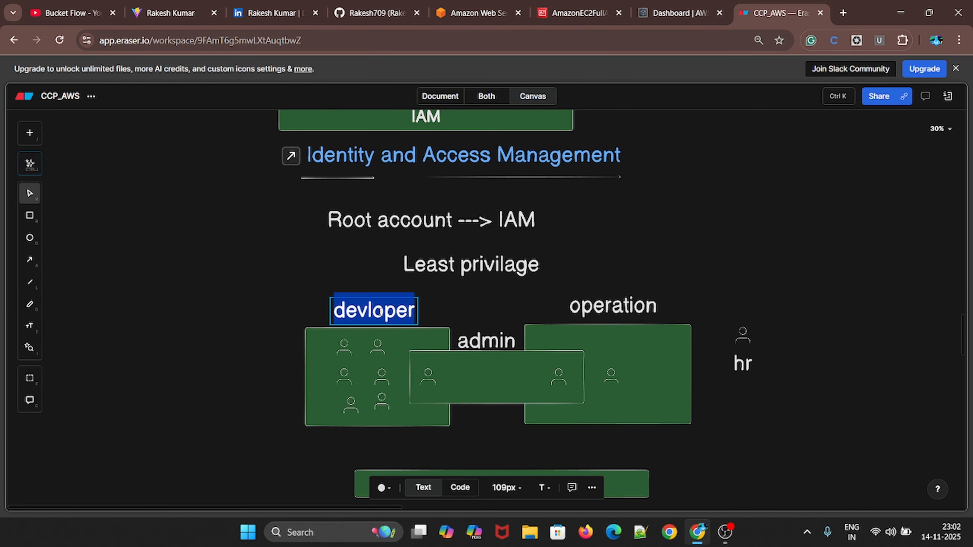
click(628, 305)
click(364, 350)
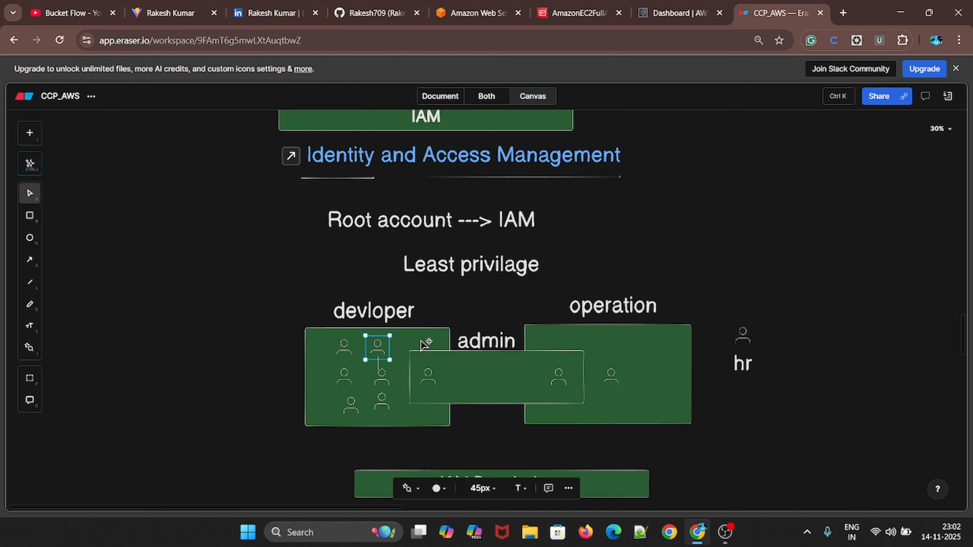
Review the policy JSON below the "IAM Permissions" banner and highlight its entire text
scroll(421, 347, down, 3)
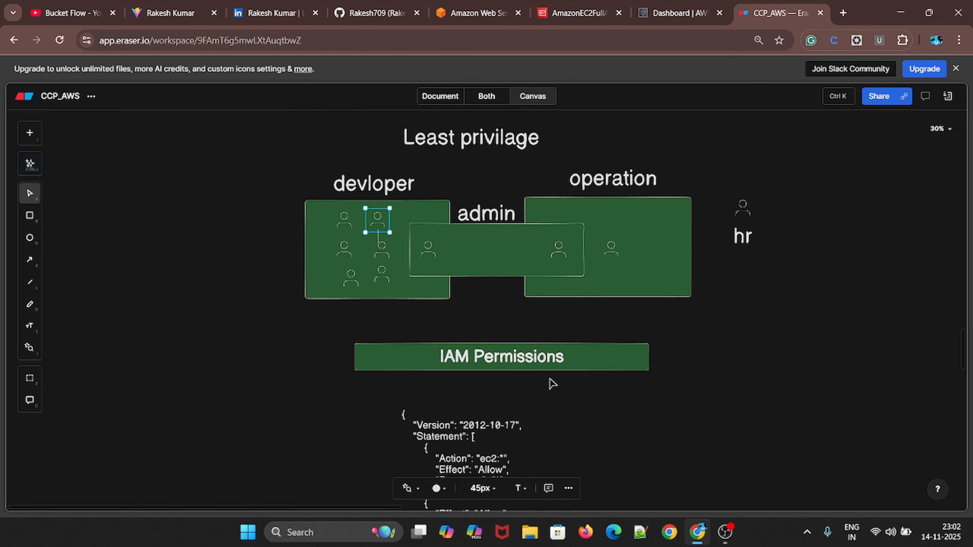
scroll(487, 404, down, 2)
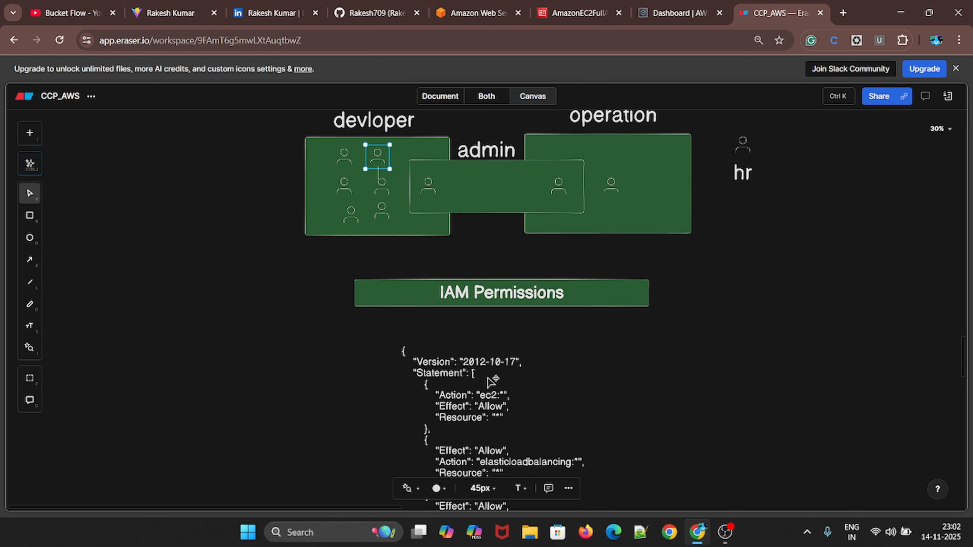
scroll(481, 389, down, 2)
scroll(479, 377, down, 3)
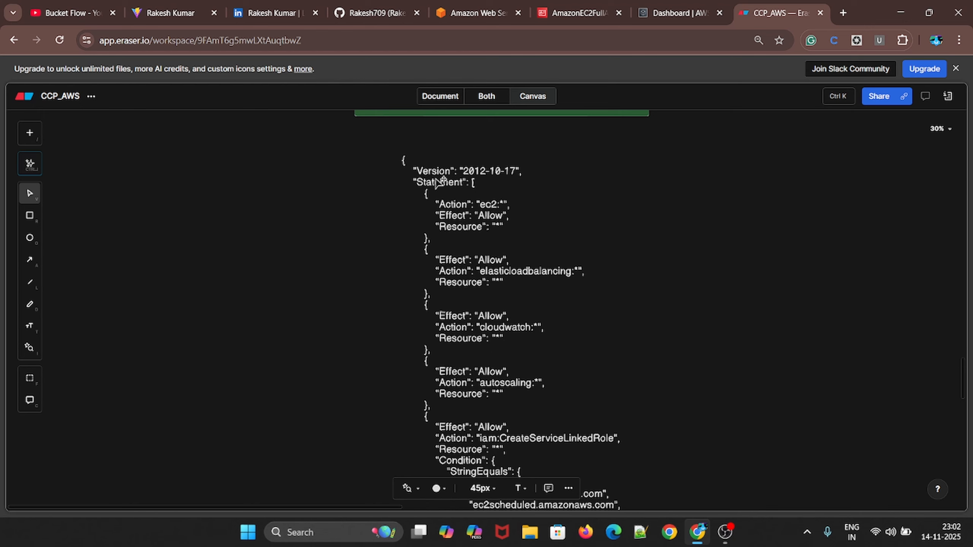
double_click(458, 230)
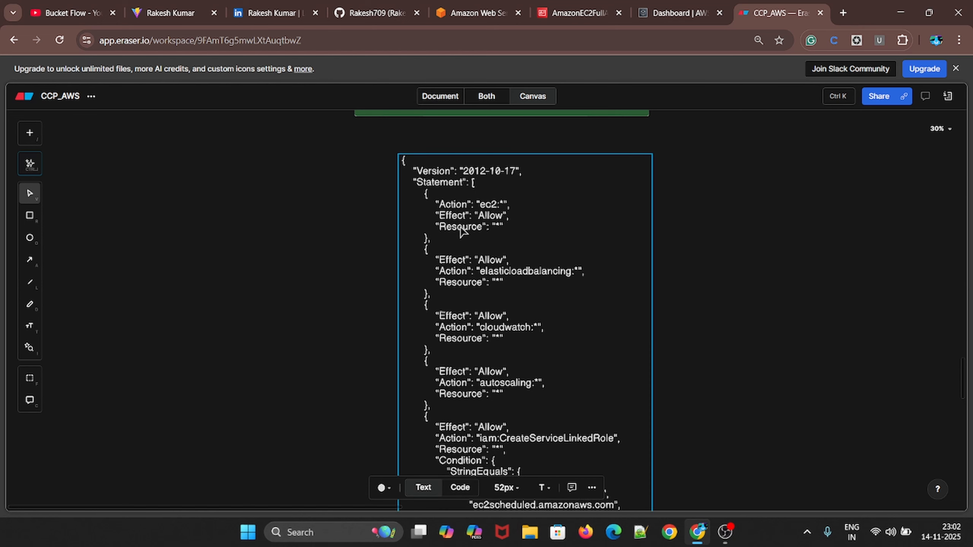
key(ctrl+a)
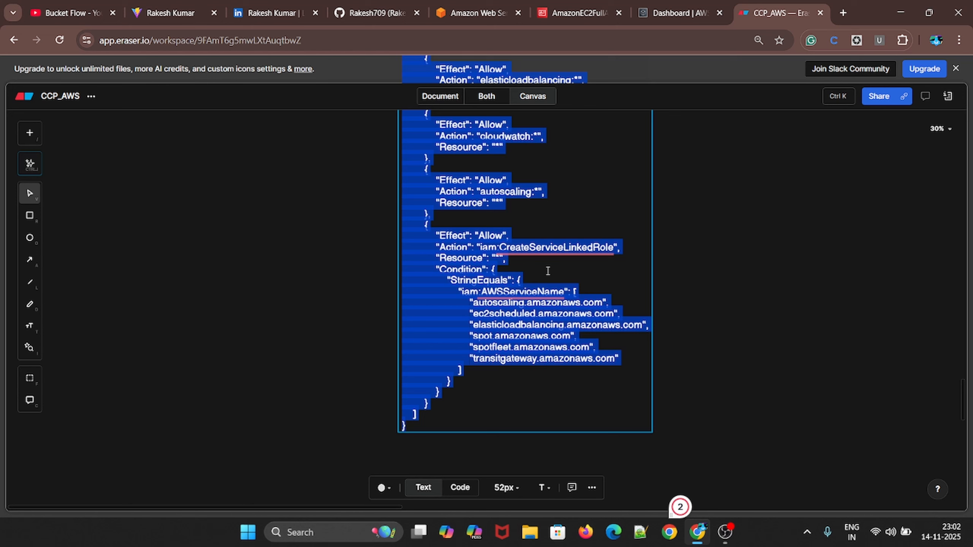
mouse_move(565, 293)
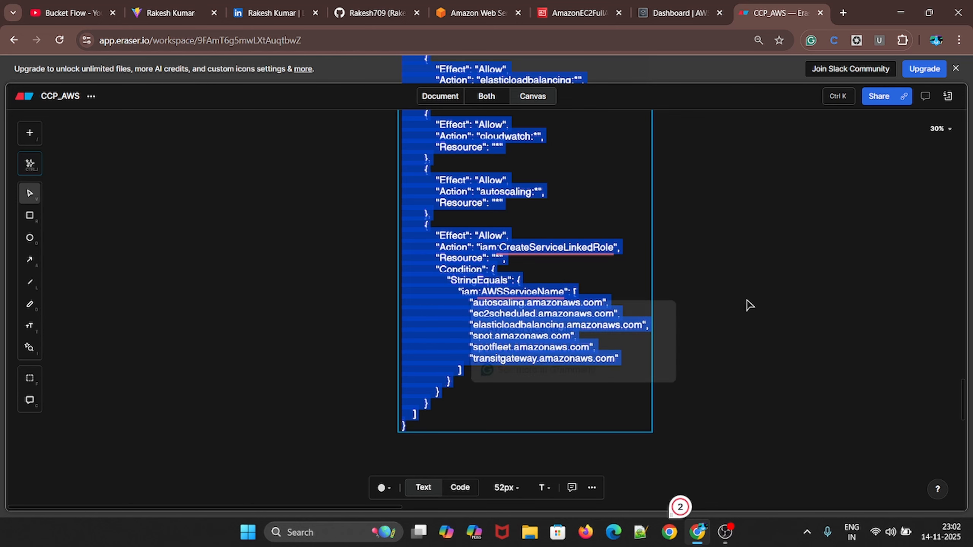
Clear the policy text selection in Eraser and look over the latest videos on the Bucket Flow YouTube channel
click(686, 329)
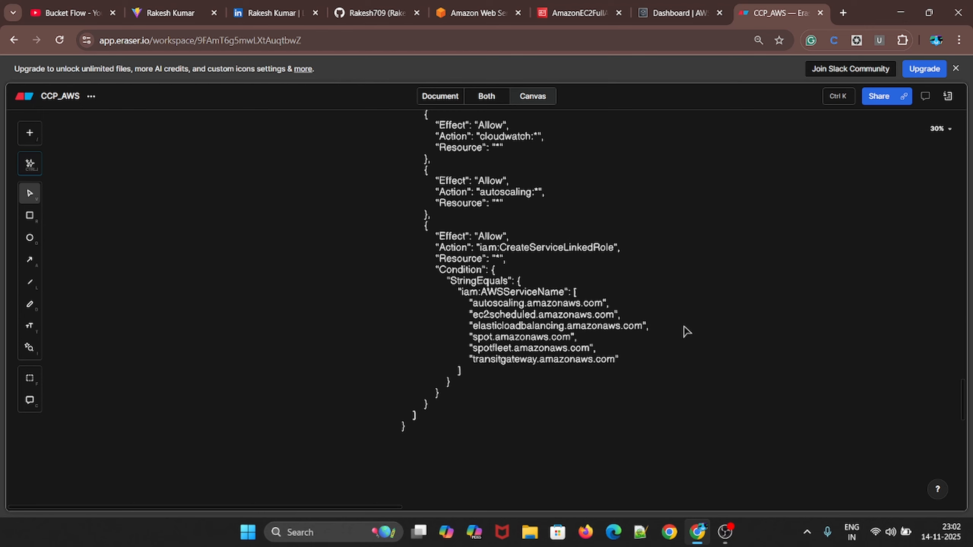
click(72, 13)
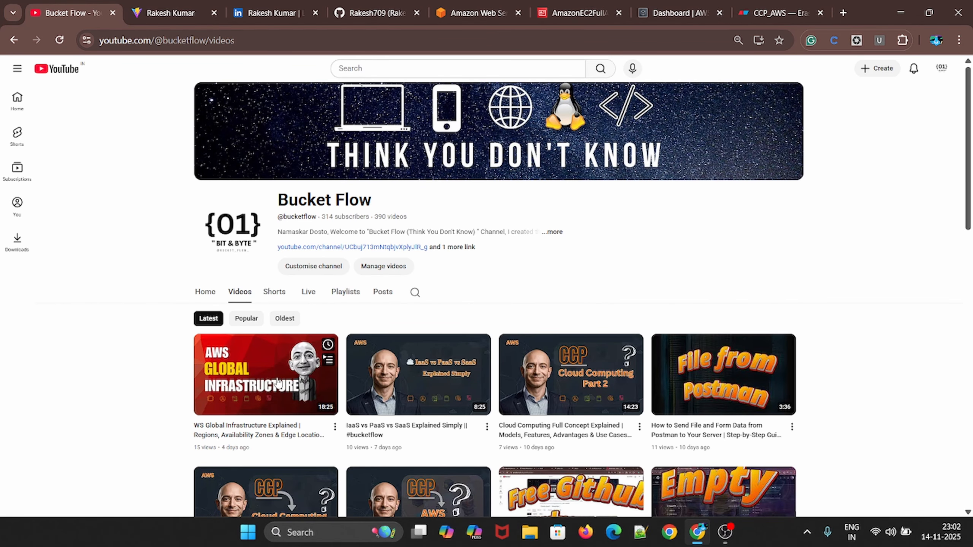
scroll(501, 371, down, 10)
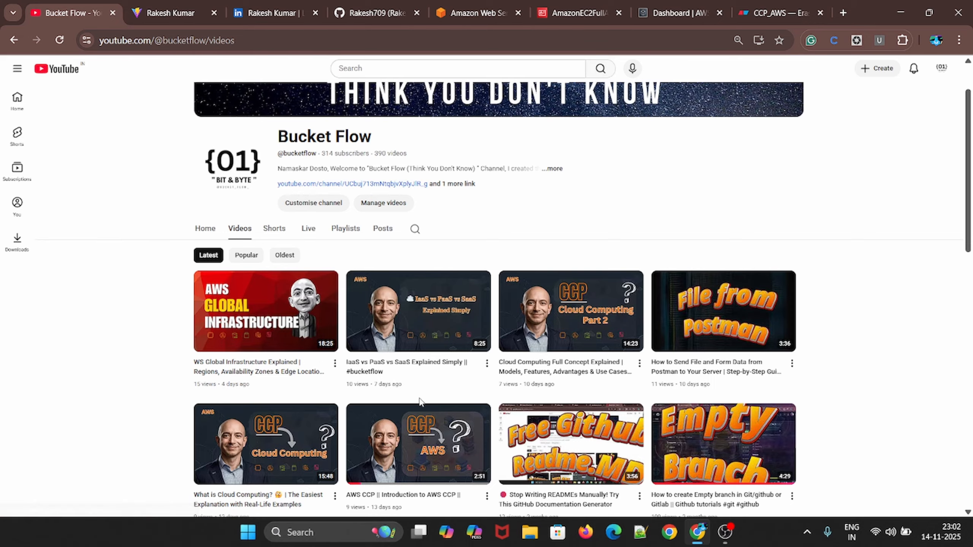
scroll(463, 394, up, 10)
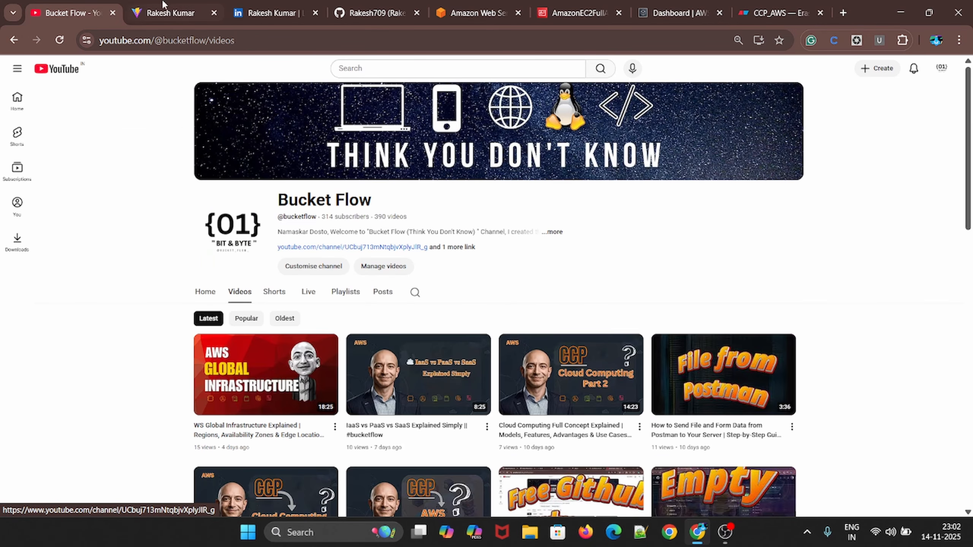
Show the channel owner's personal website, LinkedIn profile and GitHub profile one after another
click(151, 14)
click(268, 11)
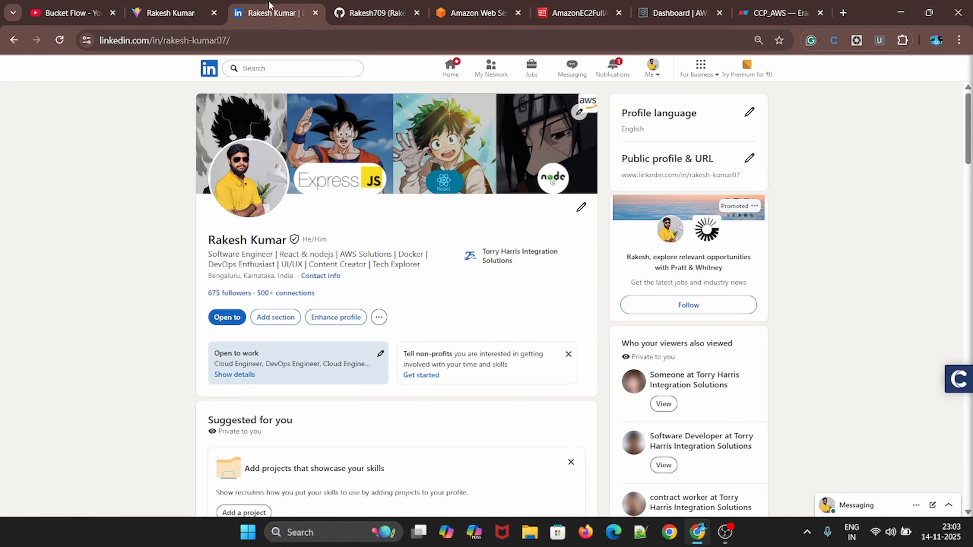
click(370, 6)
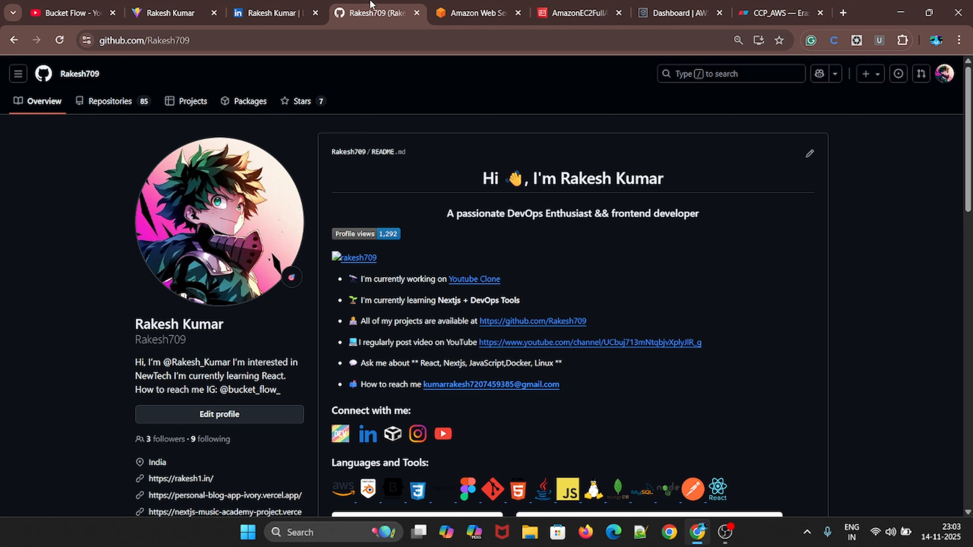